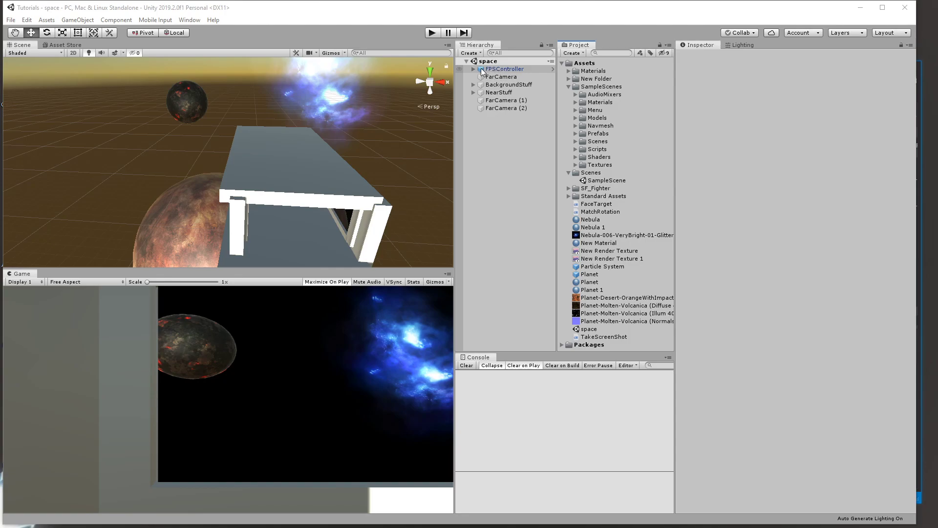
# Disable the Audio Source component on the FPSController object.
pyautogui.click(472, 68)
pyautogui.click(493, 69)
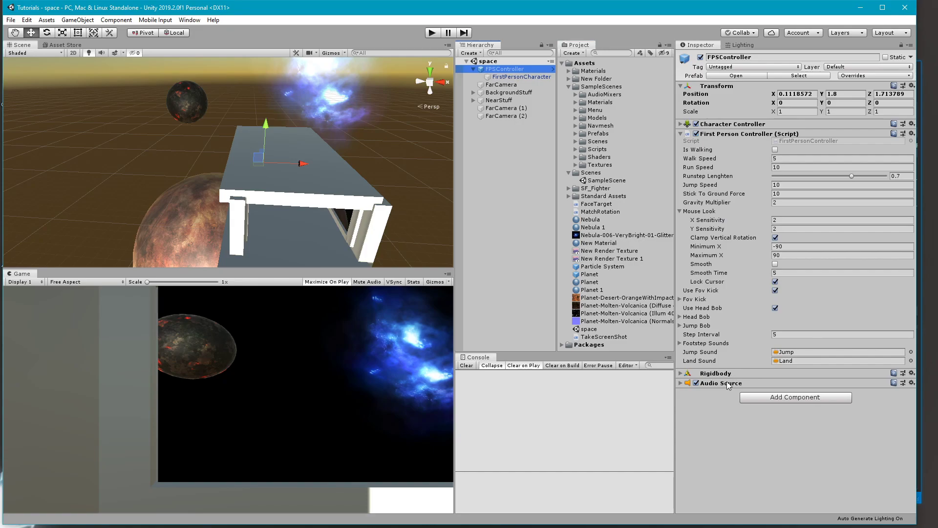
pyautogui.click(697, 382)
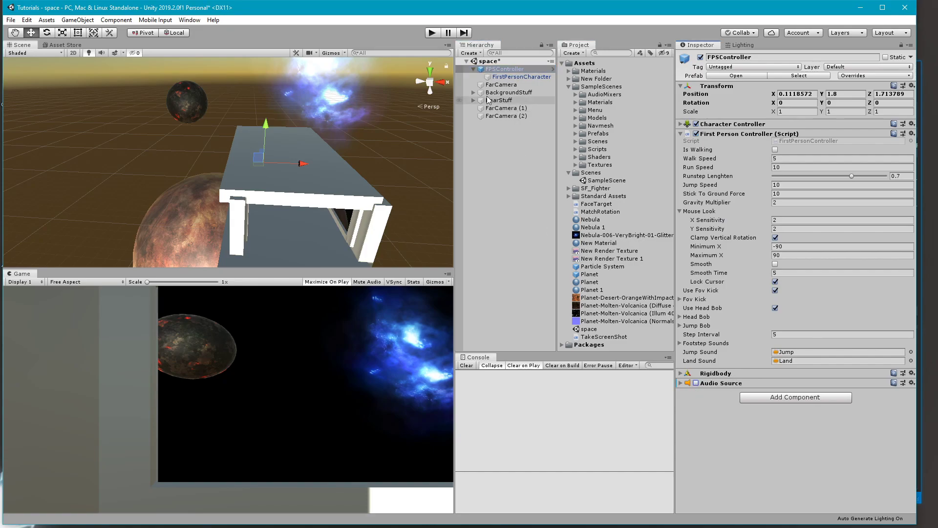
# Play the space scene, walk through the corridor to examine the views through its windows, and stop play mode.
pyautogui.click(432, 33)
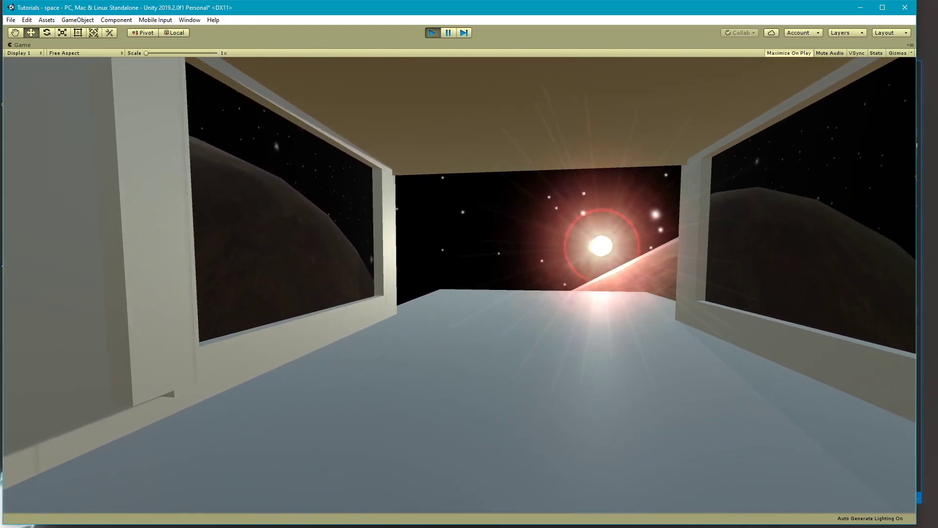
pyautogui.press('w')
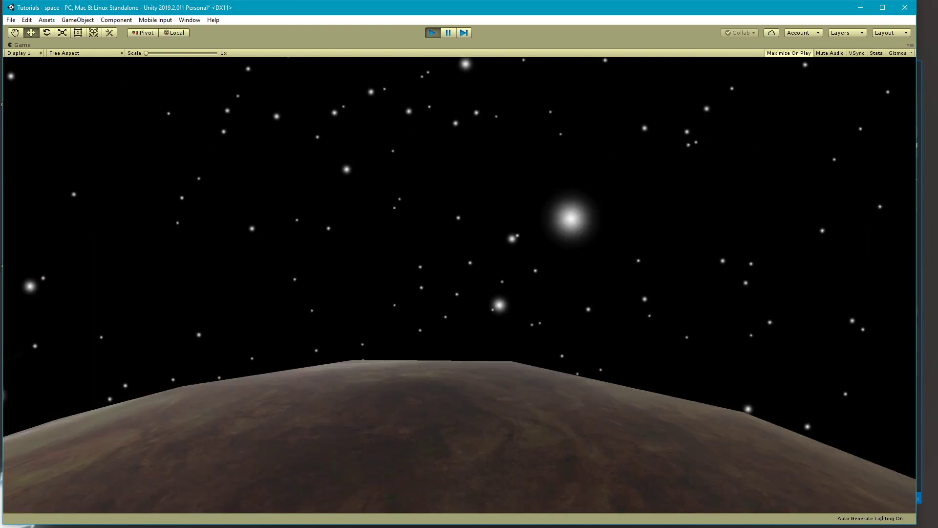
pyautogui.press('w')
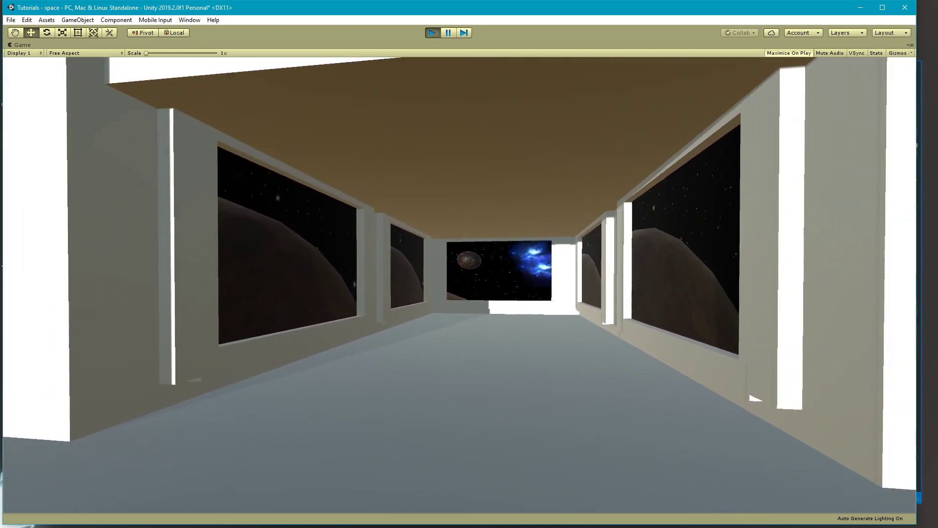
pyautogui.press('w')
pyautogui.press('w')
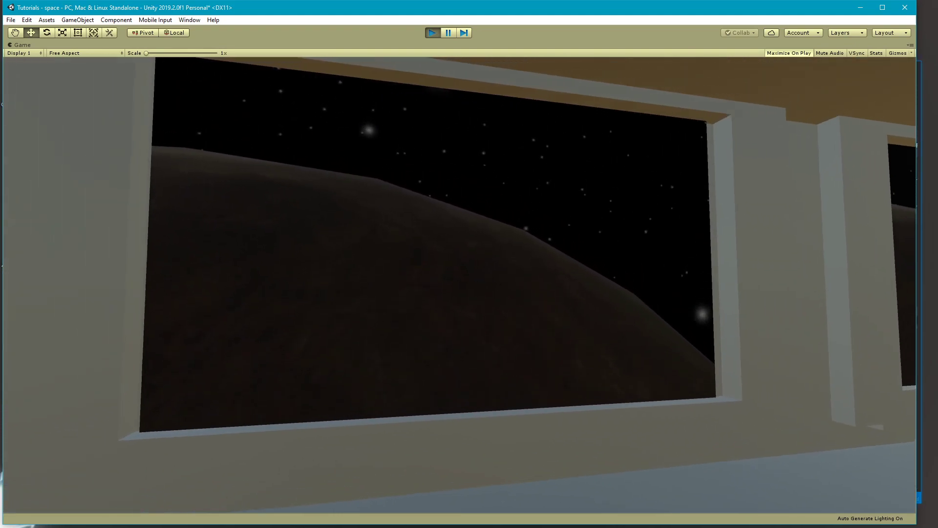
pyautogui.press('w')
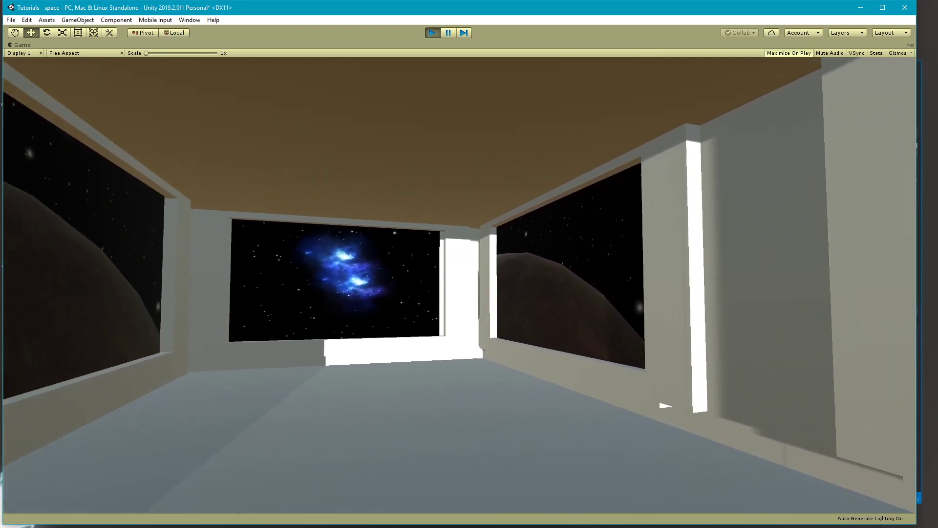
pyautogui.press('w')
pyautogui.press('w')
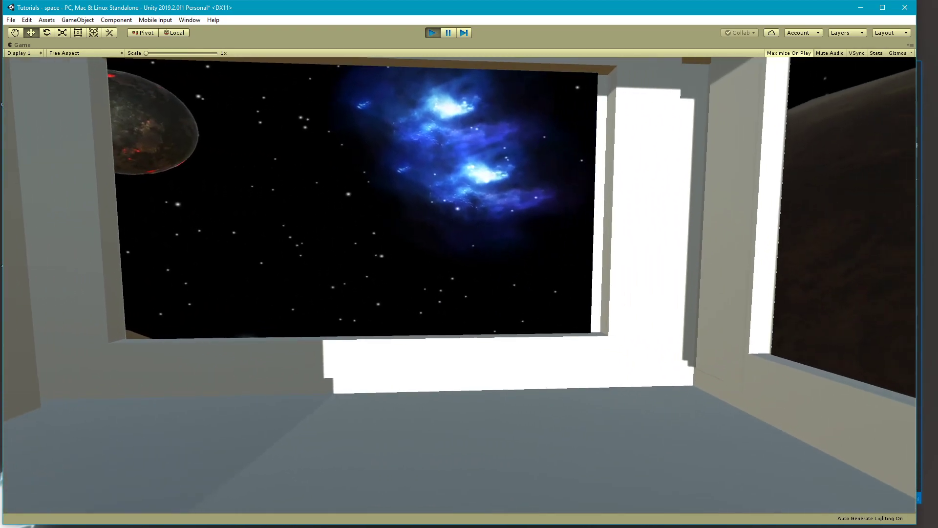
pyautogui.press('w')
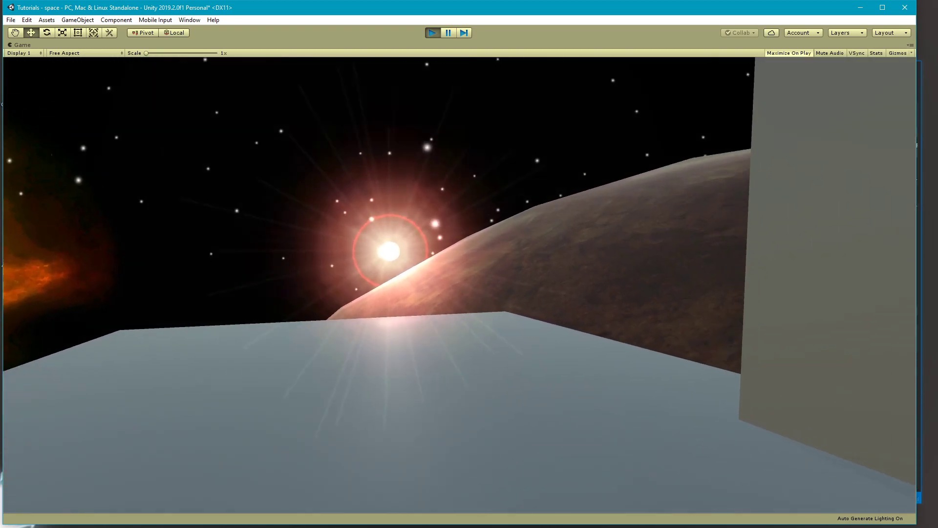
pyautogui.press('Escape')
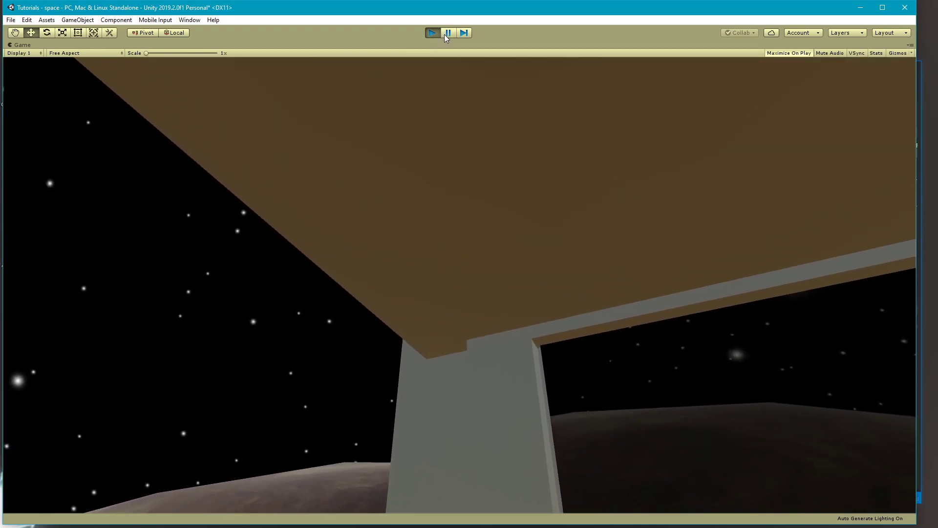
pyautogui.click(436, 33)
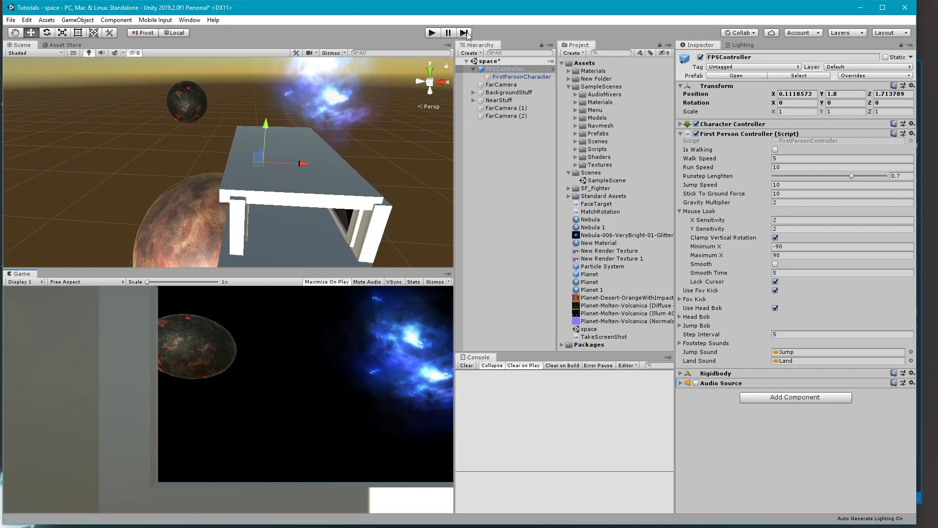
# Create a new empty scene, discarding the changes to the space scene.
pyautogui.click(11, 20)
pyautogui.click(23, 30)
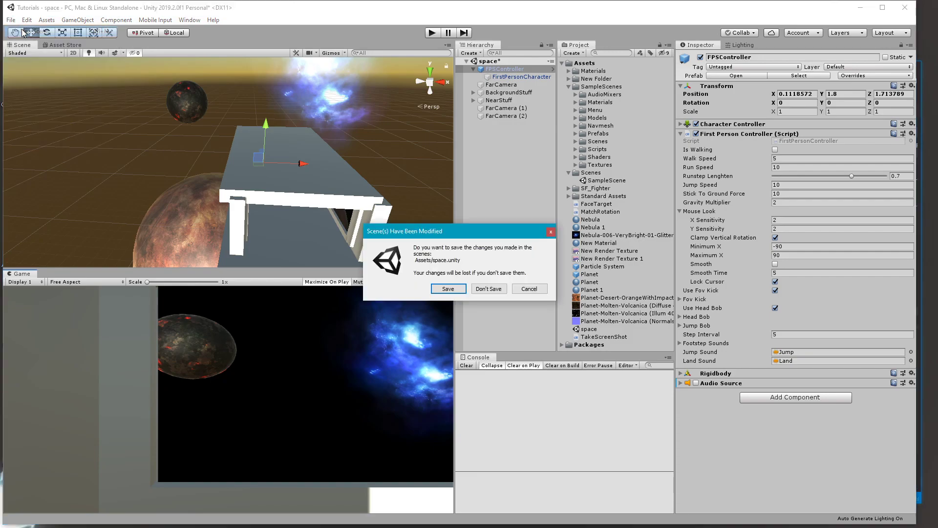
pyautogui.click(489, 288)
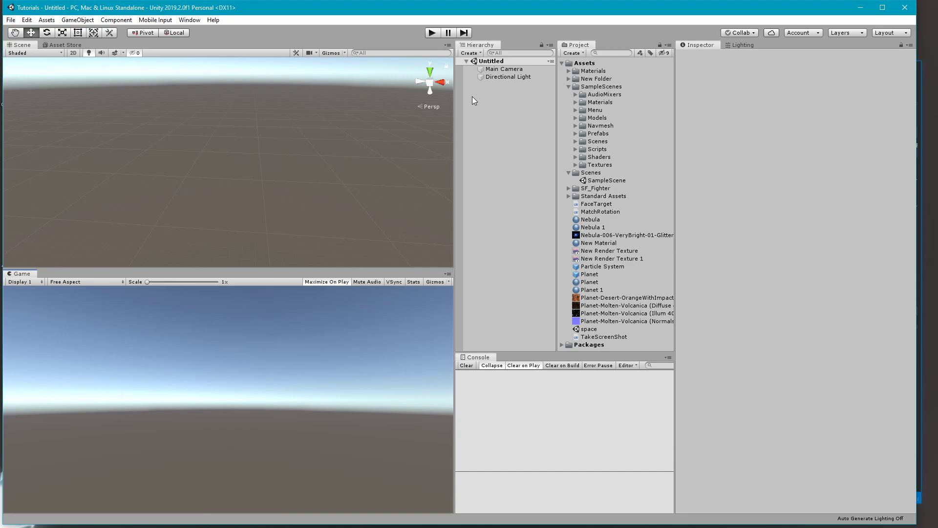
# Search the Asset Store for "standard" and open the Standard Assets package page.
pyautogui.click(67, 45)
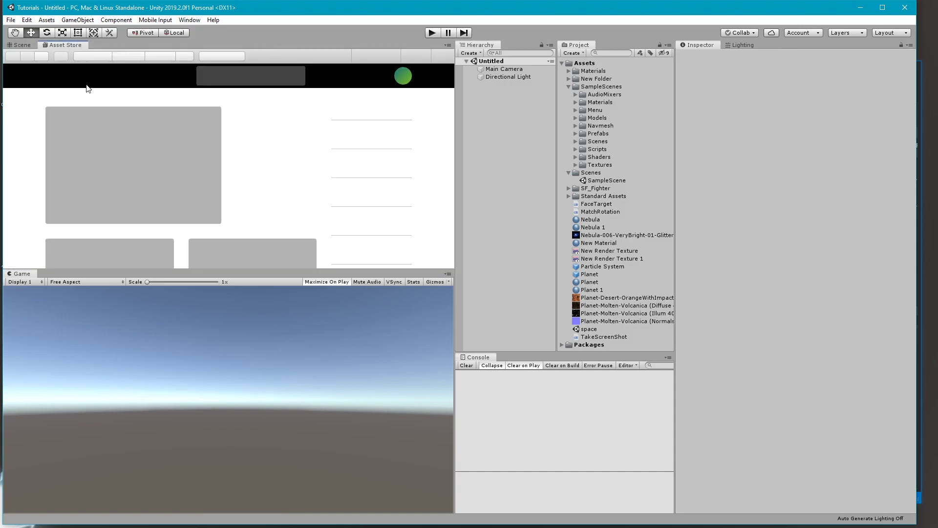
pyautogui.click(247, 77)
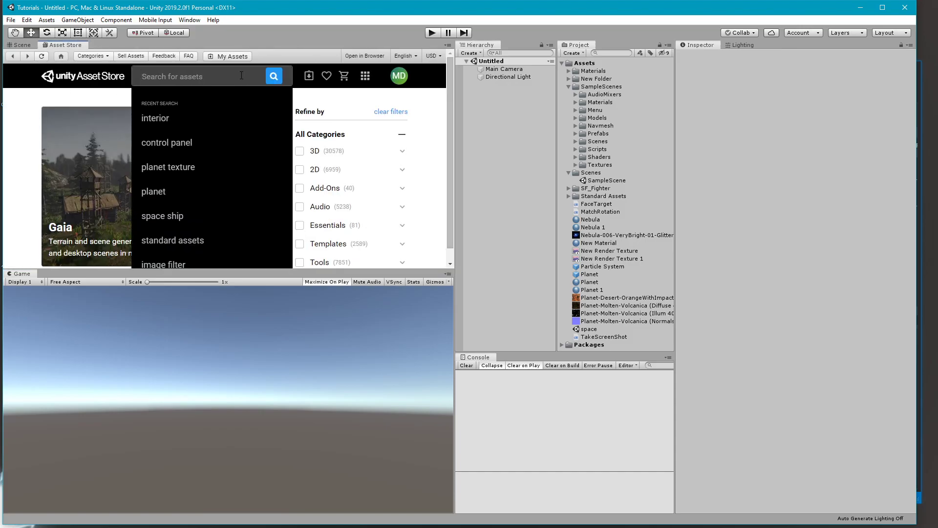
pyautogui.write('sta')
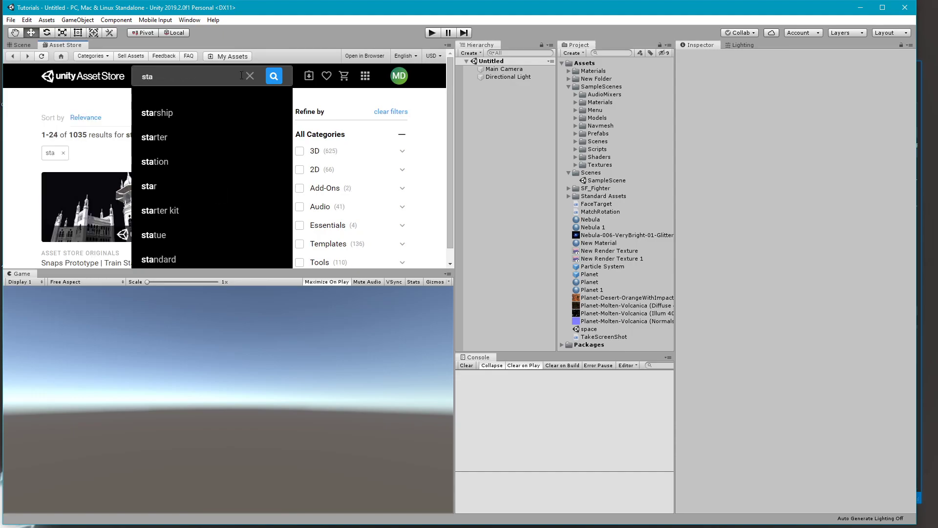
pyautogui.write('ndard')
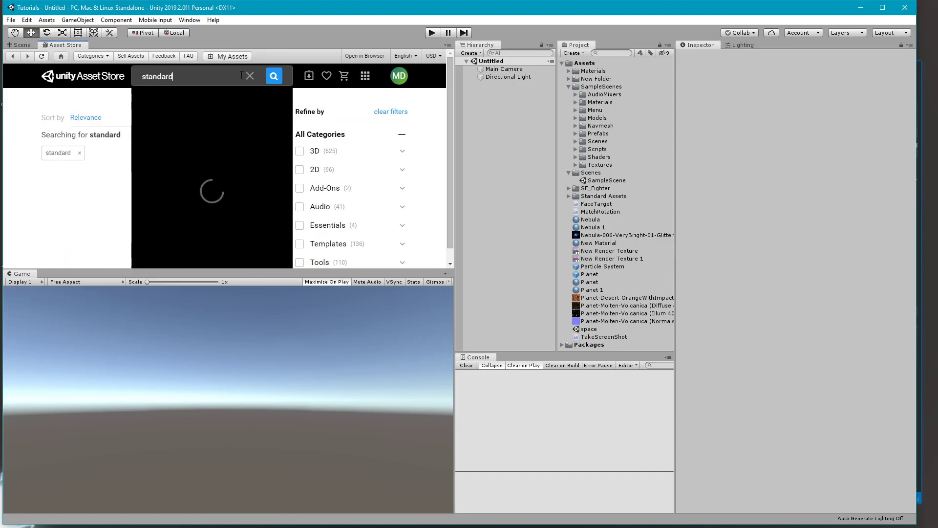
pyautogui.press('Return')
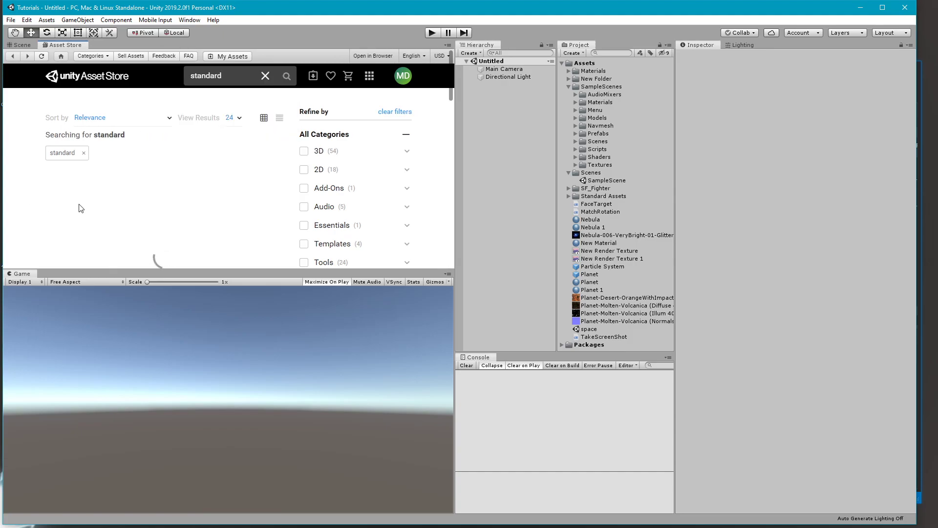
pyautogui.click(90, 206)
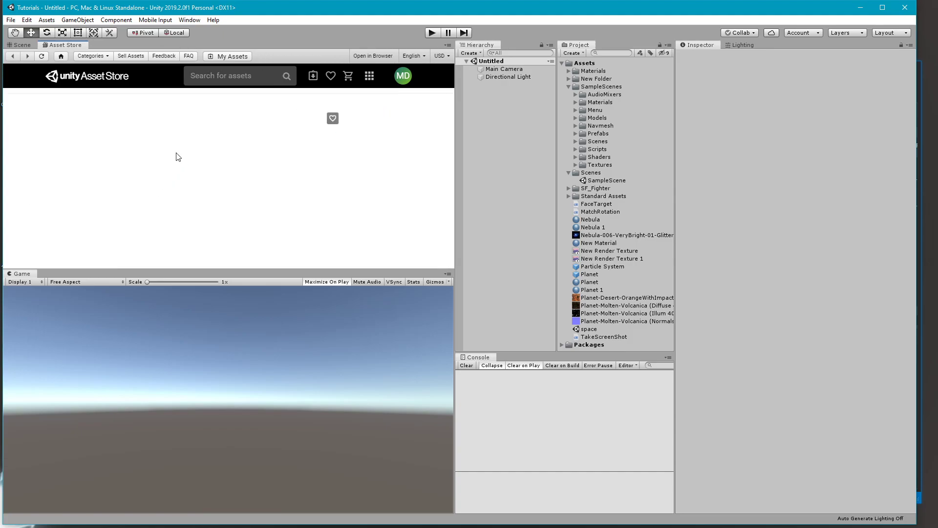
# Examine the Standard Assets package's description and import option, and return to the Scene view.
pyautogui.scroll(-1, 379, 181)
pyautogui.scroll(-2, 198, 176)
pyautogui.scroll(2, 199, 175)
pyautogui.scroll(1, 360, 149)
pyautogui.scroll(-2, 360, 152)
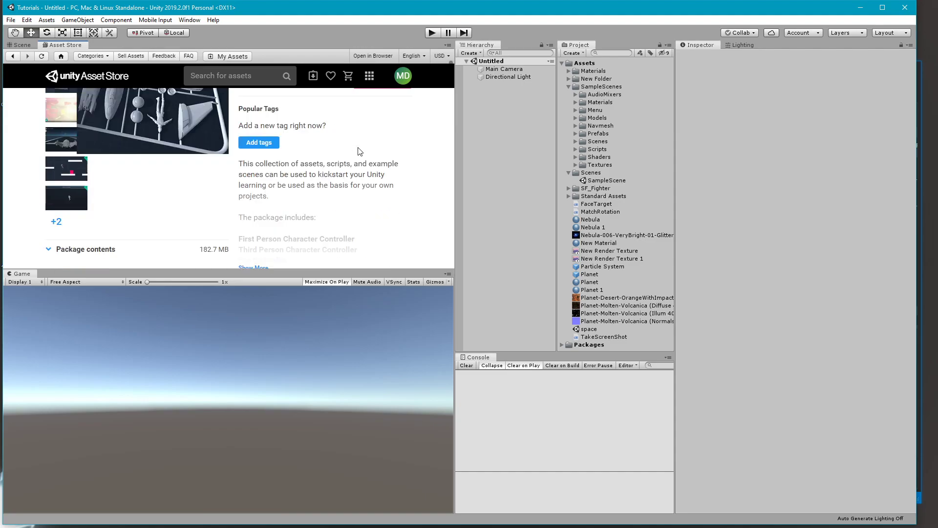
pyautogui.scroll(1, 360, 151)
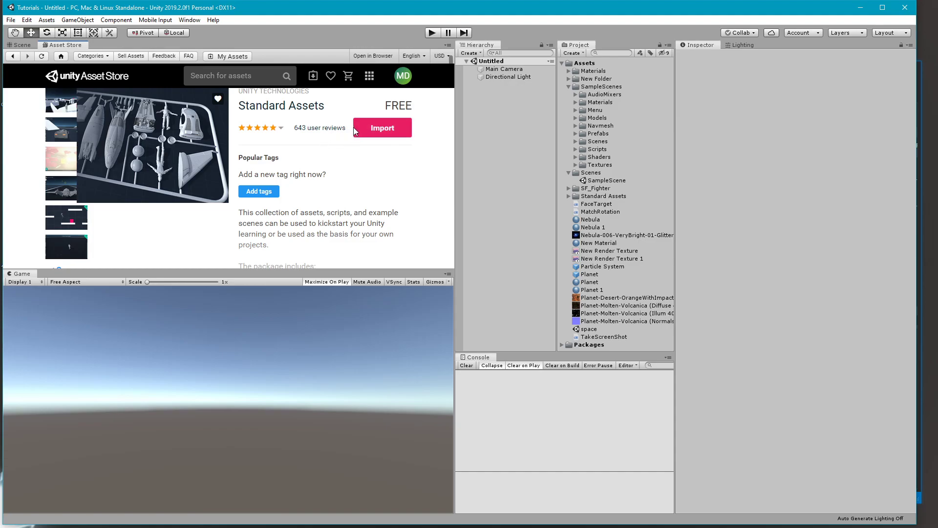
pyautogui.scroll(1, 405, 156)
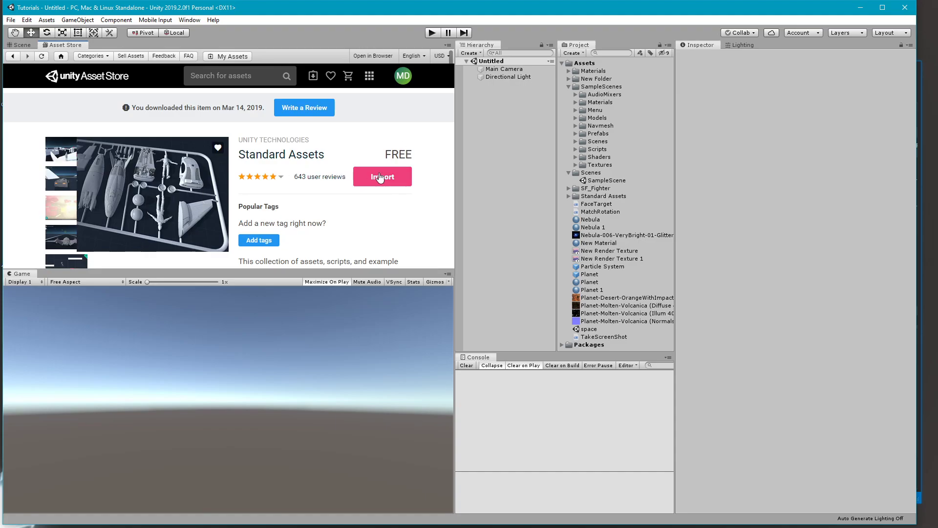
pyautogui.click(21, 46)
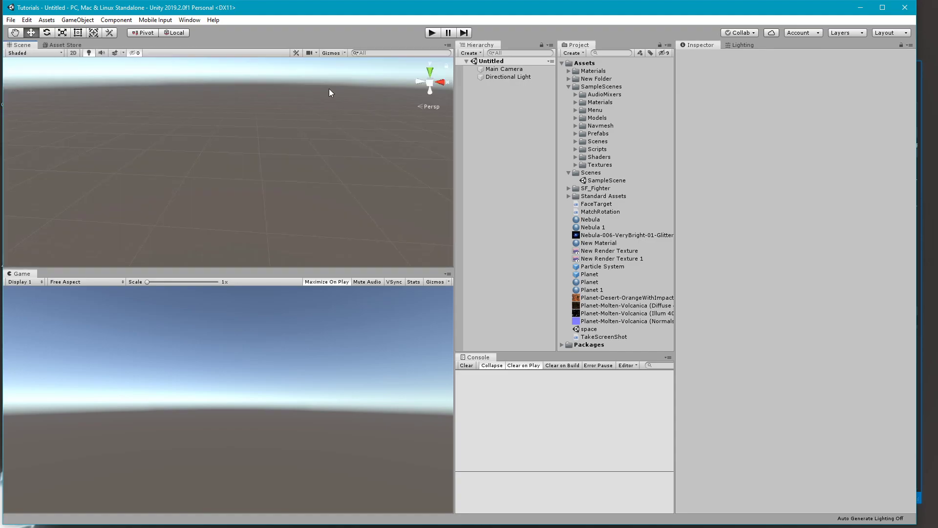
# Collapse the SampleScenes folder in the project assets and add a 3D Cube to the new scene.
pyautogui.click(568, 86)
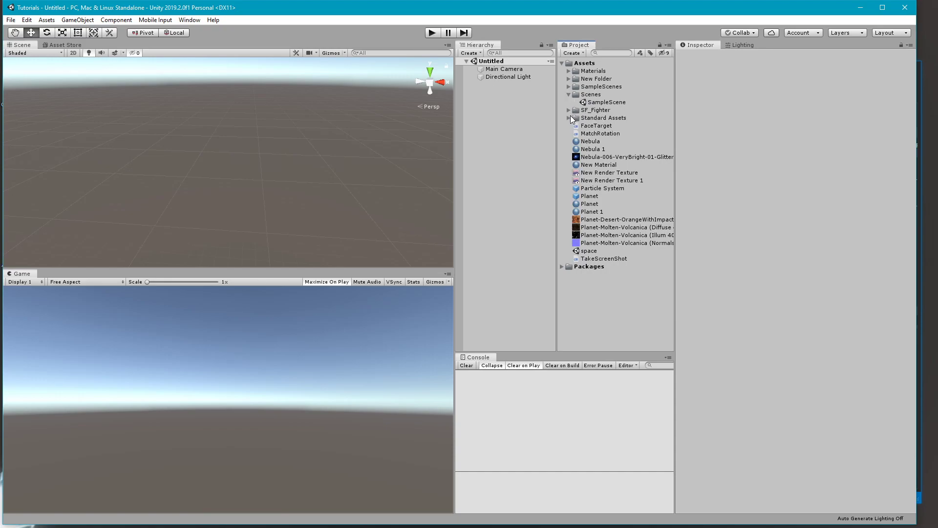
pyautogui.click(475, 55)
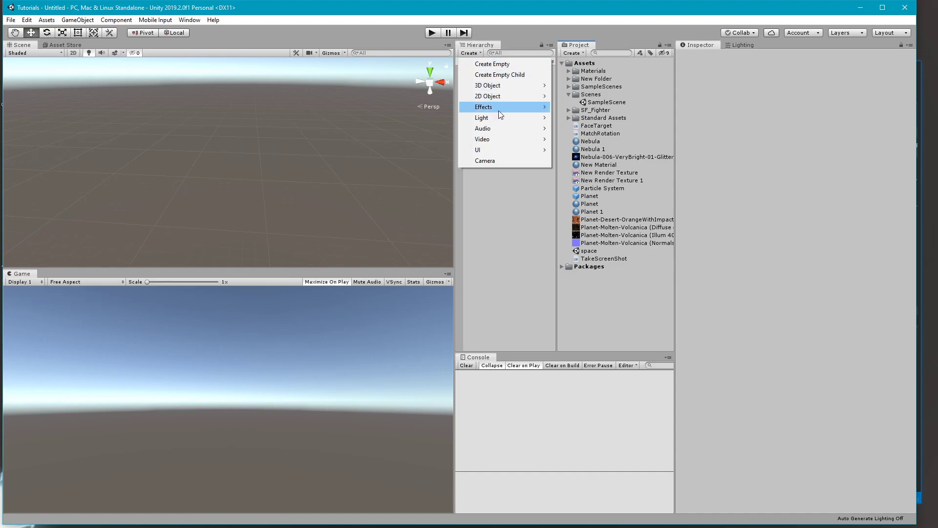
pyautogui.moveTo(498, 142)
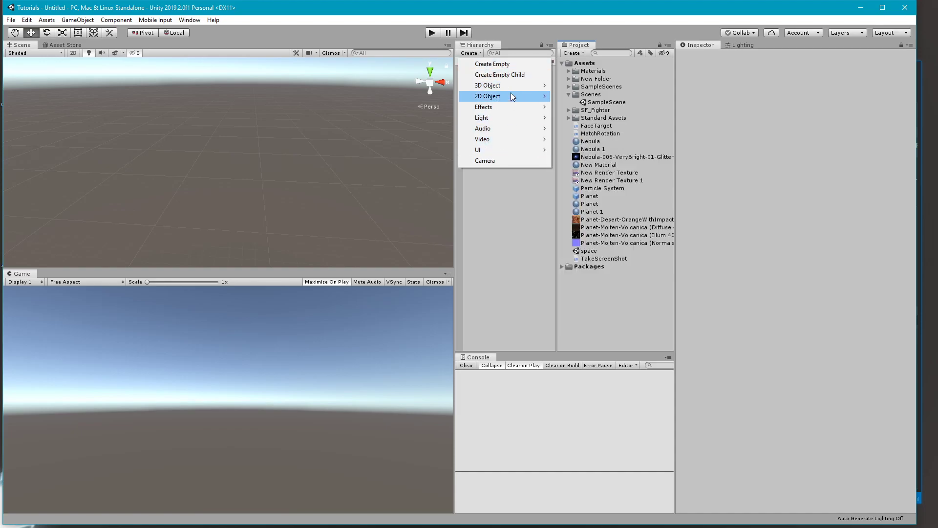
pyautogui.moveTo(508, 86)
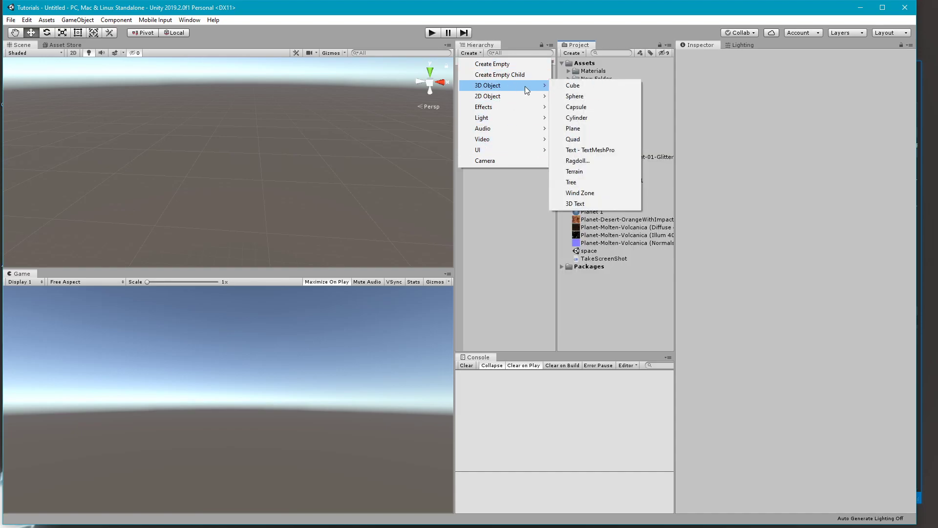
pyautogui.click(562, 85)
# Set the Cube's scale to X 10, Y 1 and Z 50 to form a long floor slab.
pyautogui.click(787, 102)
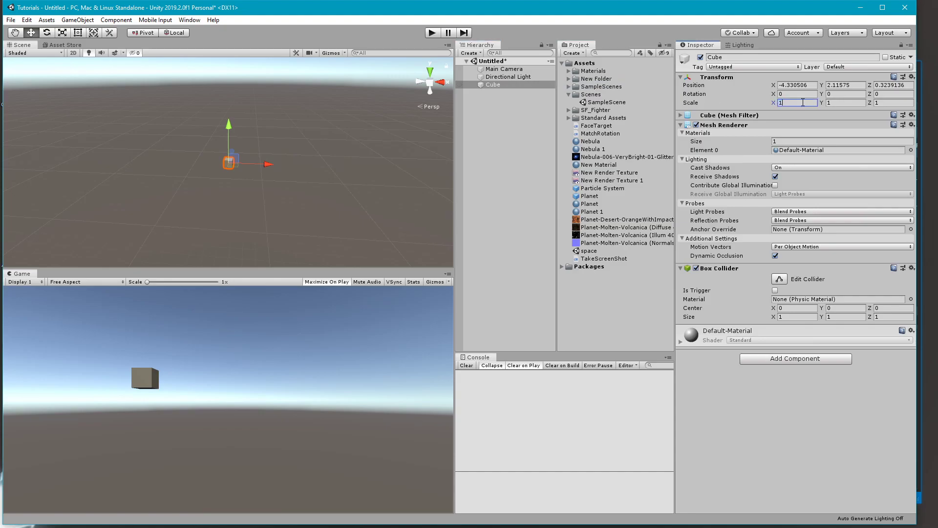
pyautogui.write('10')
pyautogui.click(838, 103)
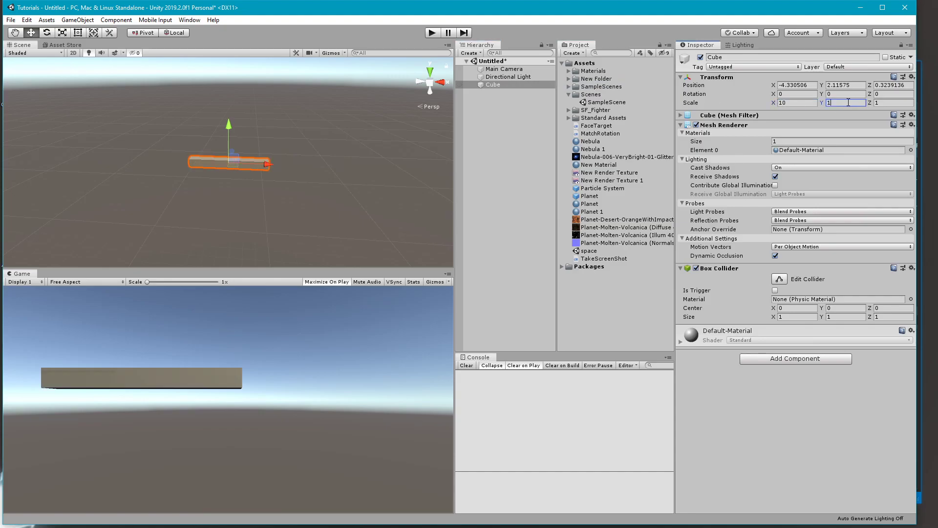
pyautogui.write('10')
pyautogui.press('Tab')
pyautogui.click(847, 103)
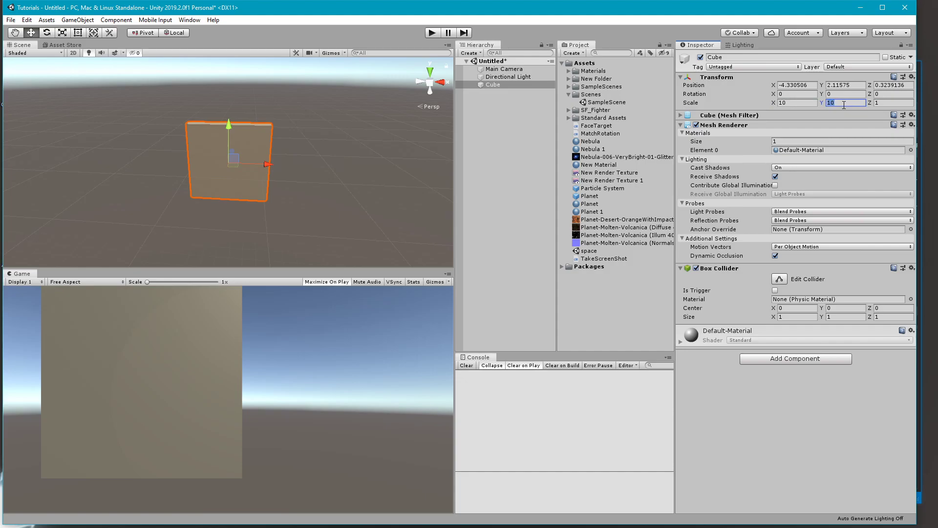
pyautogui.write('1')
pyautogui.click(878, 103)
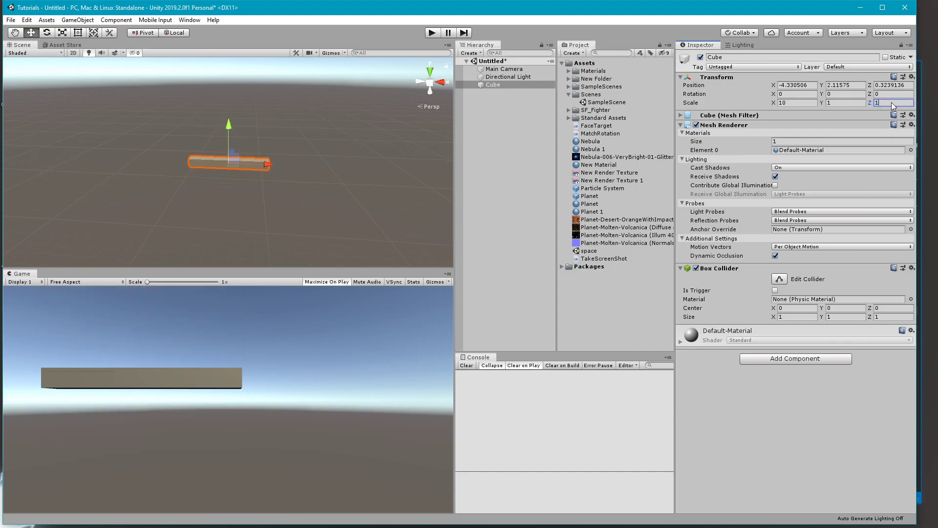
pyautogui.write('50')
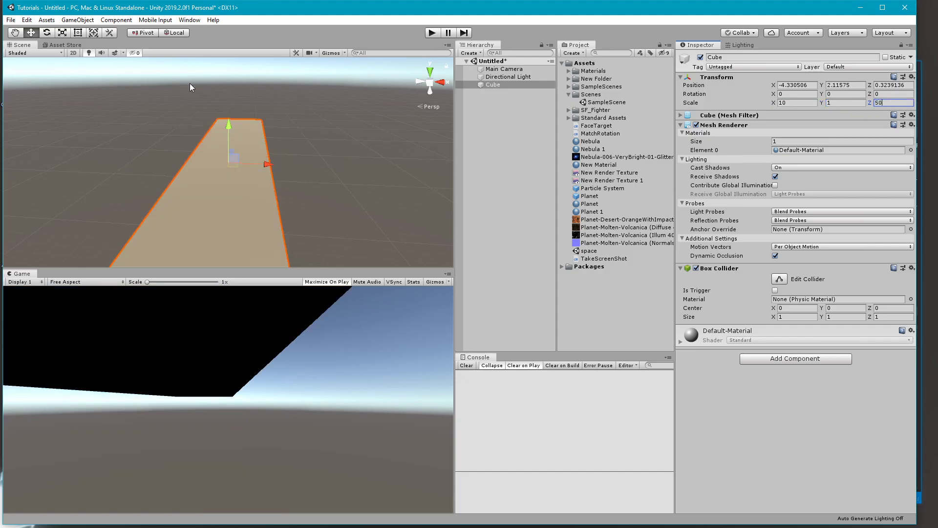
pyautogui.keyDown('alt'); pyautogui.moveTo(255, 115); pyautogui.dragTo(268, 139, button='middle'); pyautogui.keyUp('alt')
pyautogui.keyDown('alt'); pyautogui.moveTo(268, 139); pyautogui.dragTo(277, 154); pyautogui.keyUp('alt')
pyautogui.keyDown('alt'); pyautogui.moveTo(277, 154); pyautogui.dragTo(255, 163, button='right'); pyautogui.keyUp('alt')
pyautogui.click(256, 163)
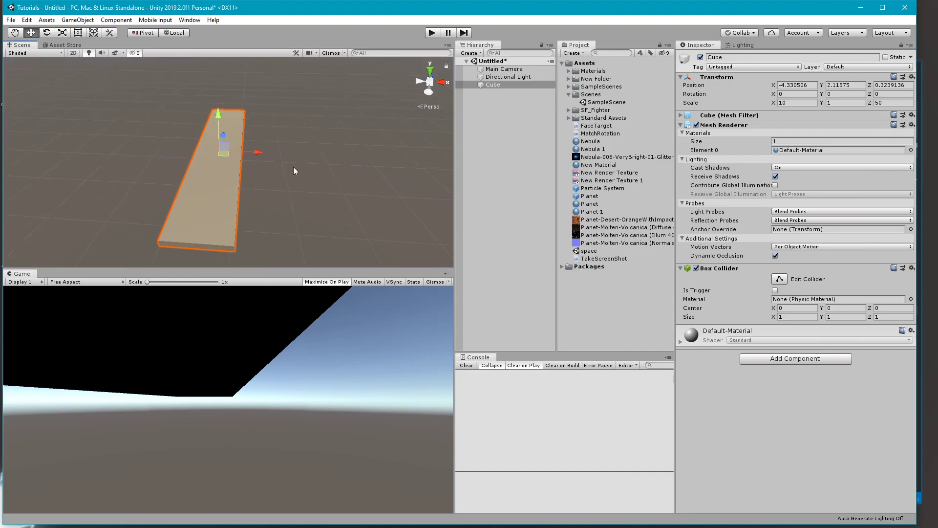
# Reset the Cube's Transform component to its default position, rotation and scale.
pyautogui.click(495, 84)
pyautogui.click(798, 85)
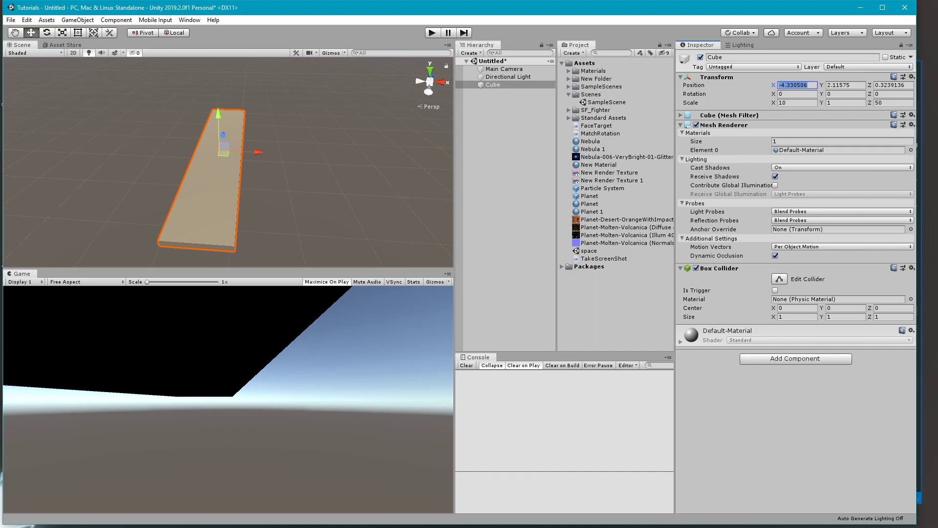
pyautogui.click(911, 76)
pyautogui.click(902, 84)
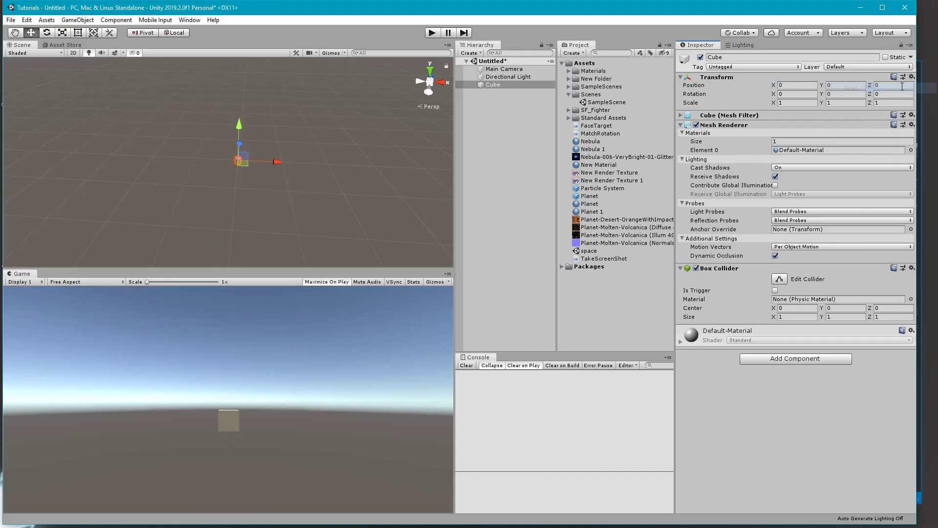
# Set the Cube's scale to 10 on X and 10 on Z to form a square floor slab.
pyautogui.click(801, 102)
pyautogui.write('0')
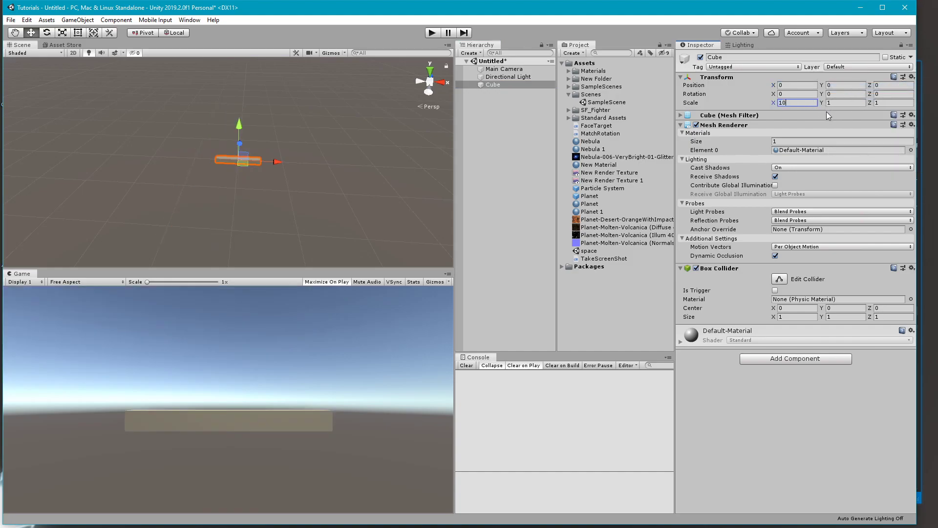
pyautogui.click(881, 103)
pyautogui.write('0')
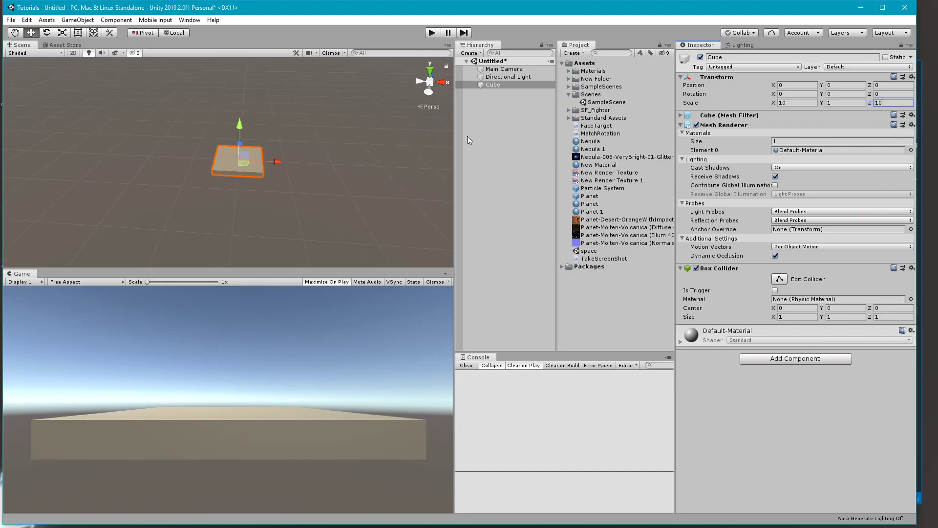
# Add the FPSController prefab from the Standard Assets FirstPersonCharacter prefabs to the scene and select it.
pyautogui.scroll(4, 222, 184)
pyautogui.moveTo(236, 162); pyautogui.dragTo(244, 197, button='middle')
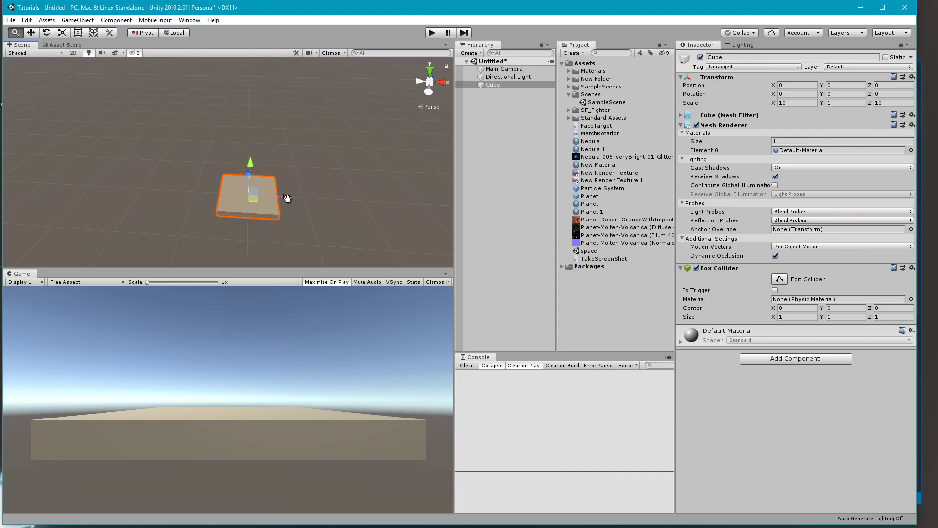
pyautogui.click(569, 118)
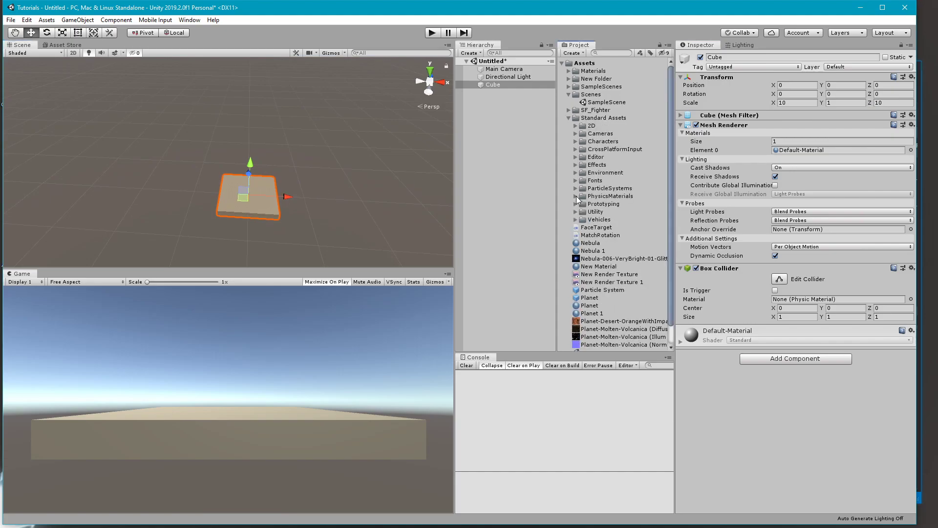
pyautogui.click(576, 142)
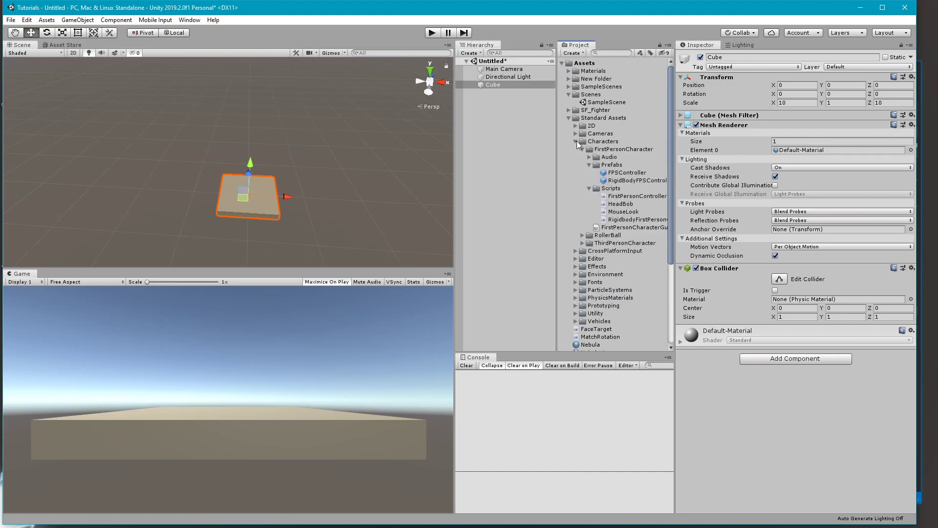
pyautogui.moveTo(626, 175); pyautogui.dragTo(378, 183)
pyautogui.moveTo(515, 85); pyautogui.dragTo(254, 191)
pyautogui.click(497, 85)
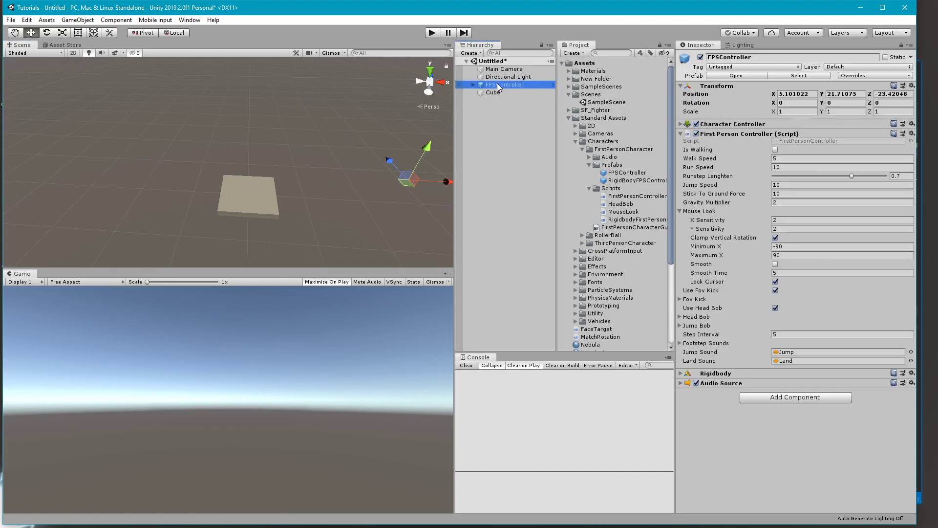
# Try to move the FPSController over the floor slab, to about X -0.33 and Z -24.74, and check it from above.
pyautogui.moveTo(443, 182); pyautogui.dragTo(282, 186)
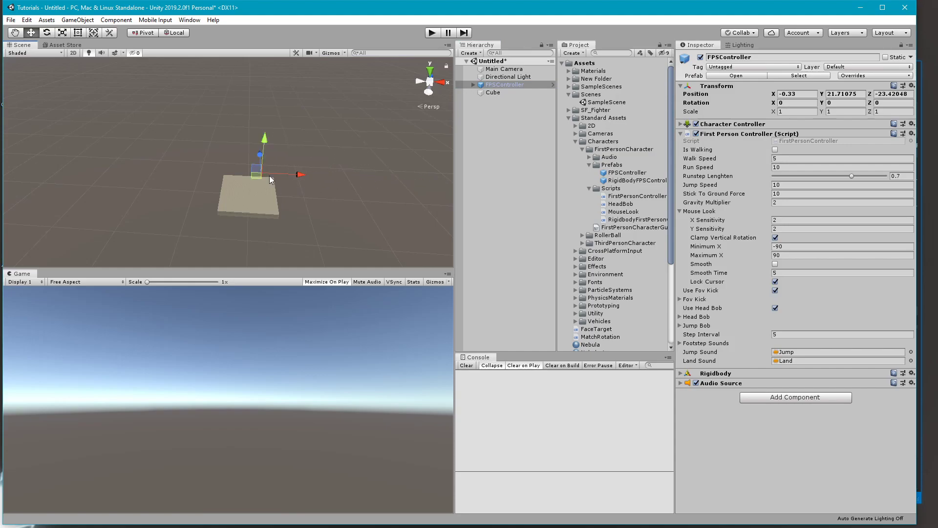
pyautogui.moveTo(254, 155); pyautogui.dragTo(261, 171)
pyautogui.click(427, 73)
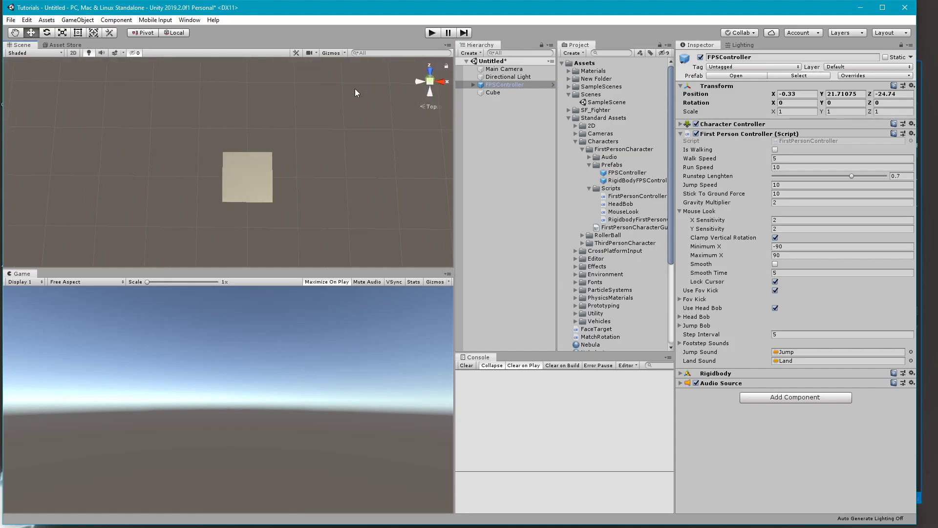
# Set the FPSController's position to X 0, Y 0 and Z 0.
pyautogui.click(808, 94)
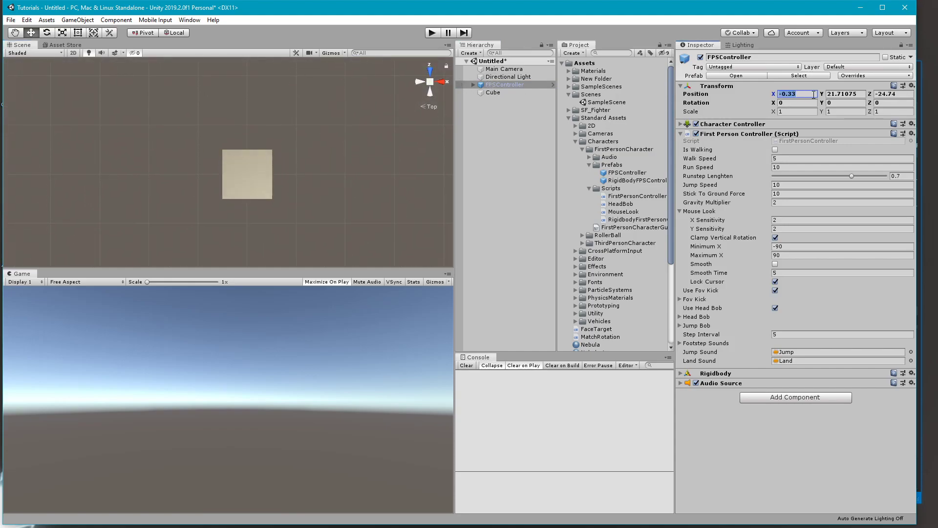
pyautogui.write('0')
pyautogui.press('Tab')
pyautogui.write('0')
pyautogui.press('Tab')
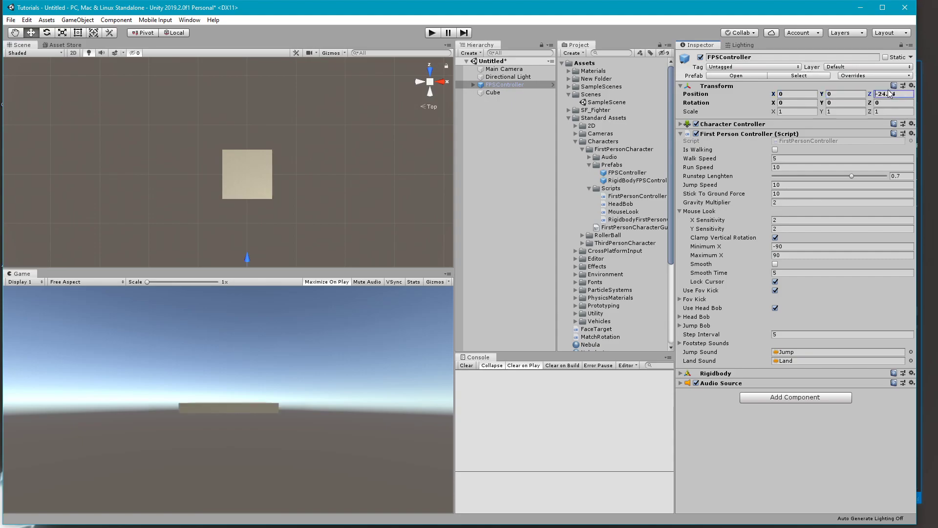
pyautogui.write('0')
# Raise the FPSController above the floor slab to about Y 1.65 and deselect it.
pyautogui.click(435, 94)
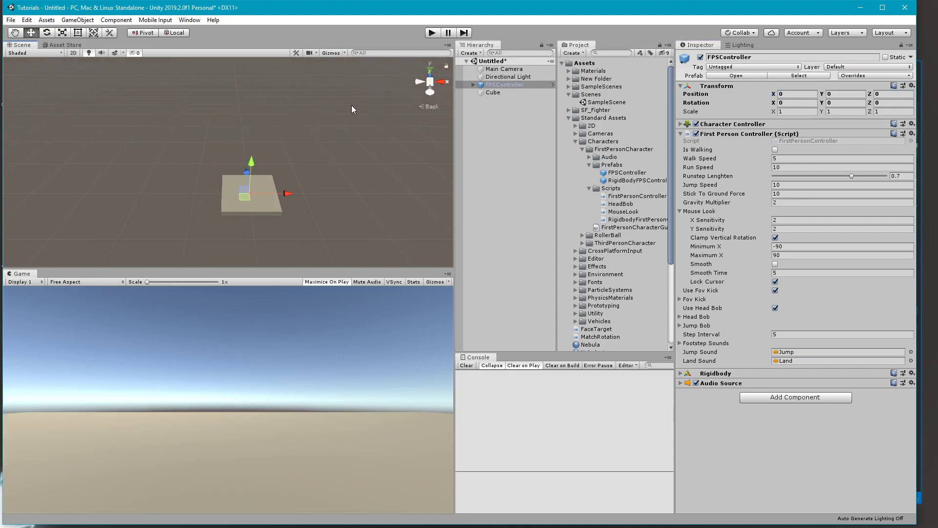
pyautogui.moveTo(253, 160); pyautogui.dragTo(258, 145)
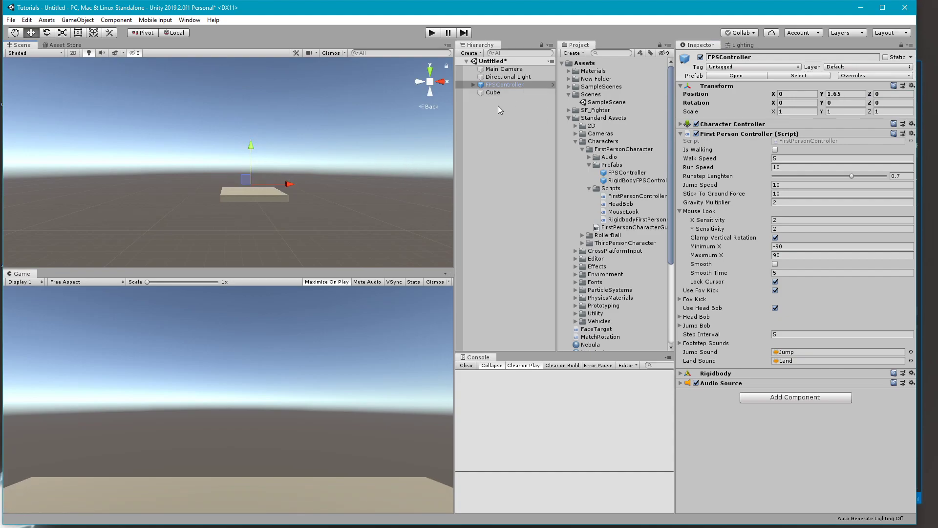
pyautogui.keyDown('alt'); pyautogui.moveTo(343, 118); pyautogui.dragTo(332, 183); pyautogui.keyUp('alt')
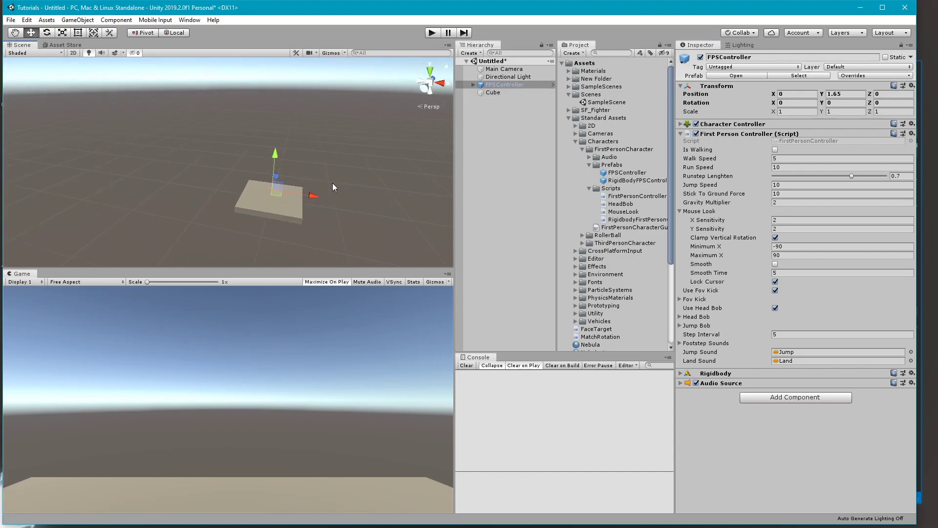
pyautogui.keyDown('alt'); pyautogui.moveTo(394, 125); pyautogui.dragTo(386, 131); pyautogui.keyUp('alt')
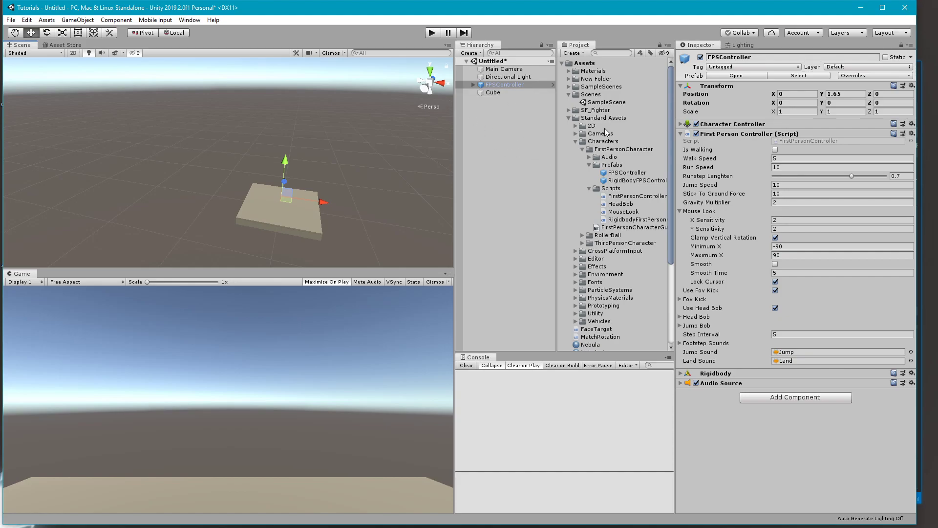
pyautogui.click(493, 100)
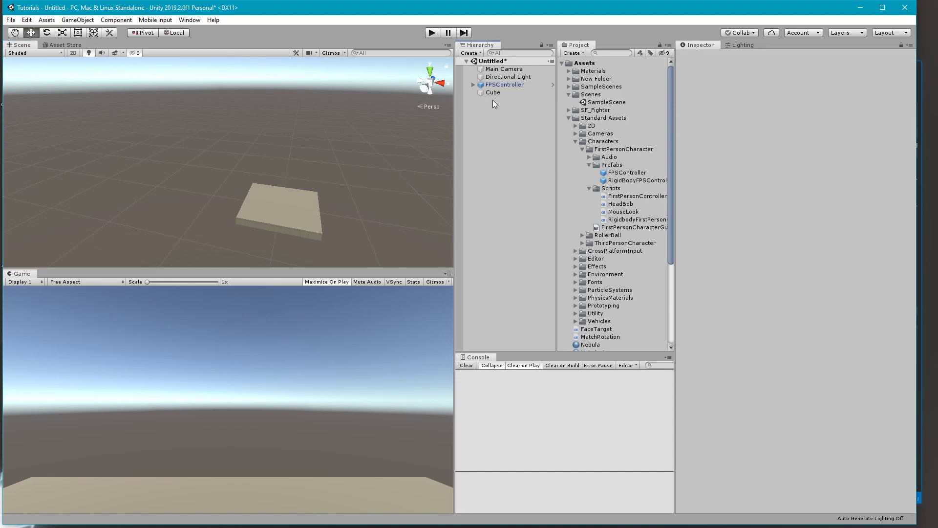
# Set the Main Camera's Clear Flags to Solid Color and its background color to black.
pyautogui.click(509, 70)
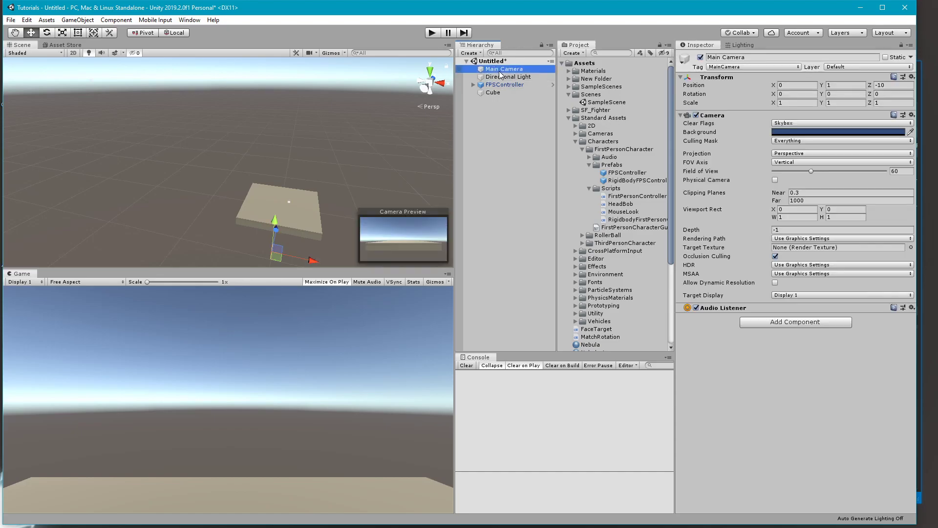
pyautogui.click(829, 122)
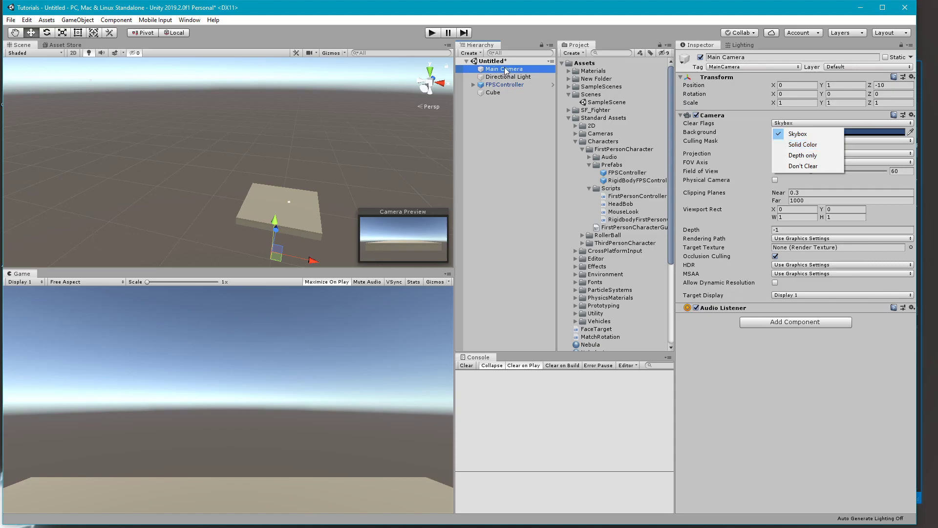
pyautogui.click(505, 68)
pyautogui.click(824, 125)
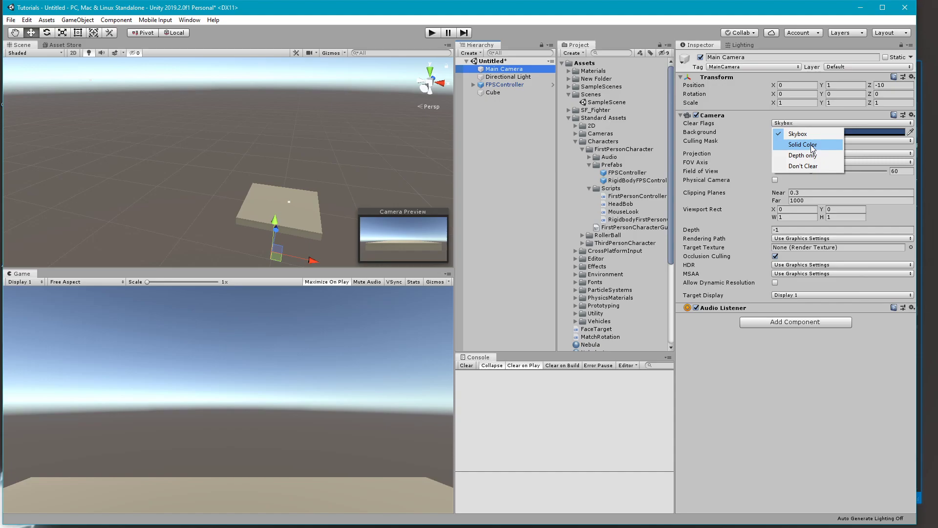
pyautogui.click(814, 145)
pyautogui.click(802, 132)
pyautogui.moveTo(797, 305); pyautogui.dragTo(767, 342)
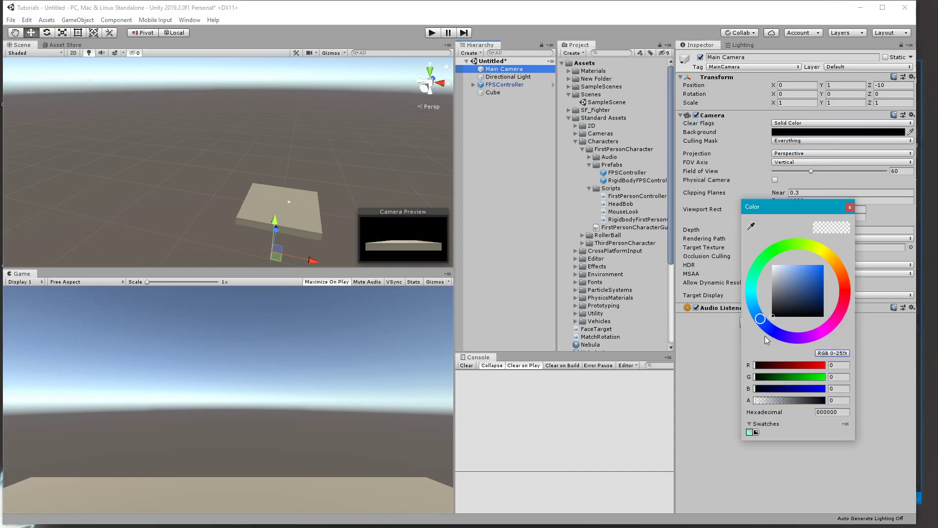
pyautogui.click(851, 208)
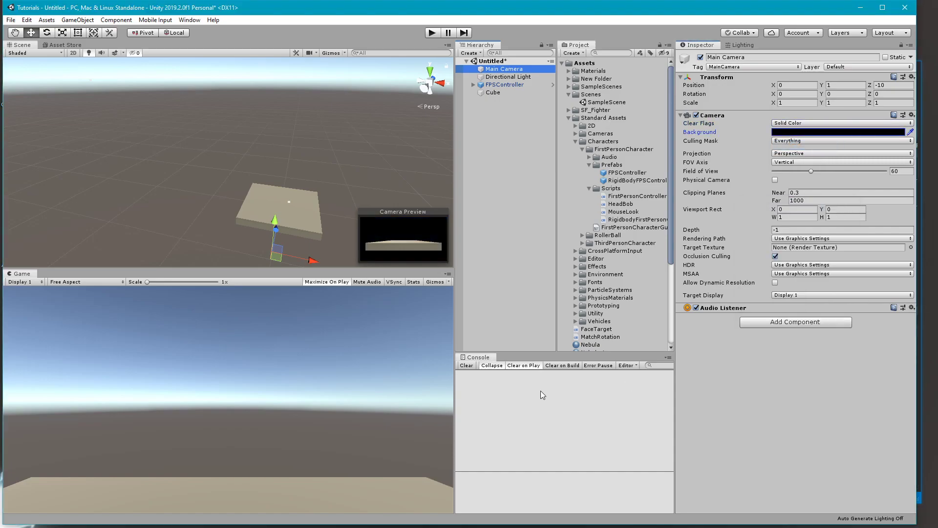
# Delete the Main Camera from the scene and select the FPSController.
pyautogui.rightClick(524, 71)
pyautogui.click(498, 77)
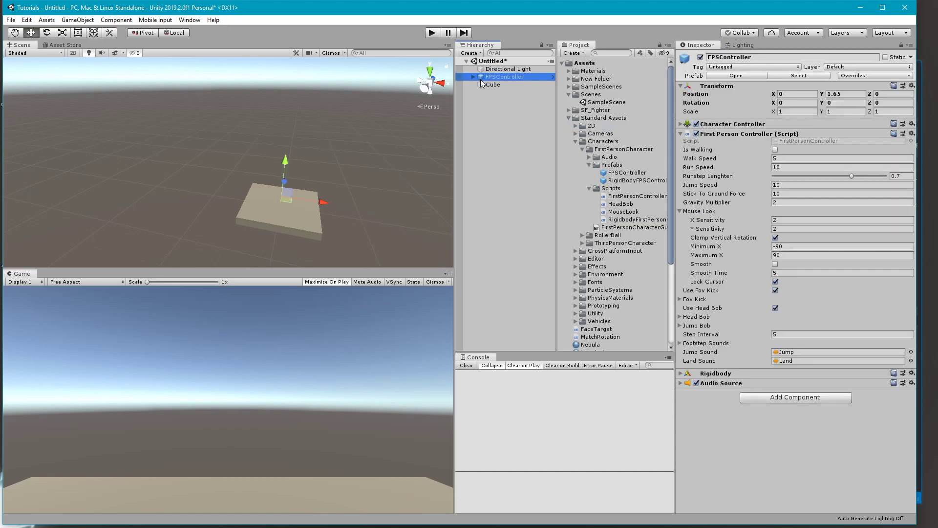
# Set the Clear Flags of the FPSController's FirstPersonCharacter camera to Solid Color with a black background.
pyautogui.click(474, 77)
pyautogui.click(508, 85)
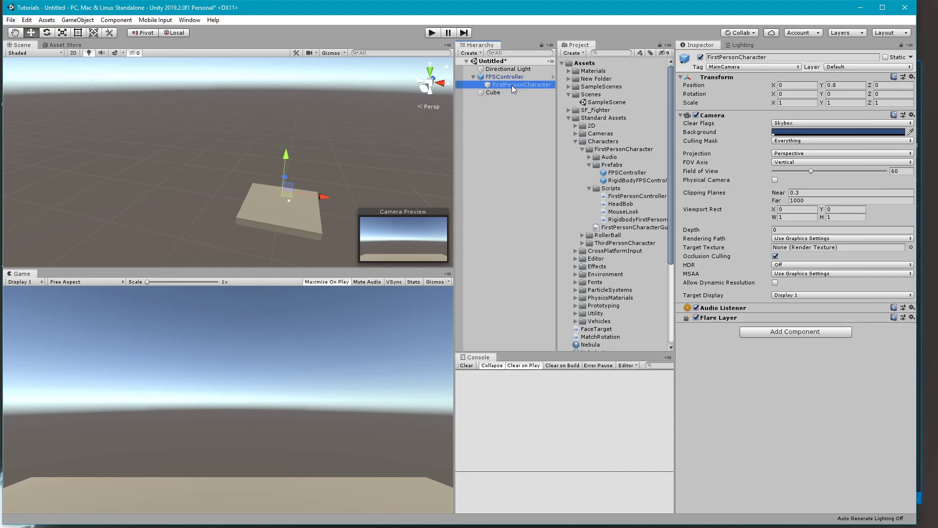
pyautogui.click(790, 122)
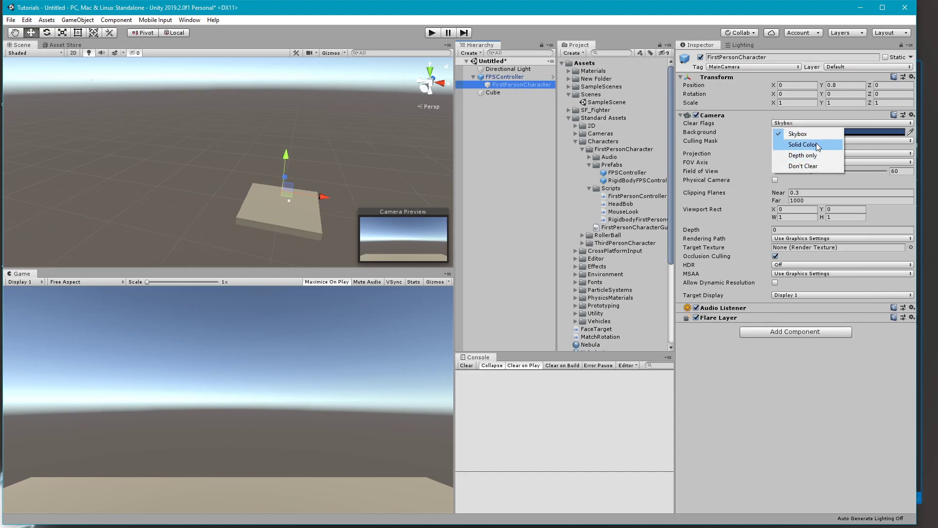
pyautogui.click(817, 142)
pyautogui.click(805, 132)
pyautogui.moveTo(793, 275); pyautogui.dragTo(754, 340)
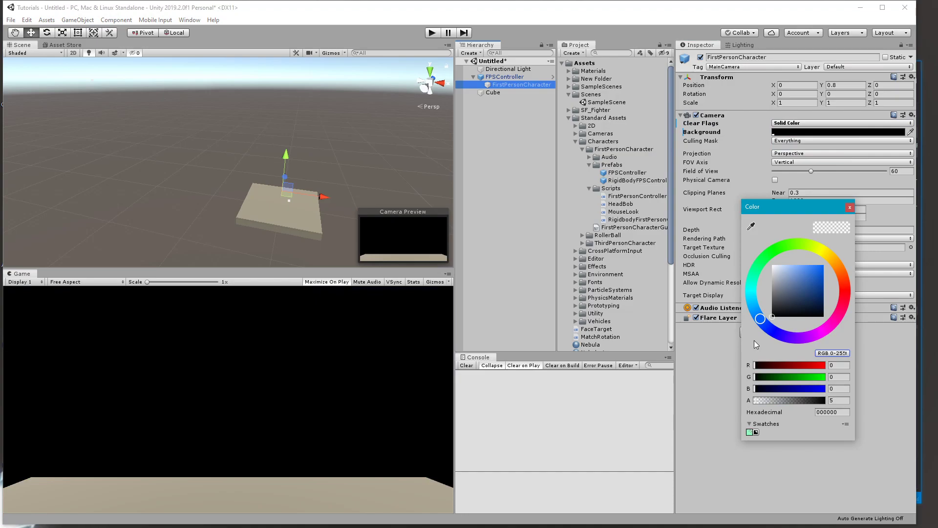
pyautogui.click(494, 472)
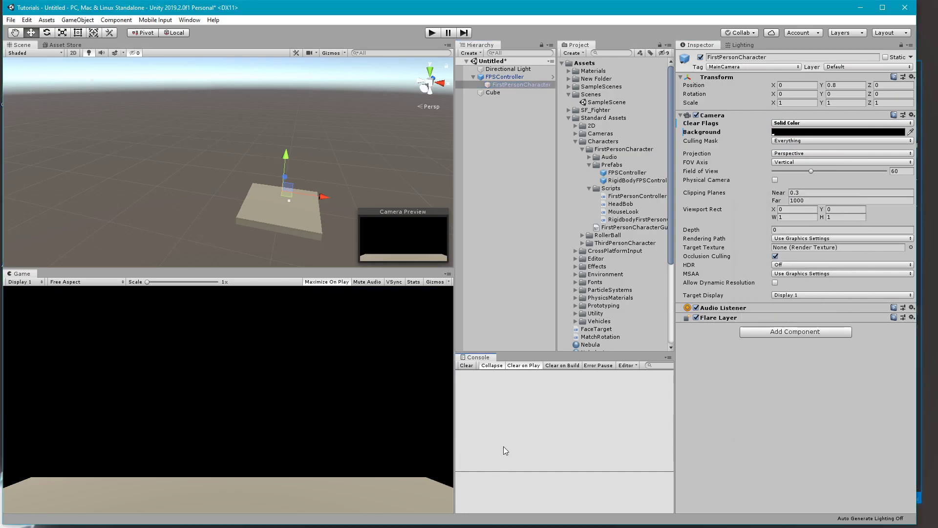
pyautogui.click(503, 200)
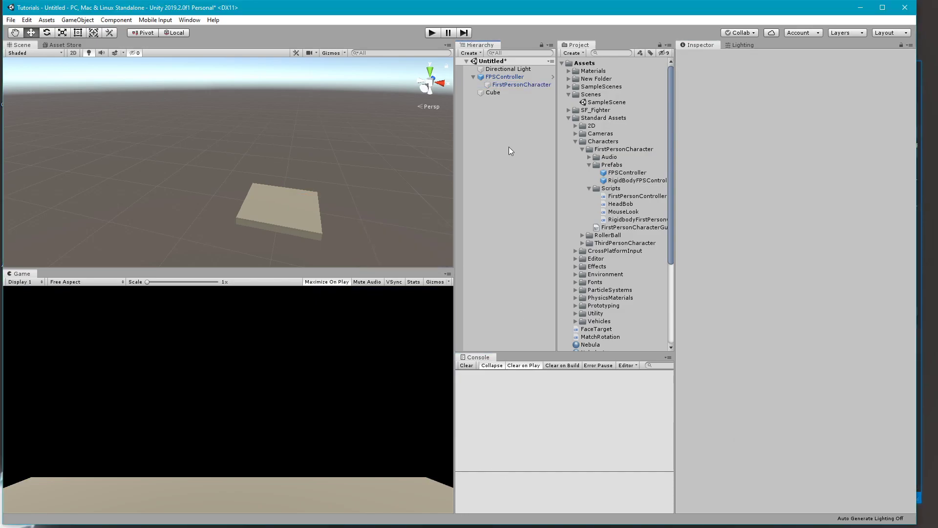
# Add a Particle System effect to the scene and set its position to X 0, Y 0 and Z 0.
pyautogui.click(470, 53)
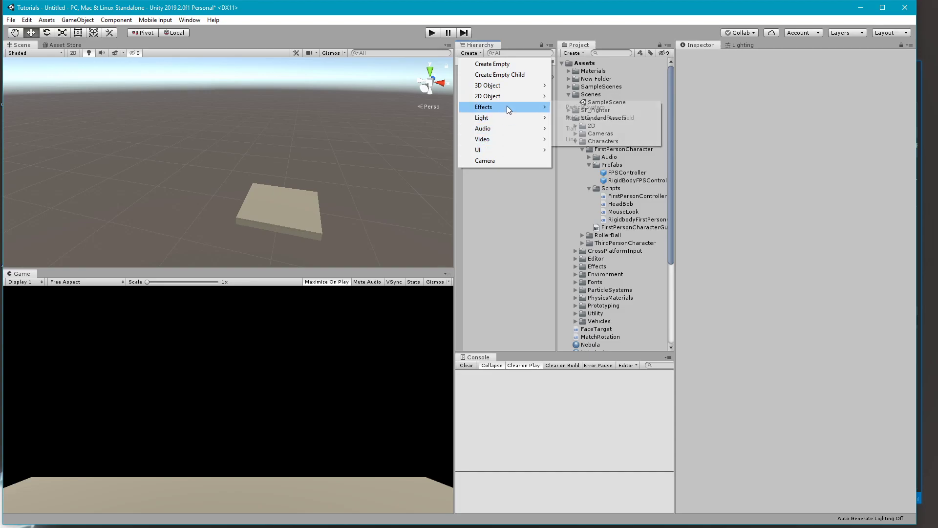
pyautogui.moveTo(506, 106)
pyautogui.click(580, 108)
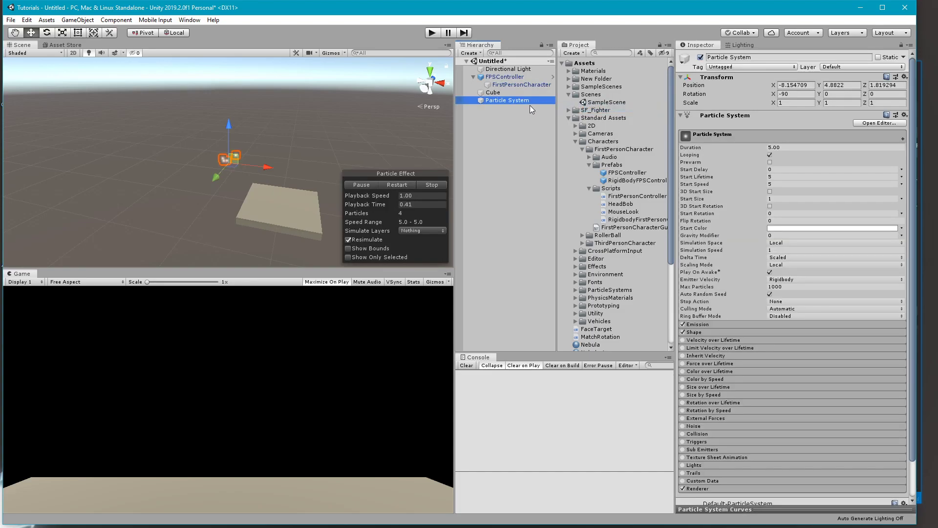
pyautogui.click(796, 85)
pyautogui.write('0')
pyautogui.press('Tab')
pyautogui.write('0')
pyautogui.press('Tab')
pyautogui.write('0')
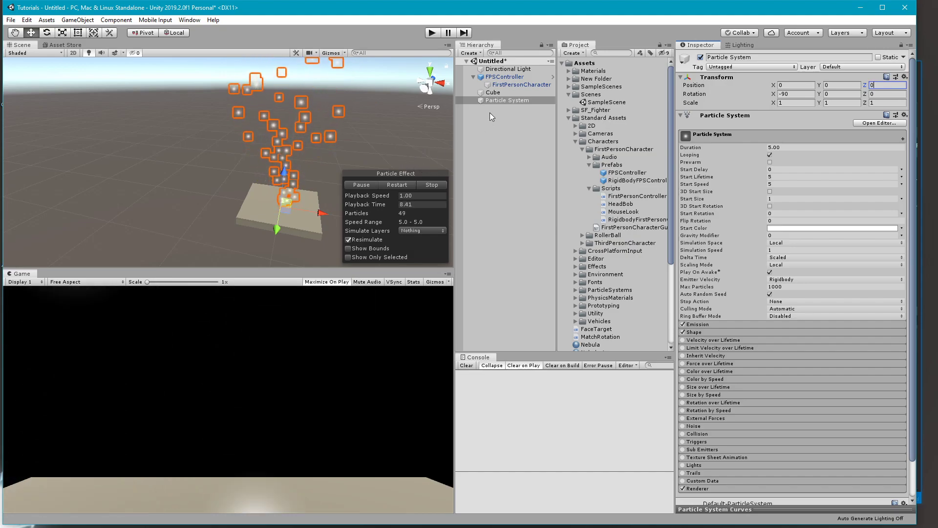
# Set the Particle System's Duration to 99999, enable Prewarm and set its Start Lifetime to 999999.
pyautogui.click(786, 147)
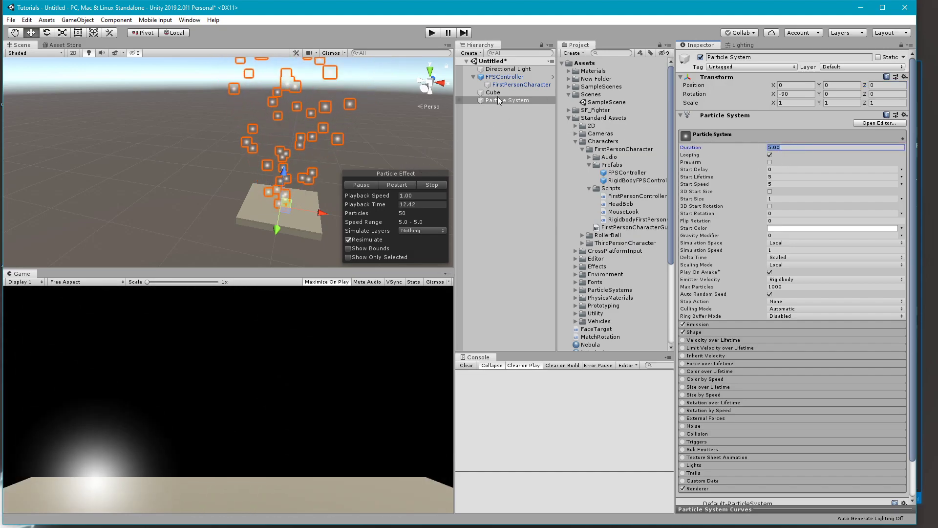
pyautogui.write('99999')
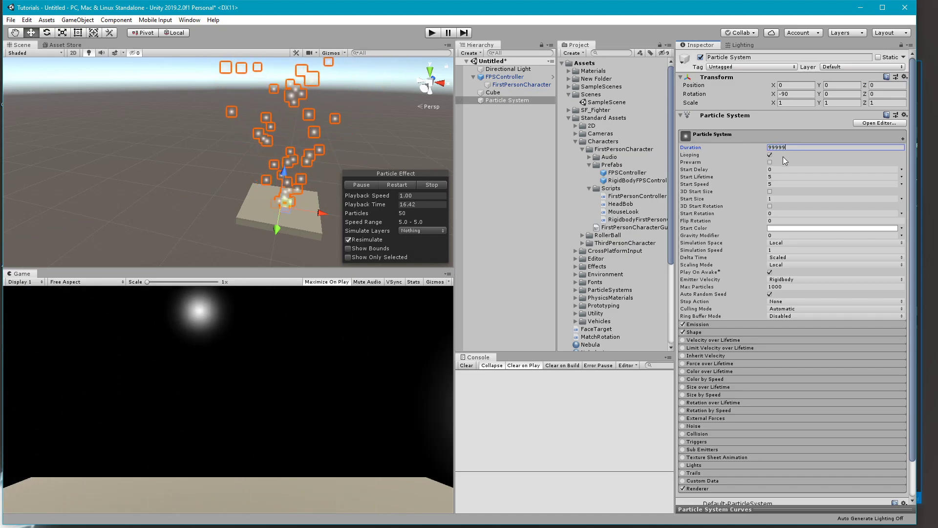
pyautogui.click(771, 162)
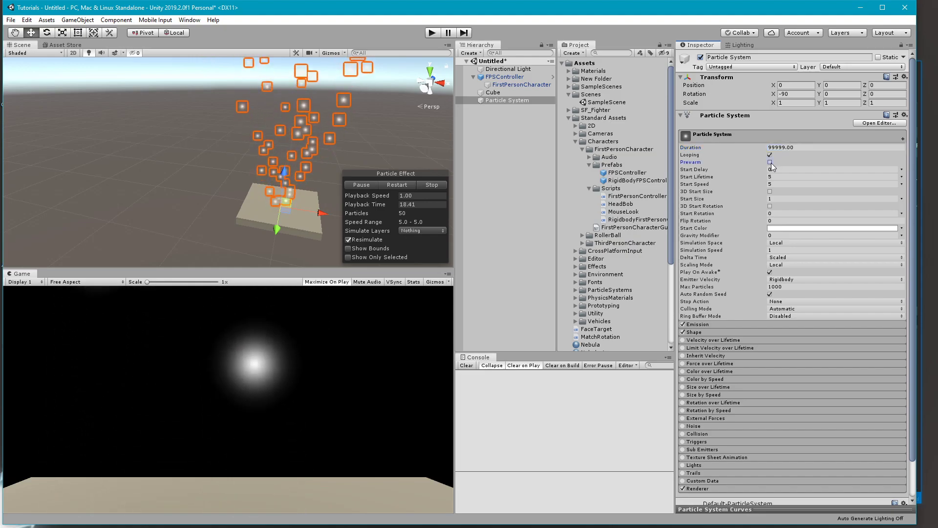
pyautogui.click(775, 176)
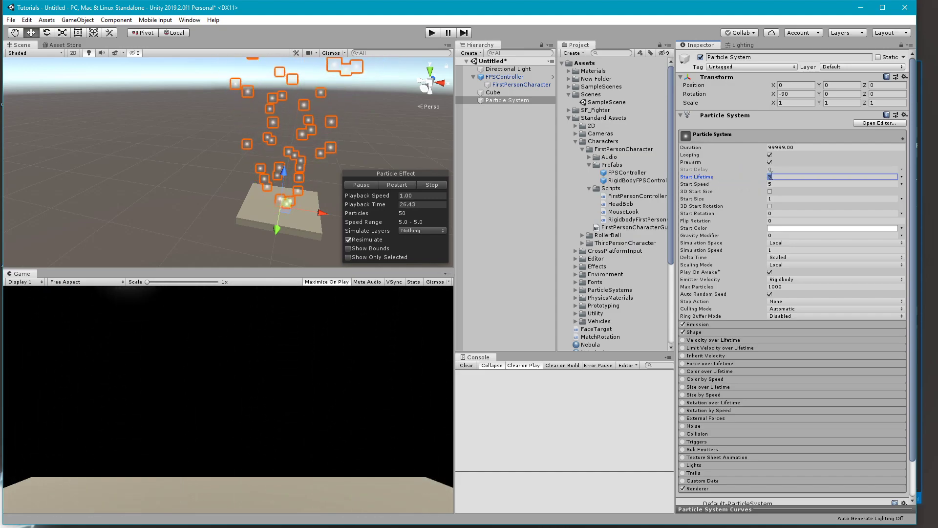
pyautogui.write('999')
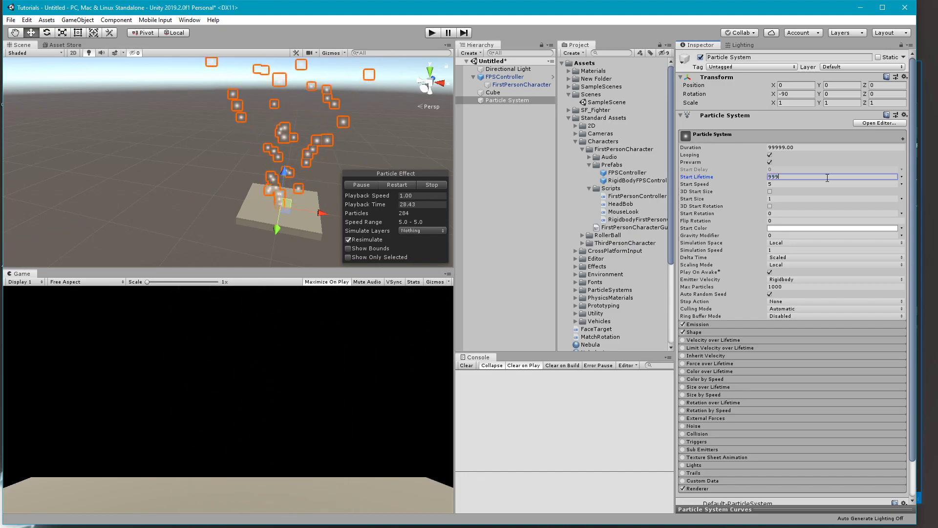
pyautogui.write('999')
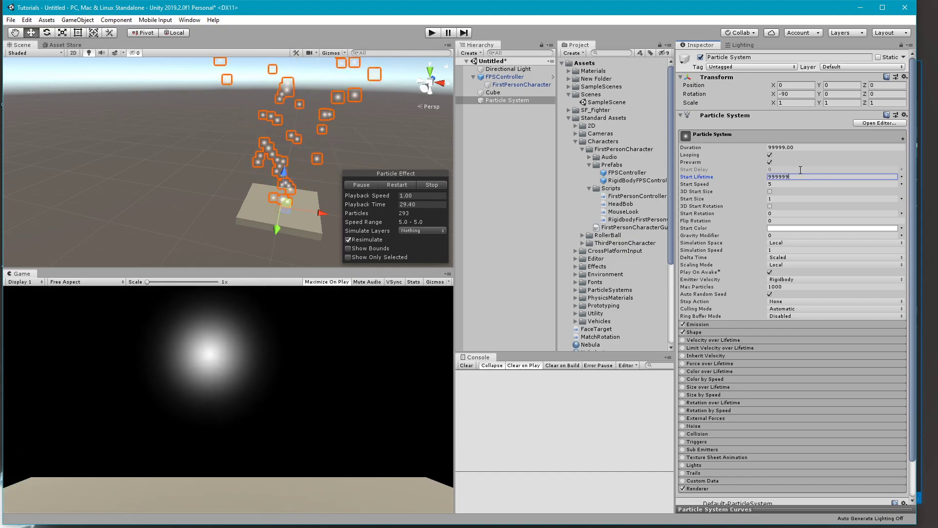
# Set the Particle System's Start Speed to 0 and its Emission Rate over Time to 100000.
pyautogui.click(778, 185)
pyautogui.write('0')
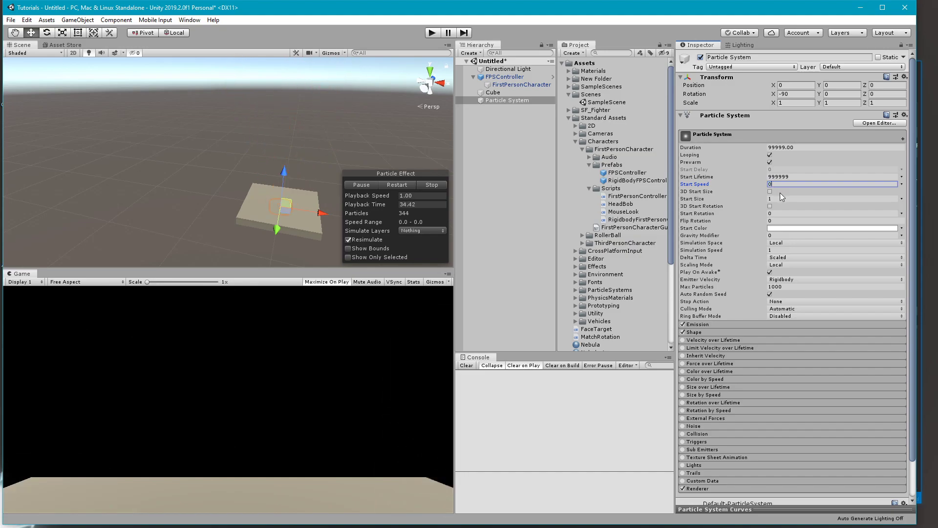
pyautogui.scroll(-2, 780, 192)
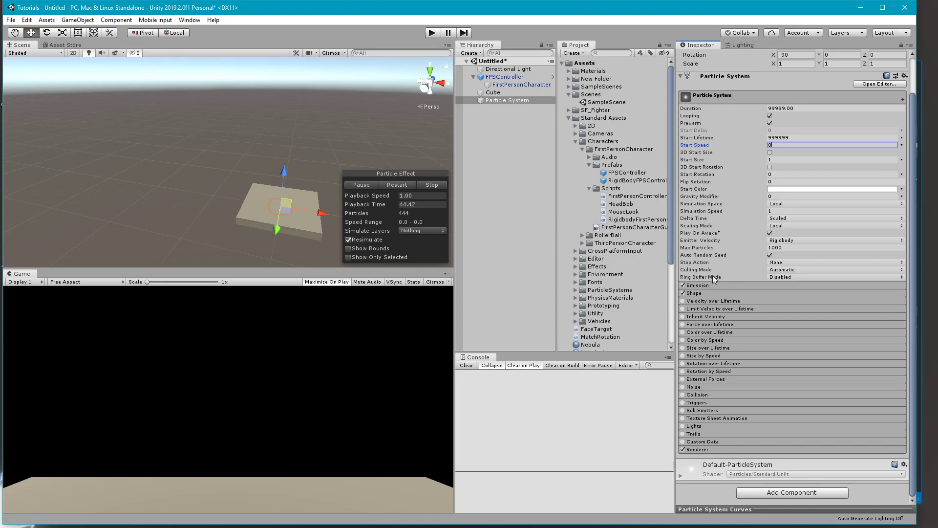
pyautogui.click(719, 287)
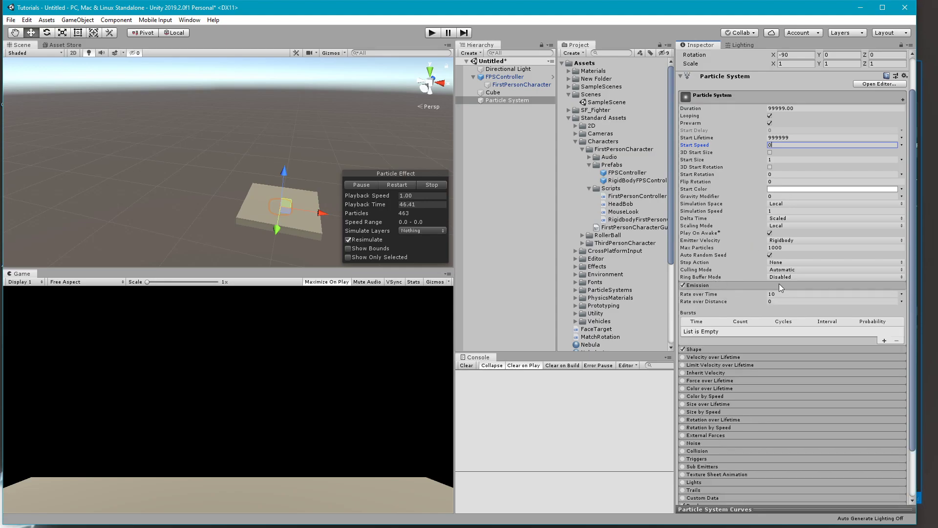
pyautogui.click(779, 248)
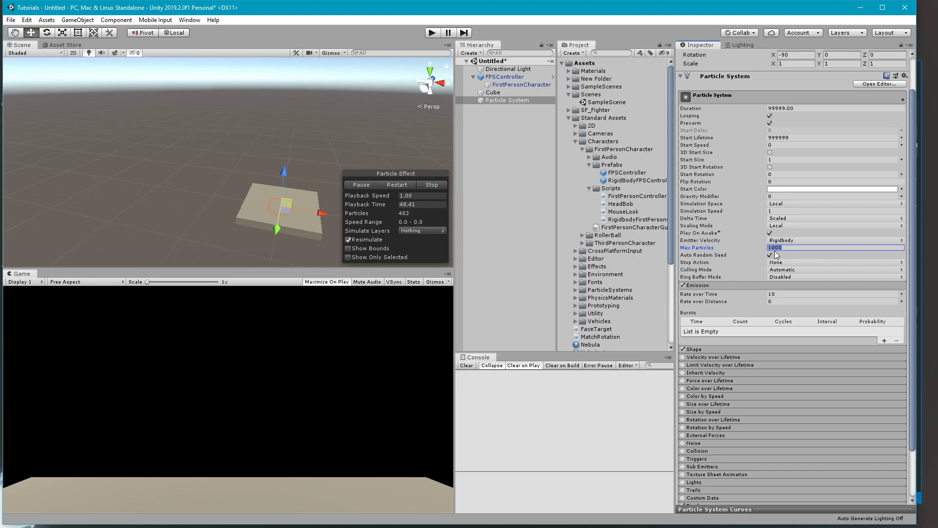
pyautogui.click(784, 294)
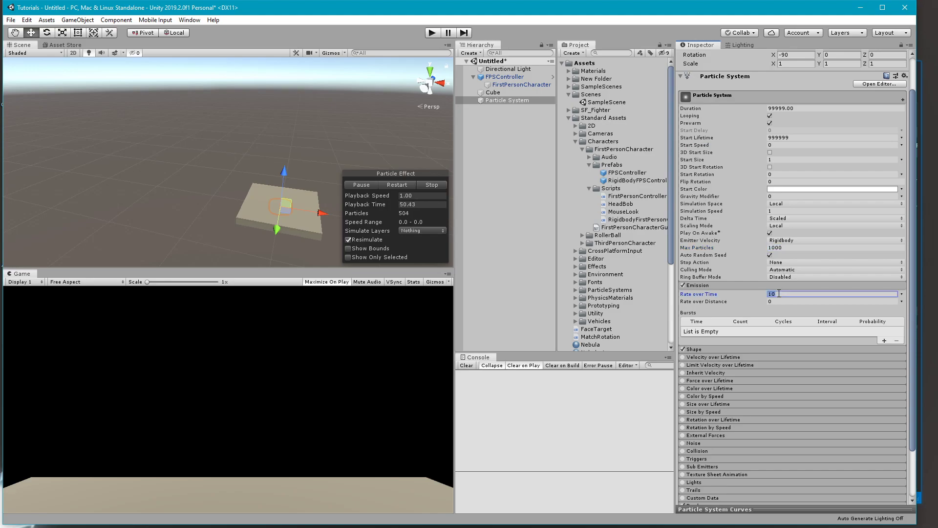
pyautogui.click(787, 295)
pyautogui.write('0000')
# Change the Particle System's emitter Shape to Sphere with a Radius of 100.
pyautogui.click(728, 348)
pyautogui.scroll(-5, 782, 273)
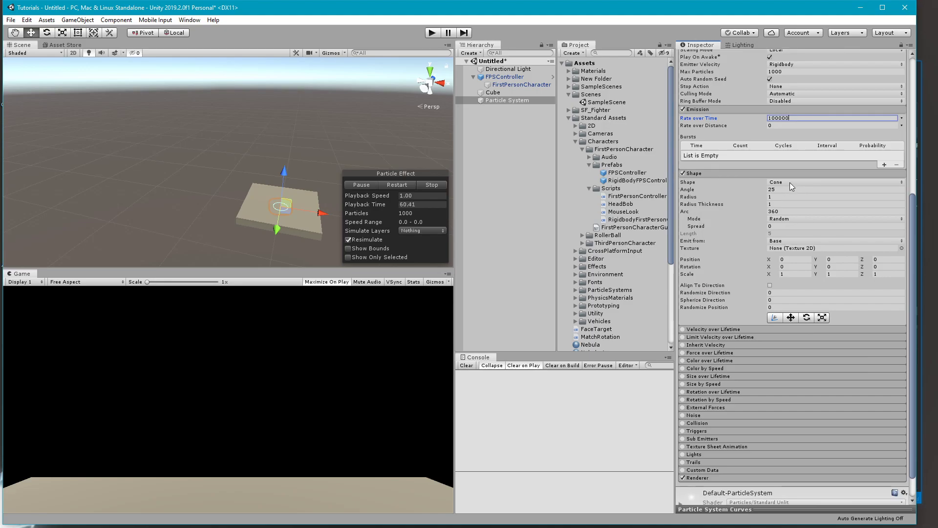
pyautogui.click(790, 183)
pyautogui.click(788, 190)
pyautogui.click(798, 190)
pyautogui.write('00')
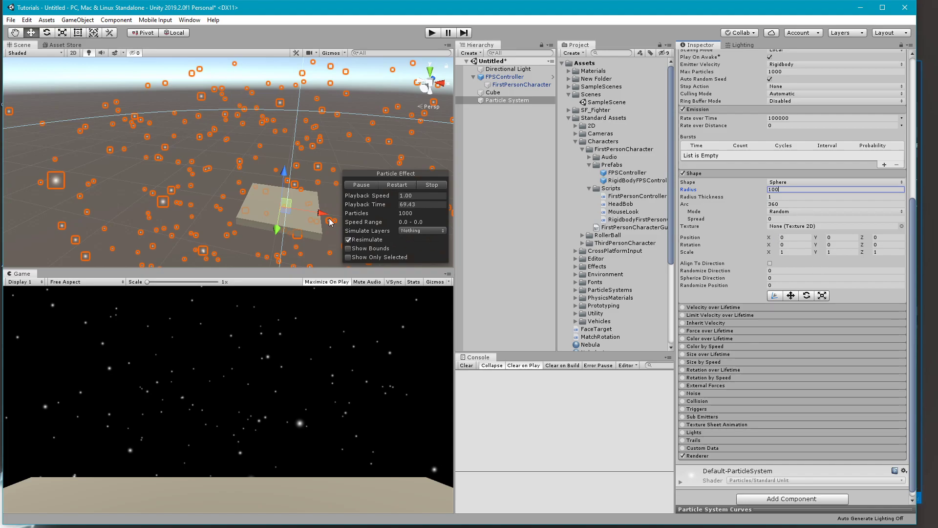
# Inspect the distribution of particles around the cube floor from several angles in the scene.
pyautogui.scroll(-2, 289, 194)
pyautogui.moveTo(289, 193); pyautogui.dragTo(209, 166, button='middle')
pyautogui.moveTo(270, 171); pyautogui.dragTo(222, 149, button='middle')
pyautogui.moveTo(222, 149); pyautogui.dragTo(126, 129, button='right')
pyautogui.moveTo(157, 147); pyautogui.dragTo(206, 163, button='middle')
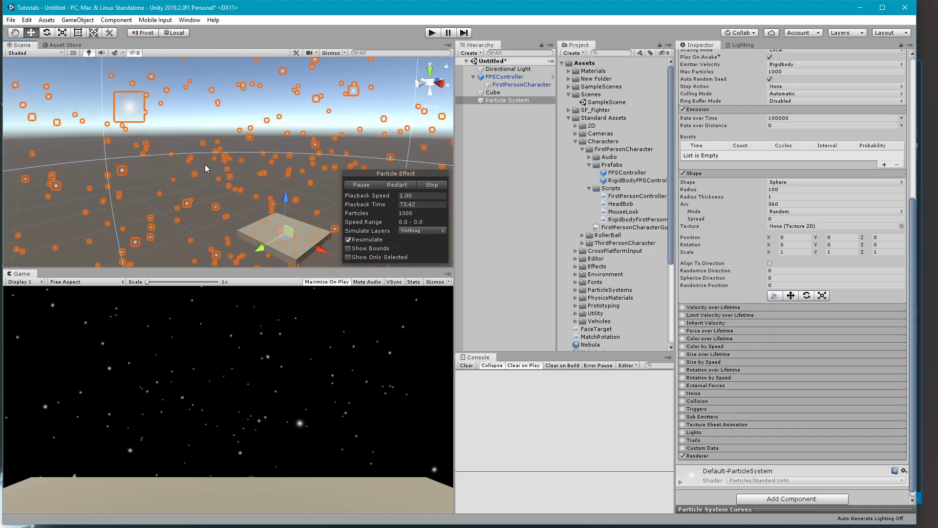
pyautogui.moveTo(205, 163); pyautogui.dragTo(260, 180, button='right')
pyautogui.moveTo(260, 180); pyautogui.dragTo(216, 185, button='middle')
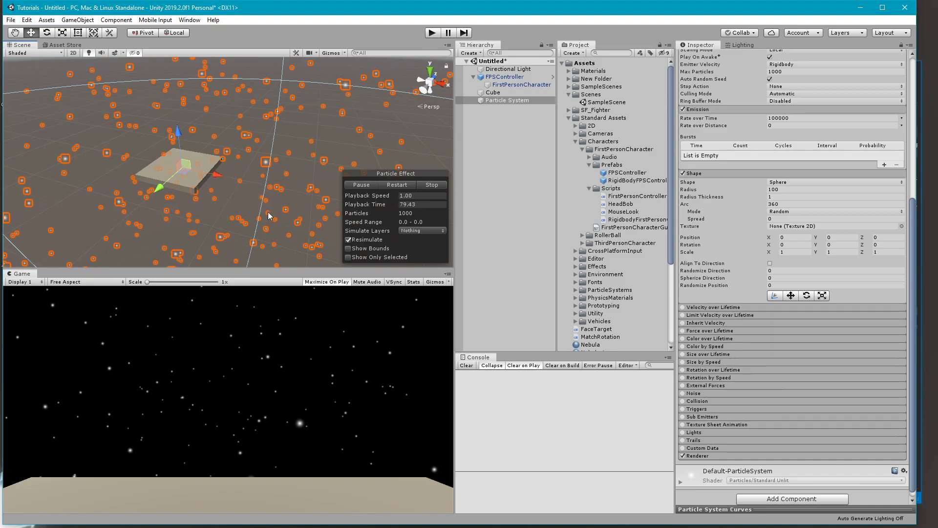
# Try a Radius Thickness of 0 on the sphere emitter and restore it to 1.
pyautogui.click(800, 210)
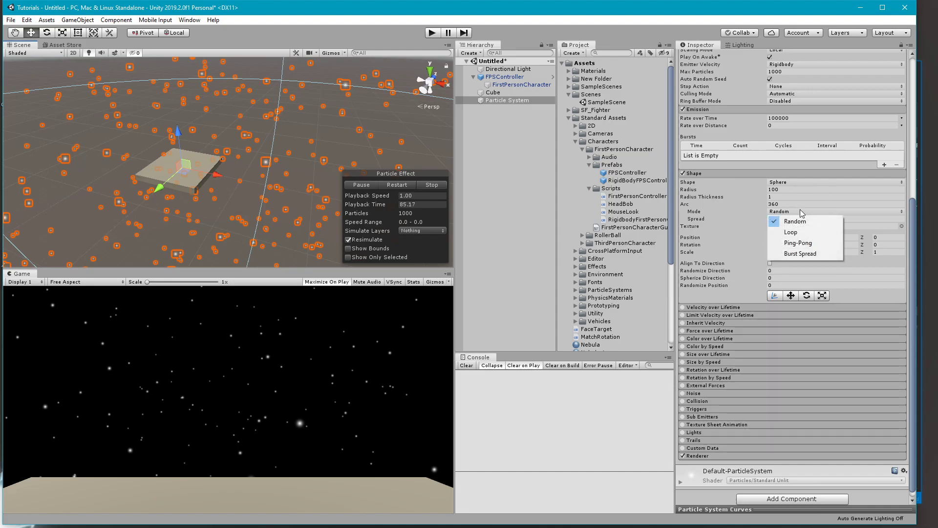
pyautogui.click(803, 212)
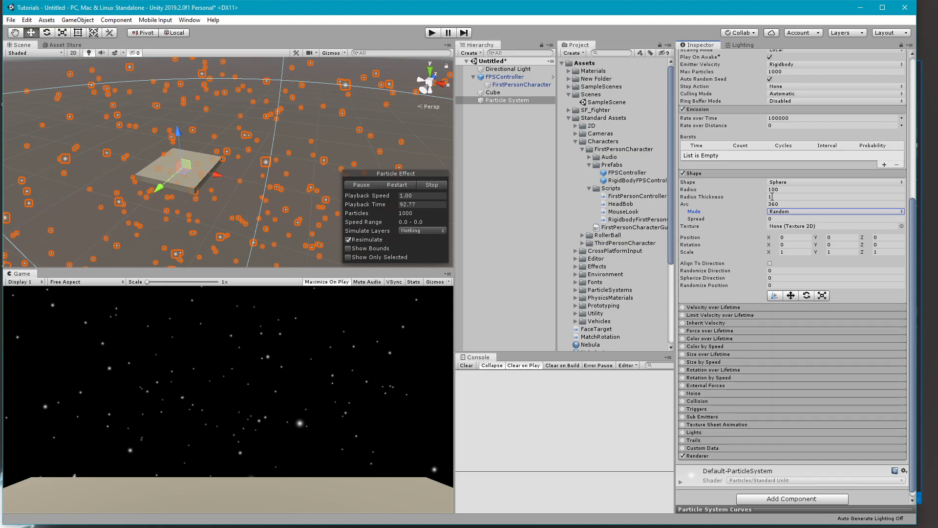
pyautogui.moveTo(758, 198); pyautogui.dragTo(683, 199)
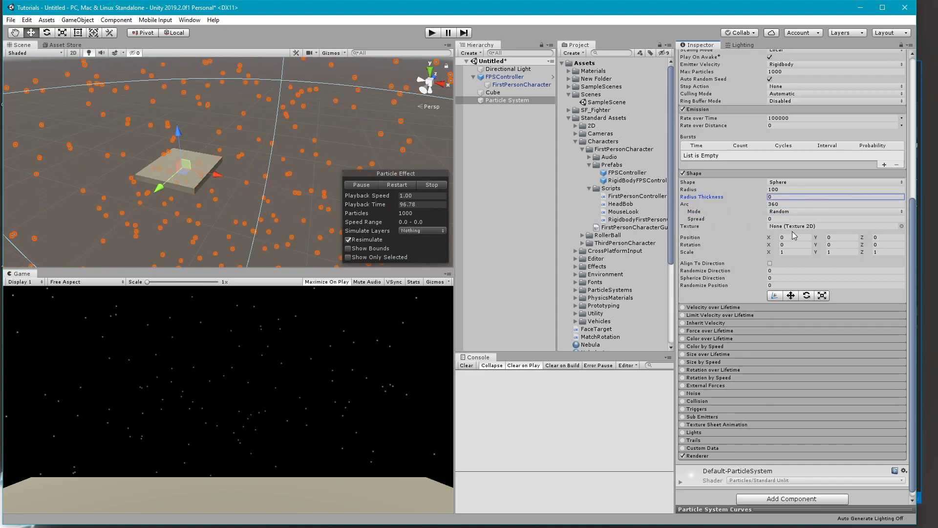
pyautogui.click(783, 197)
pyautogui.write('1')
# Examine the star particles around the cube floor, both with and without the Particle System selected.
pyautogui.keyDown('alt'); pyautogui.moveTo(388, 144); pyautogui.dragTo(254, 153); pyautogui.keyUp('alt')
pyautogui.moveTo(254, 153); pyautogui.dragTo(192, 185, button='right')
pyautogui.moveTo(192, 184); pyautogui.dragTo(303, 199, button='middle')
pyautogui.scroll(6, 221, 156)
pyautogui.moveTo(222, 177); pyautogui.dragTo(179, 147, button='middle')
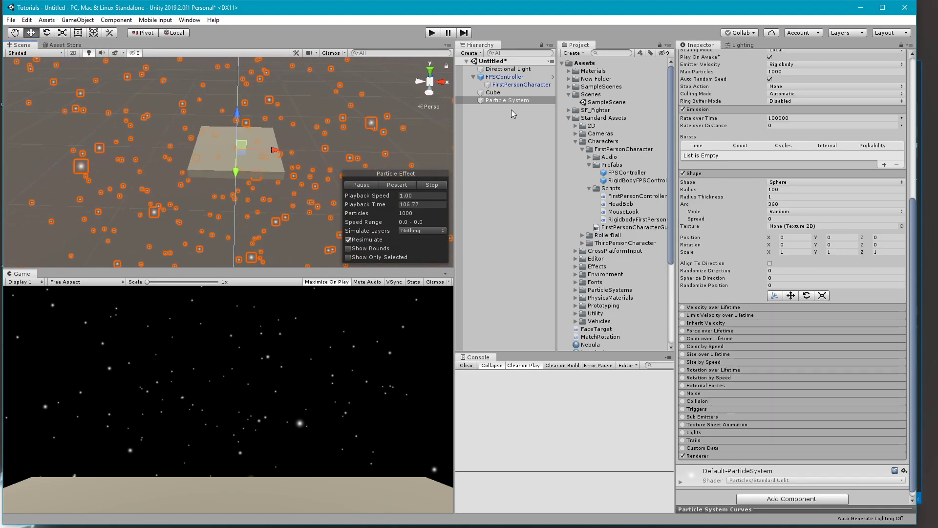
pyautogui.click(498, 115)
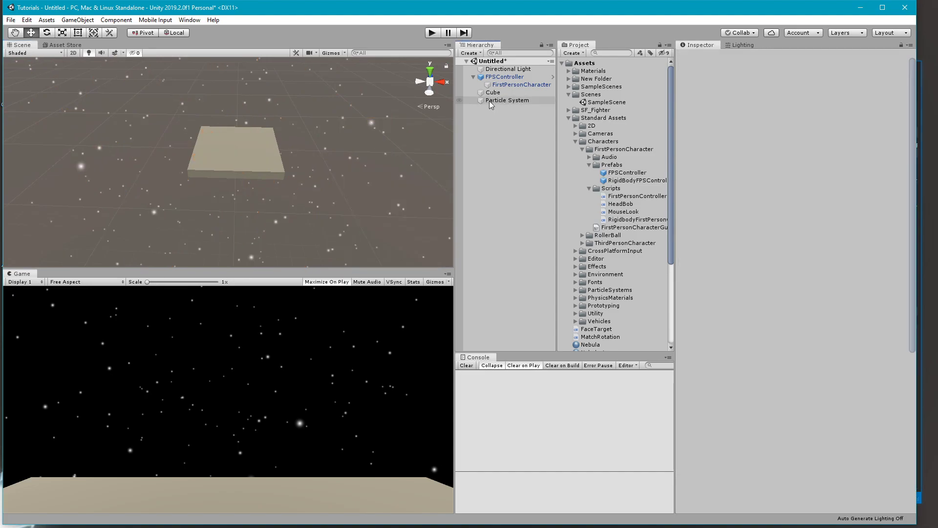
pyautogui.click(489, 101)
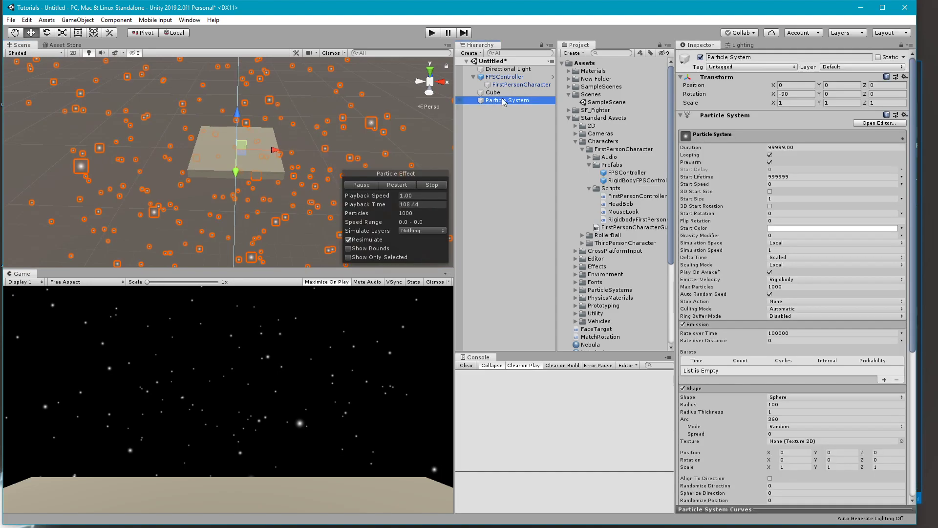
# Collapse the FPSController hierarchy and play-test the scene to view the star field, stopping play mode when done.
pyautogui.click(474, 77)
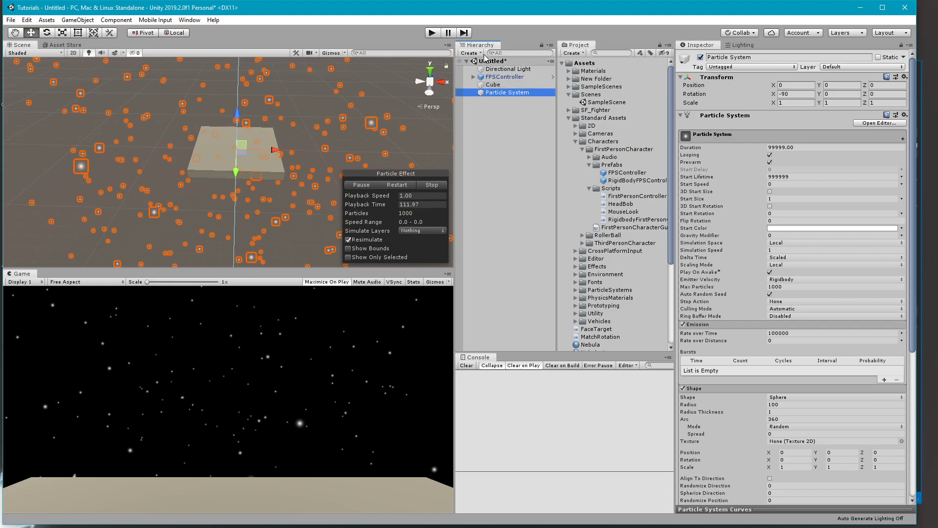
pyautogui.click(432, 33)
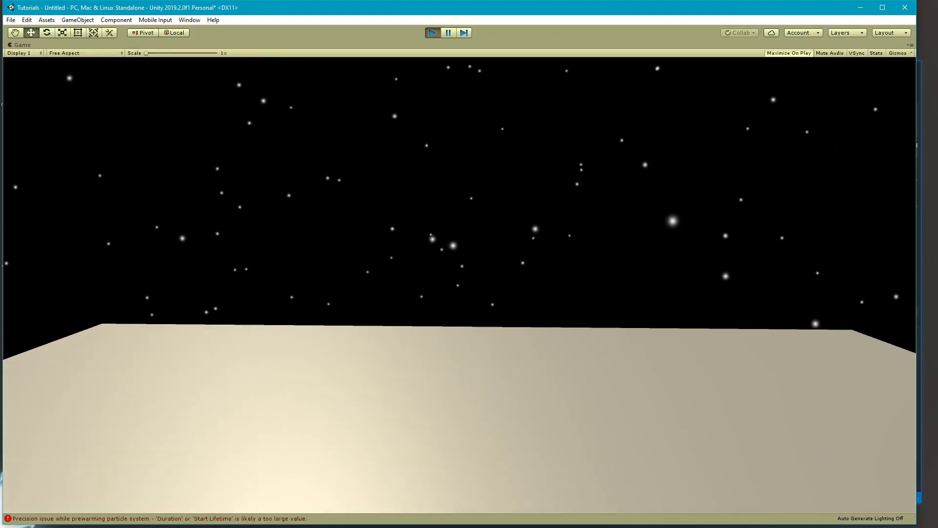
pyautogui.click(433, 34)
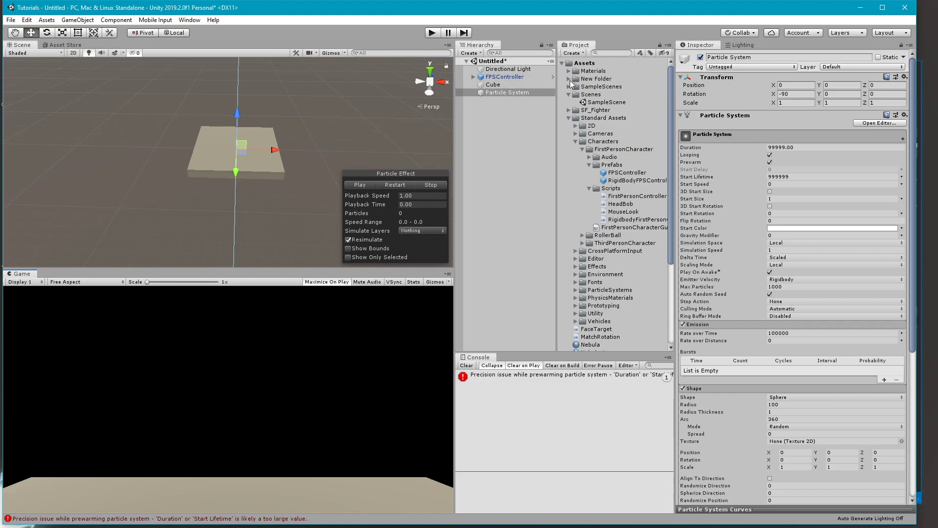
# Add a new Camera to the scene and set its Clear Flags to Solid Color with a black background.
pyautogui.click(570, 118)
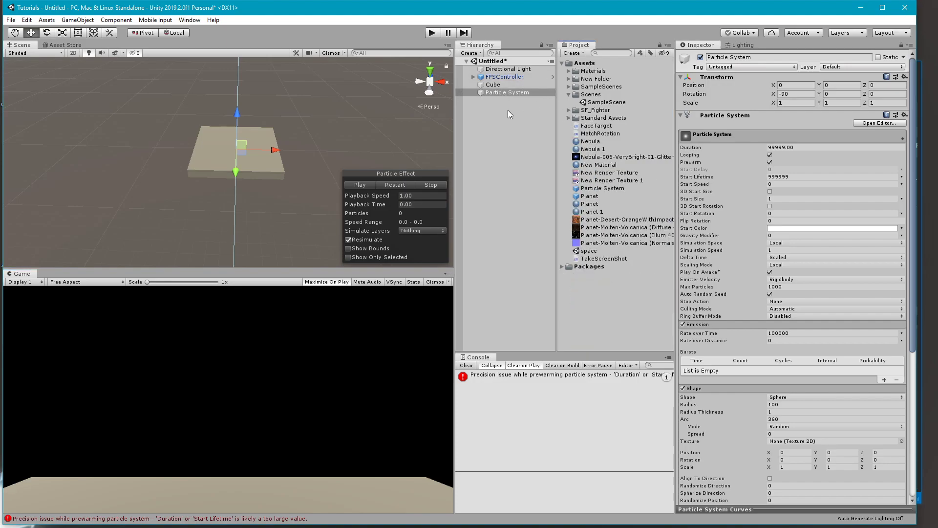
pyautogui.rightClick(486, 101)
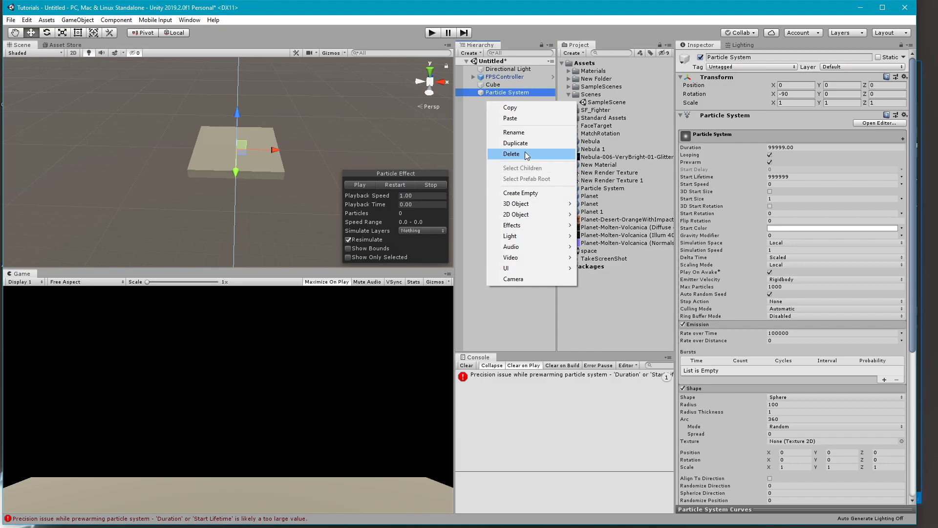
pyautogui.click(545, 282)
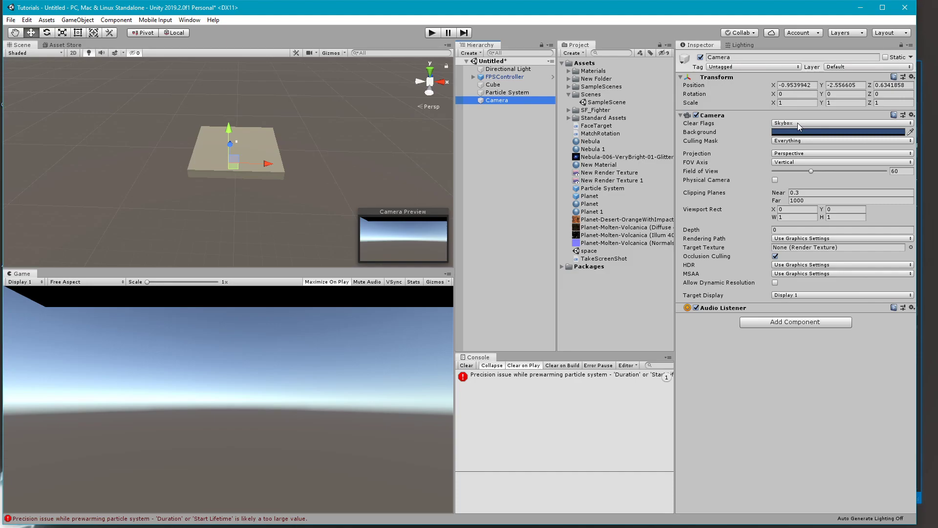
pyautogui.click(813, 123)
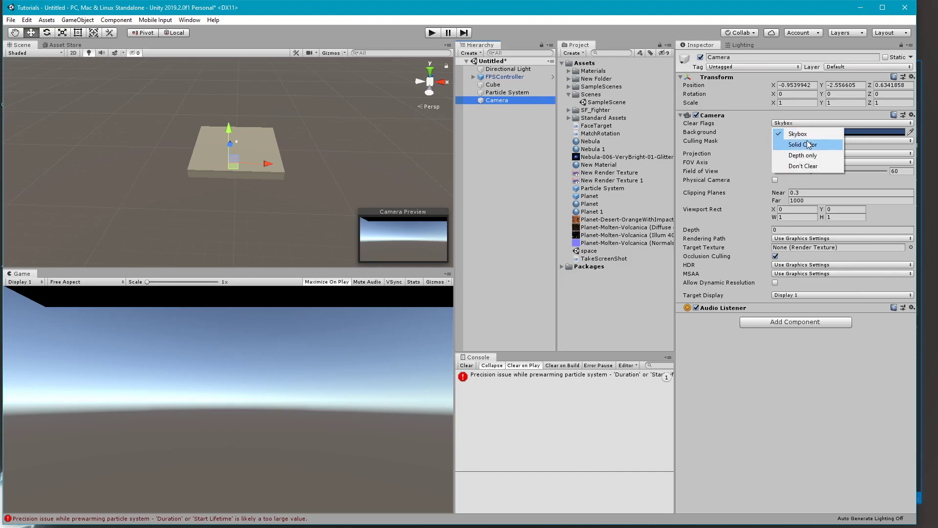
pyautogui.click(804, 140)
pyautogui.click(804, 132)
pyautogui.moveTo(796, 281); pyautogui.dragTo(767, 344)
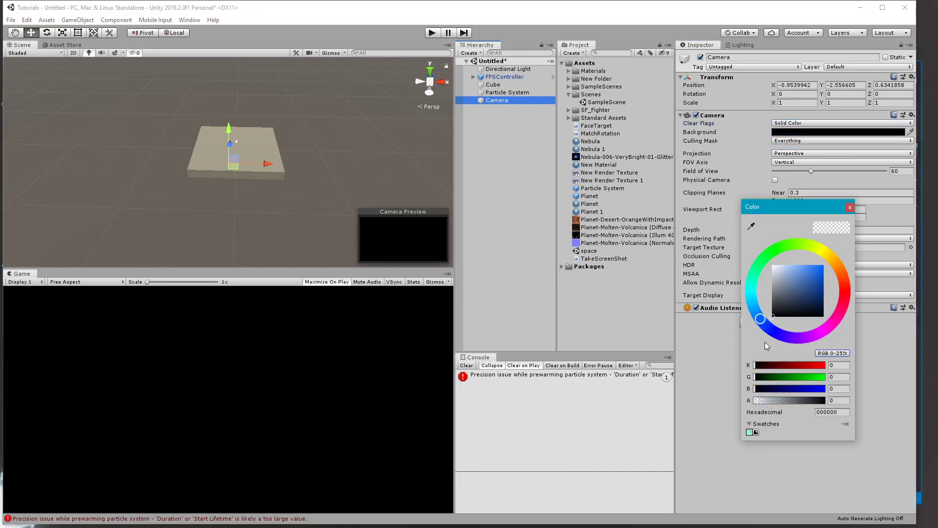
pyautogui.click(850, 207)
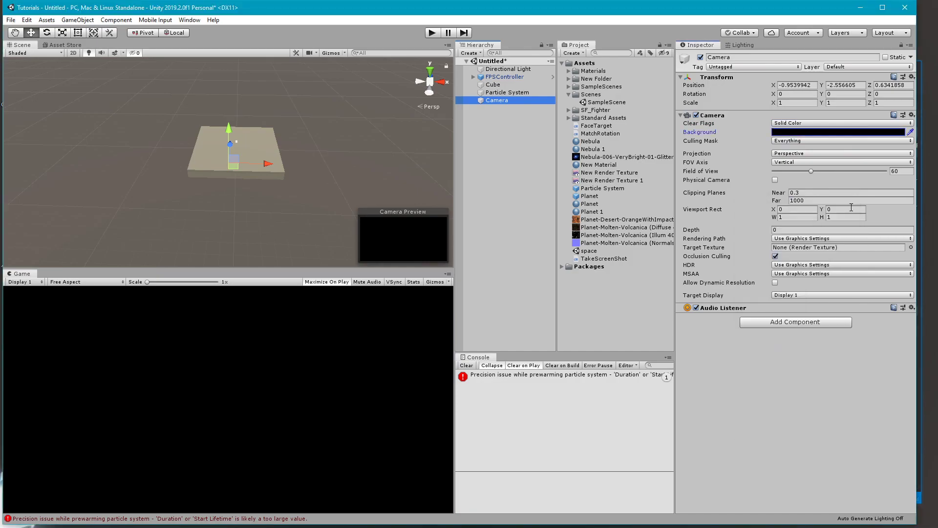
# Set the new Camera's Depth to -1.
pyautogui.click(792, 229)
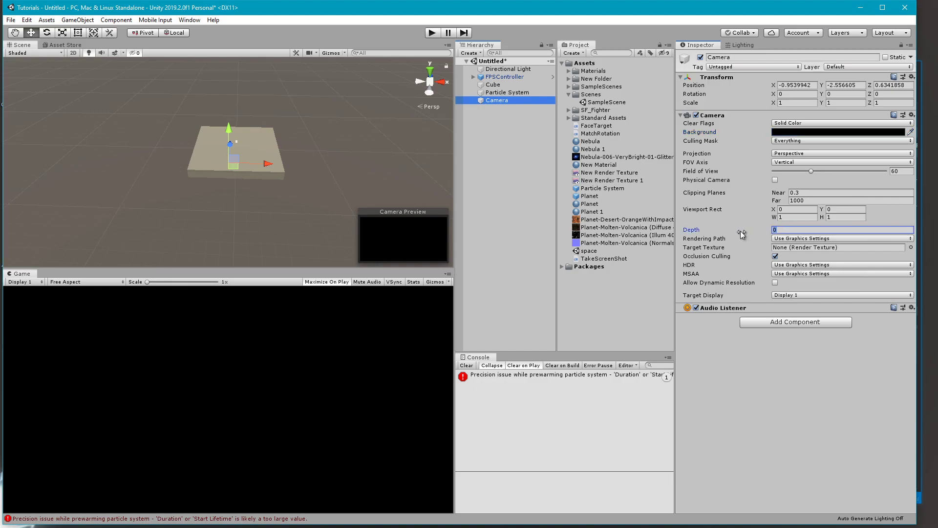
pyautogui.write('-1')
pyautogui.click(759, 362)
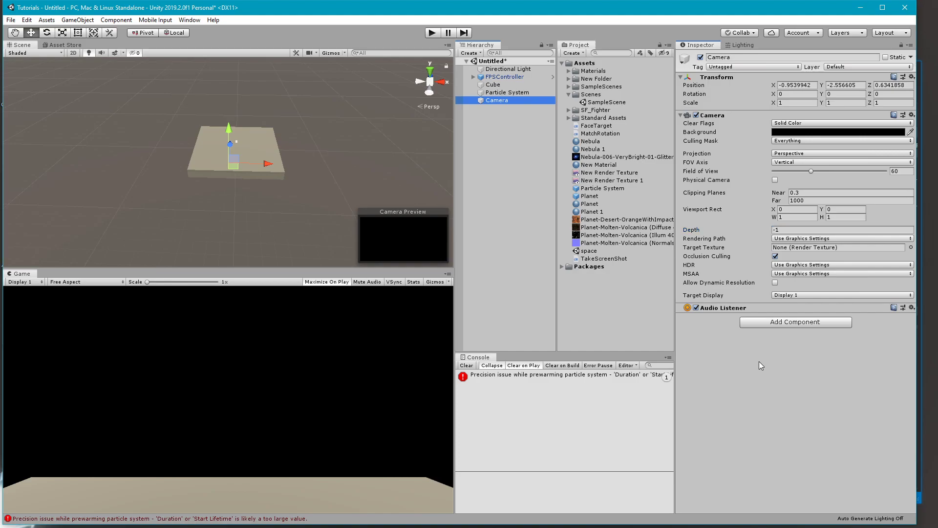
# Check the user layer names in the project and assign the new Camera to layer 31, Background.
pyautogui.click(738, 90)
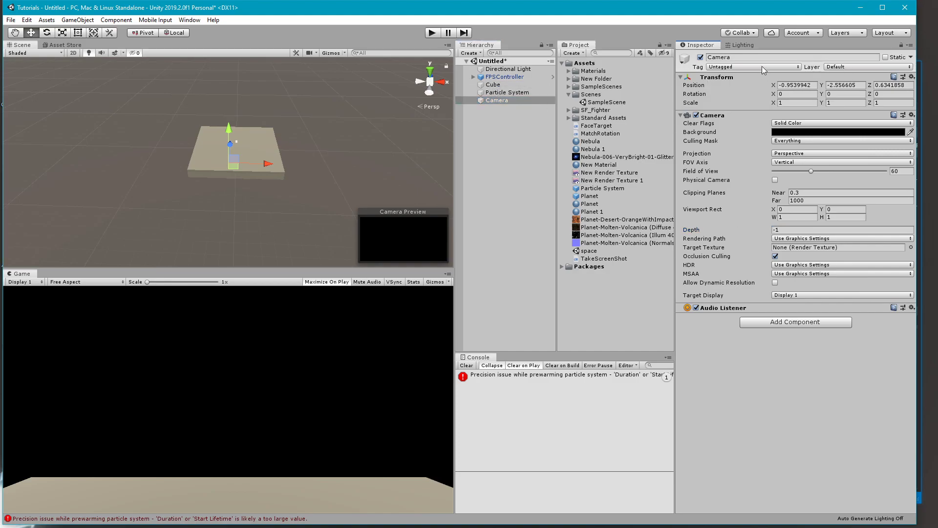
pyautogui.click(846, 68)
pyautogui.click(862, 142)
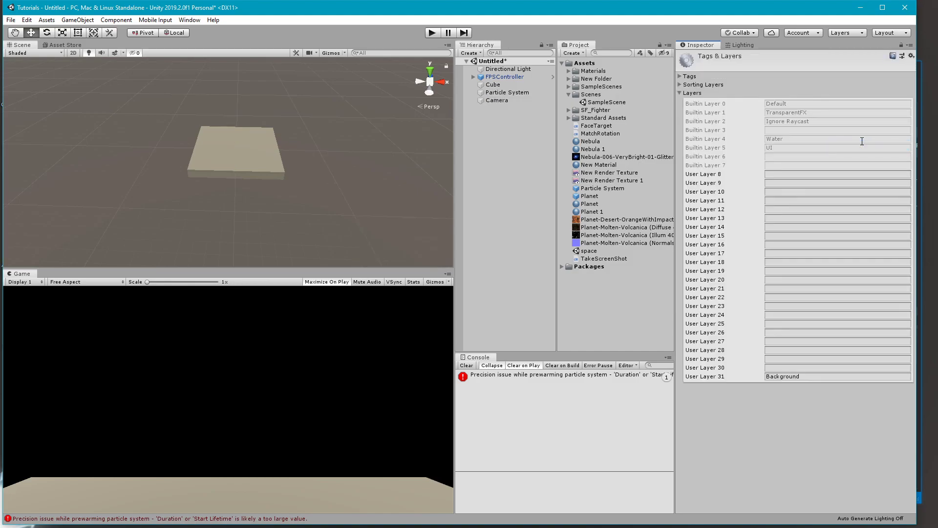
pyautogui.click(812, 375)
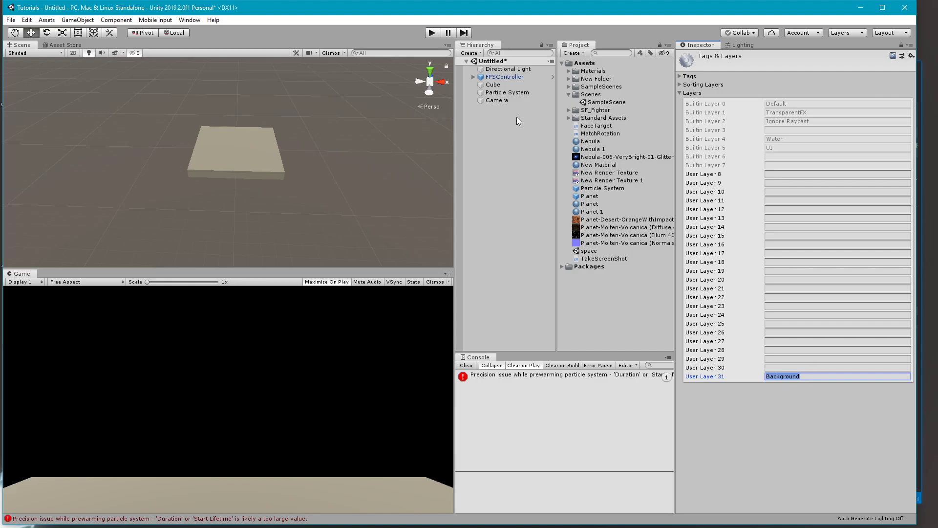
pyautogui.click(507, 100)
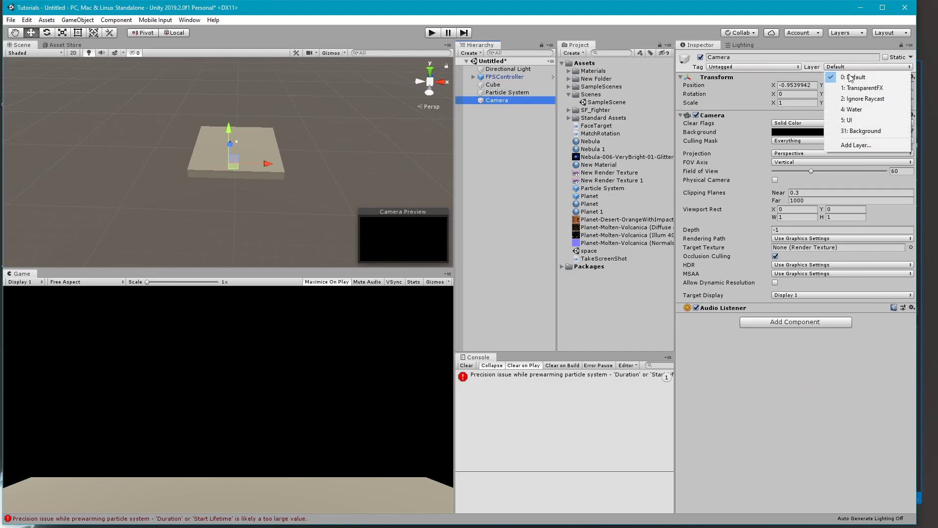
pyautogui.click(859, 131)
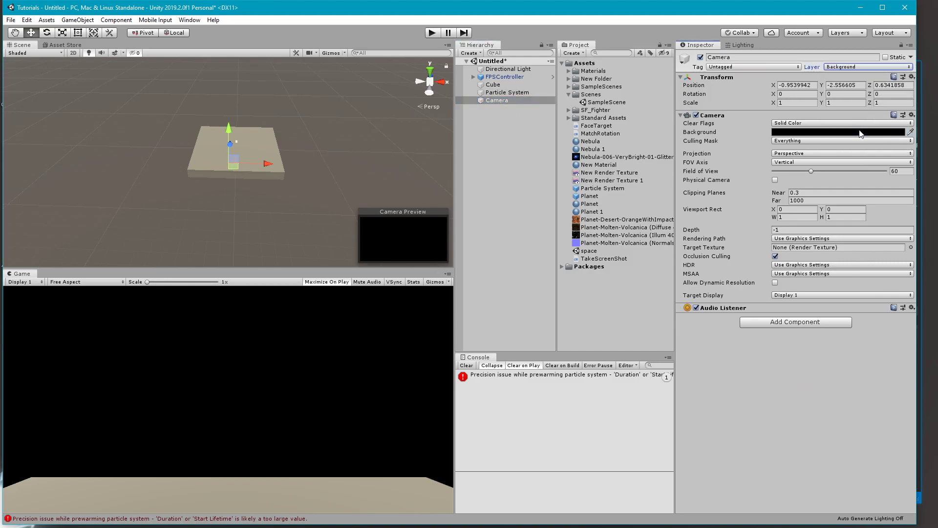
pyautogui.click(839, 67)
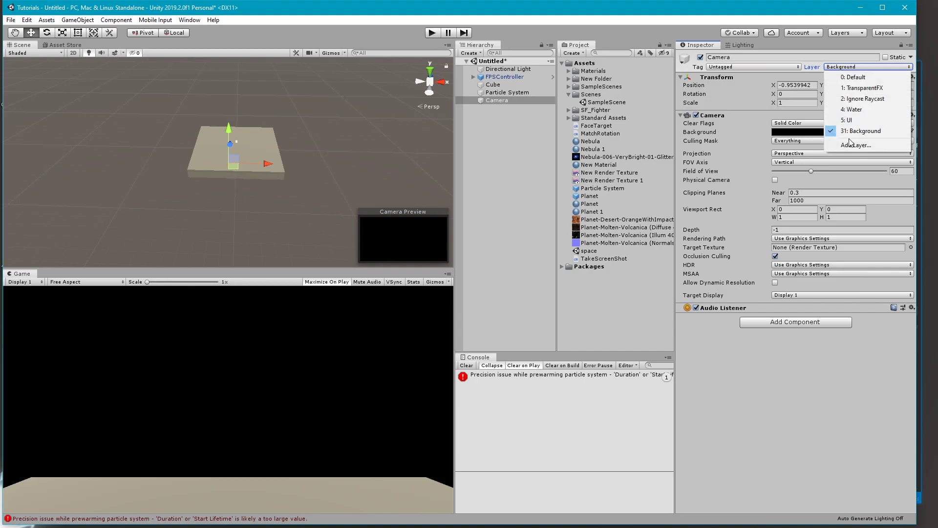
pyautogui.click(785, 368)
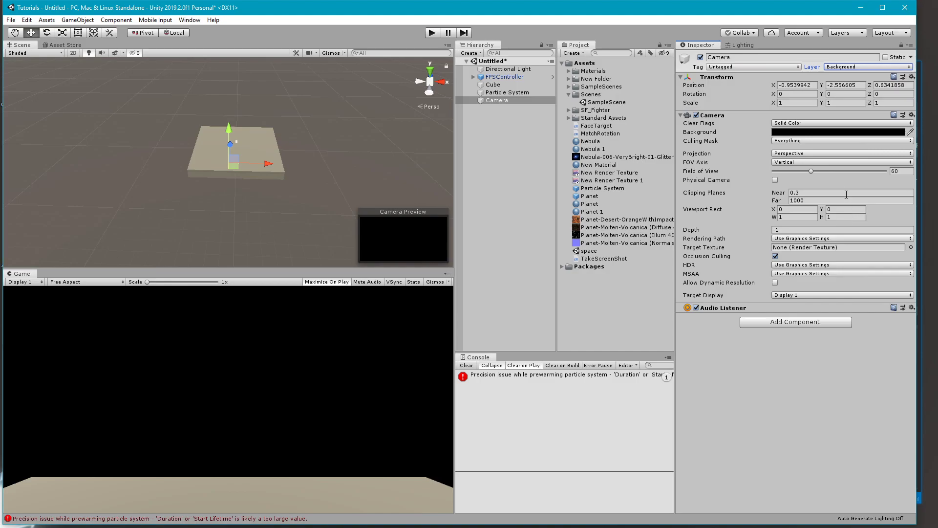
# Rename the new Camera as BackgroundCamera.
pyautogui.click(509, 100)
pyautogui.click(505, 99)
pyautogui.write('Backgroun')
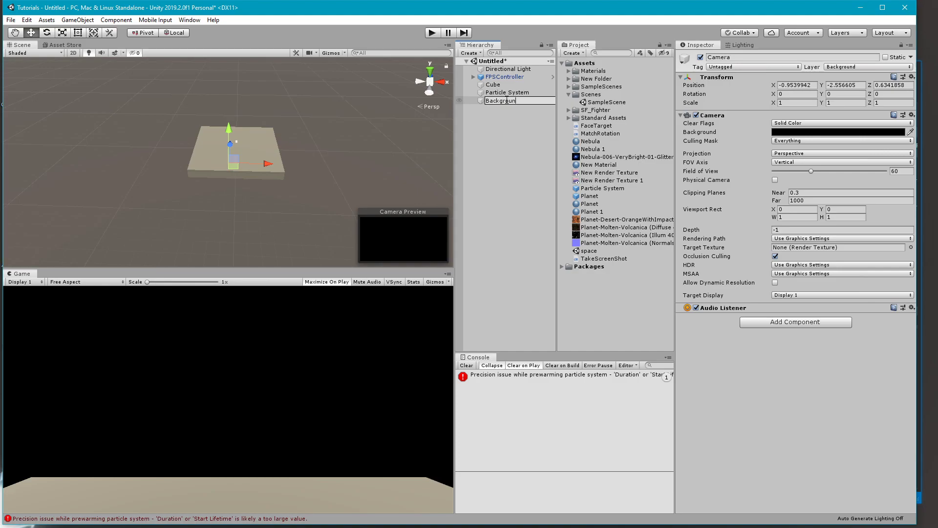
pyautogui.write('dCamera')
pyautogui.press('Return')
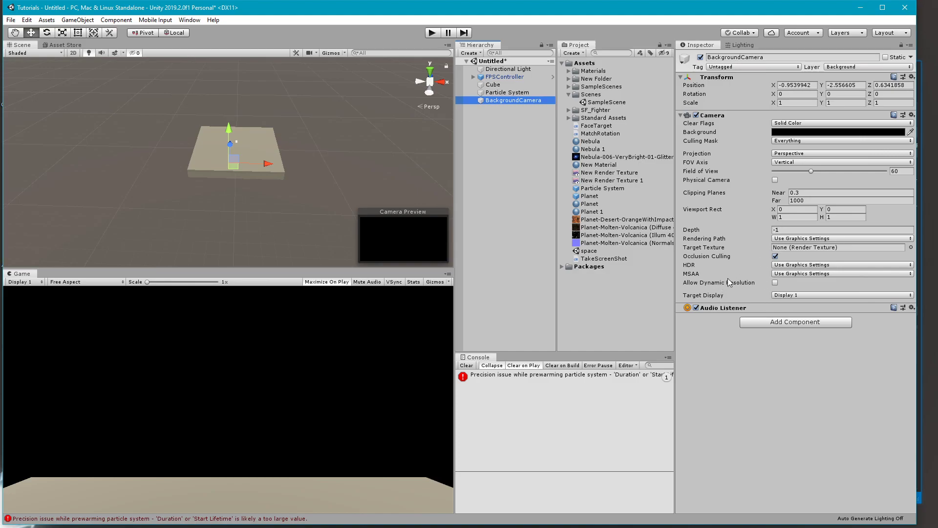
# Disable the Audio Listener on BackgroundCamera and remove that component.
pyautogui.click(696, 308)
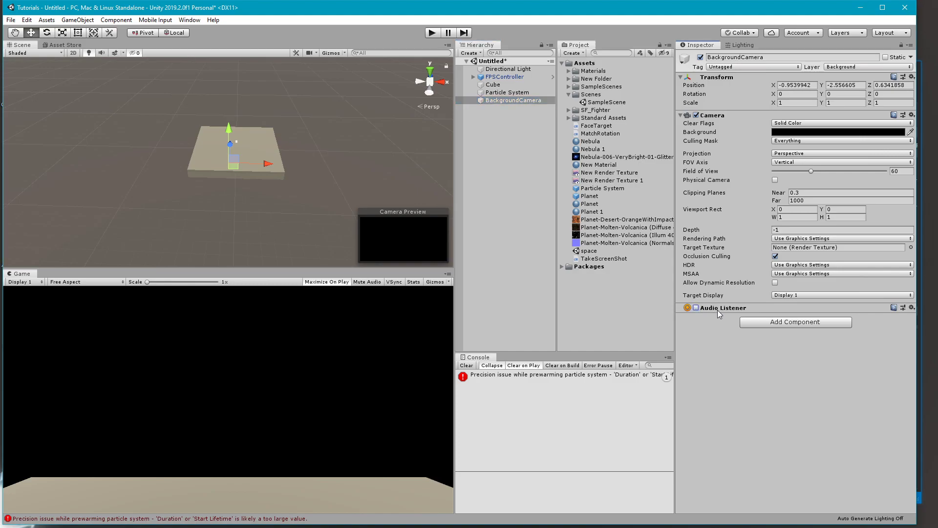
pyautogui.rightClick(718, 310)
pyautogui.click(755, 348)
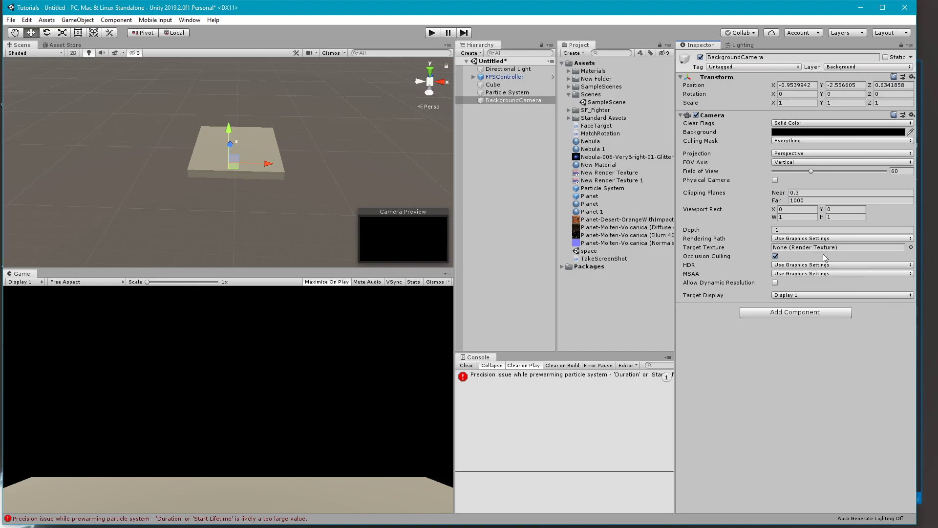
# Restrict BackgroundCamera's Culling Mask to the Background layer by clearing it to Nothing and enabling only Background.
pyautogui.click(787, 140)
pyautogui.click(796, 152)
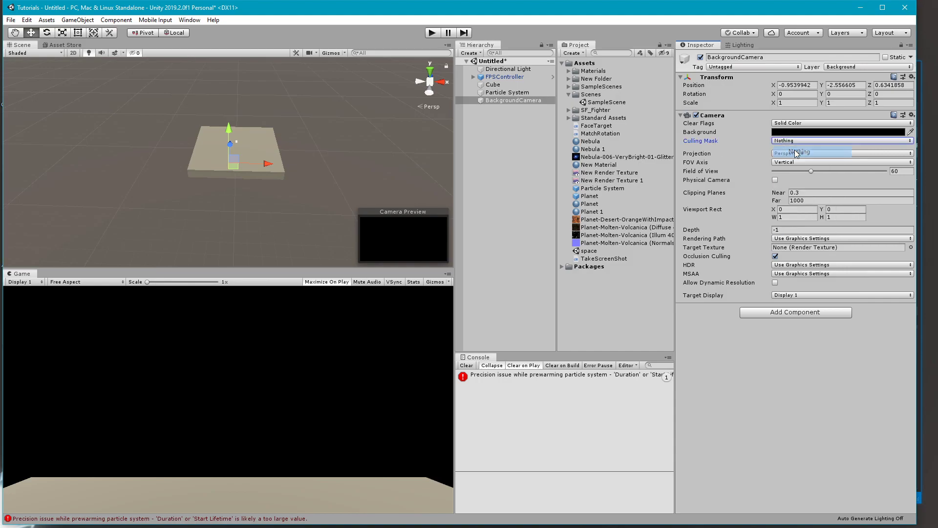
pyautogui.click(794, 141)
pyautogui.click(805, 227)
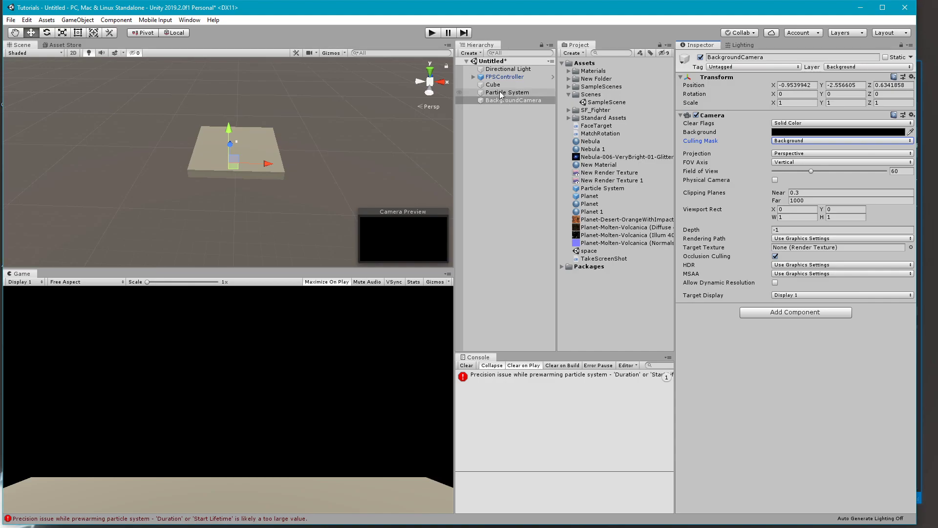
# Set the Clear Flags of the FirstPersonCharacter camera inside FPSController to Depth only.
pyautogui.click(497, 76)
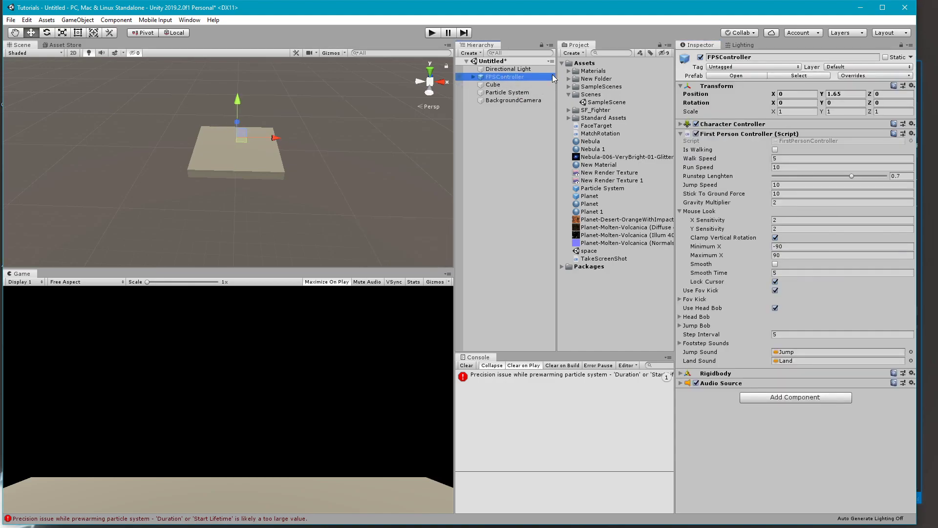
pyautogui.click(680, 133)
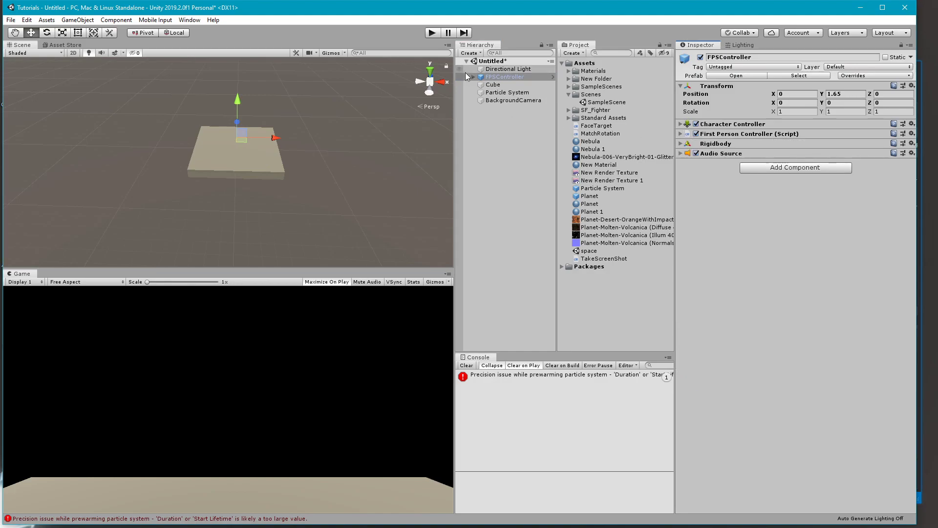
pyautogui.click(472, 76)
pyautogui.click(512, 85)
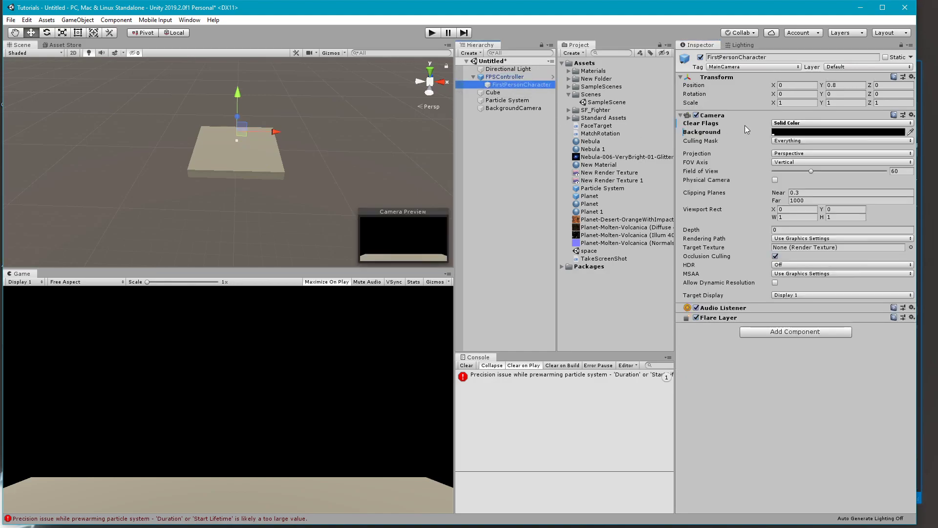
pyautogui.click(807, 124)
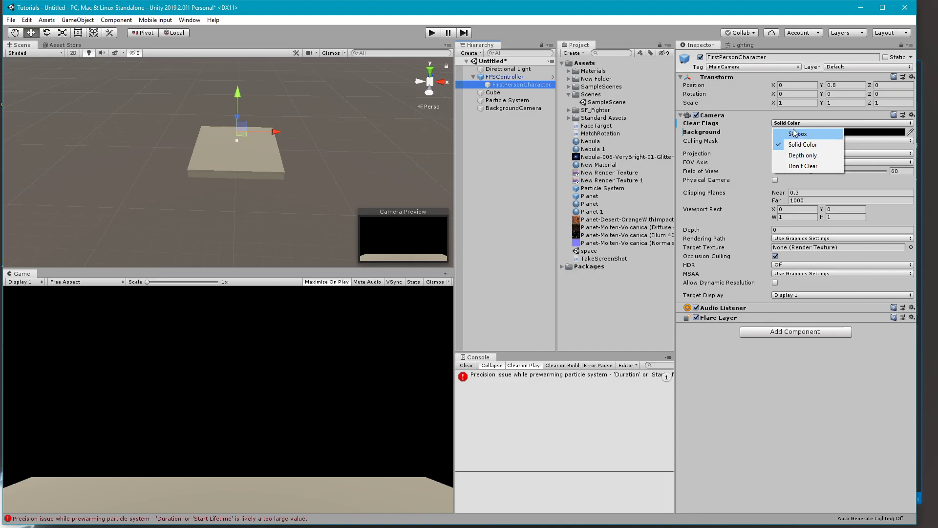
pyautogui.click(807, 156)
# Exclude the Background layer from the FirstPersonCharacter camera's Culling Mask and check the layers still enabled.
pyautogui.click(784, 132)
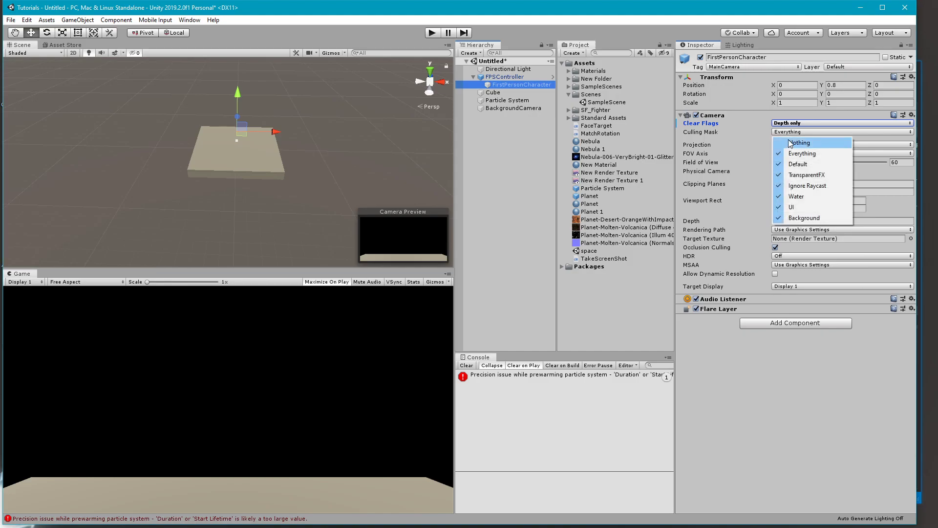
pyautogui.click(785, 219)
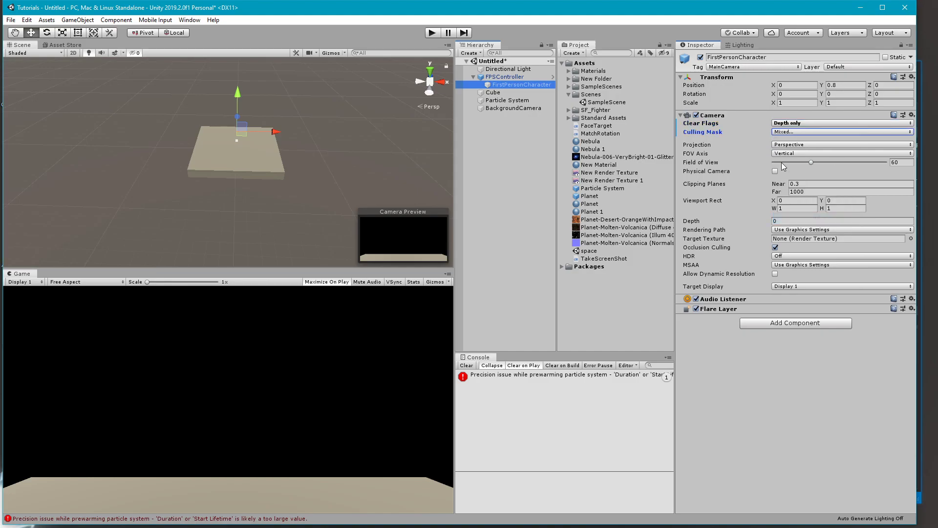
pyautogui.click(782, 132)
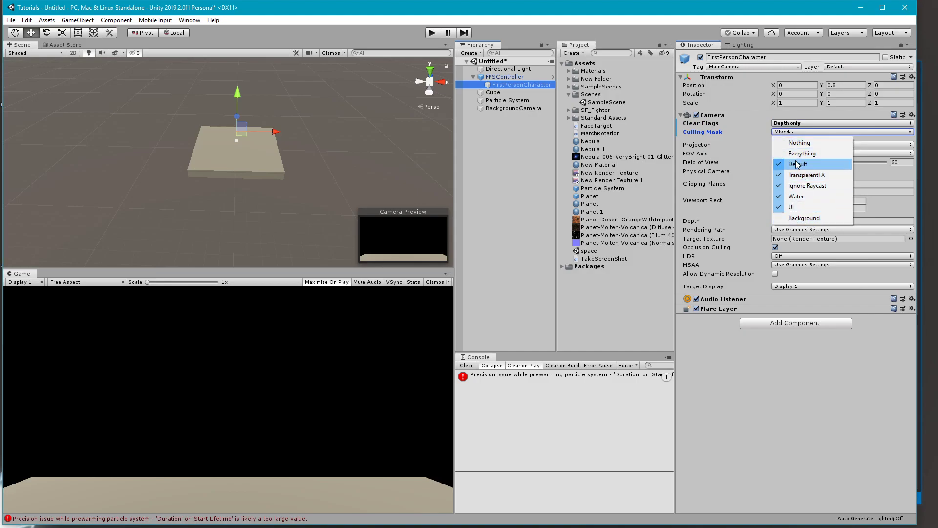
pyautogui.click(770, 372)
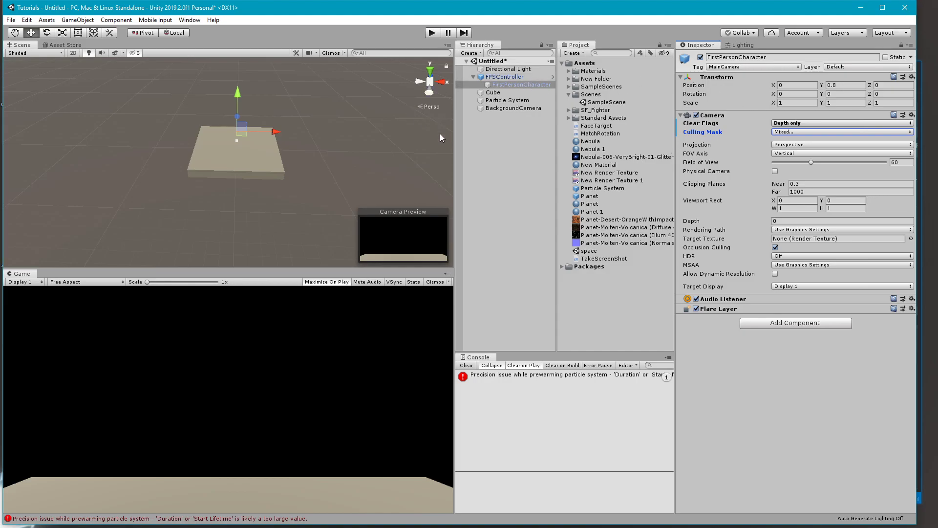
# Assign the scene's Particle System to layer 31, Background.
pyautogui.click(492, 100)
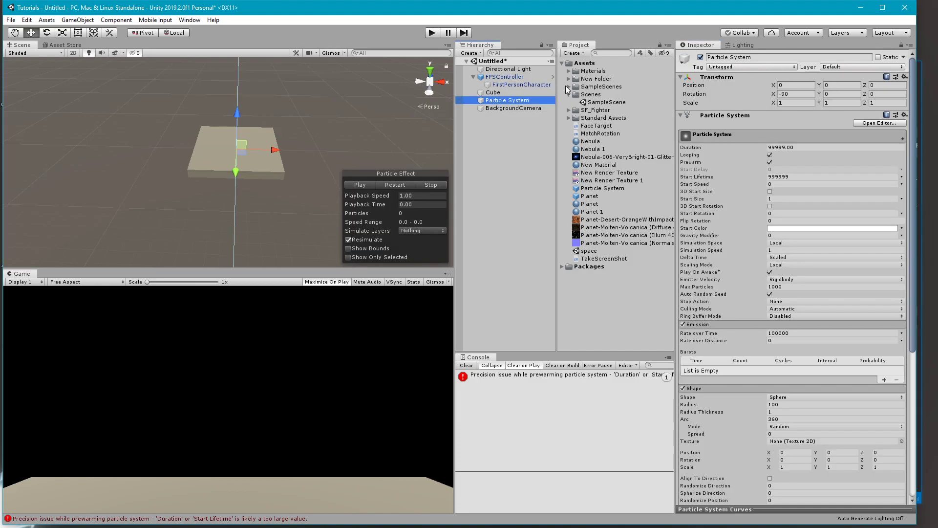
pyautogui.click(834, 67)
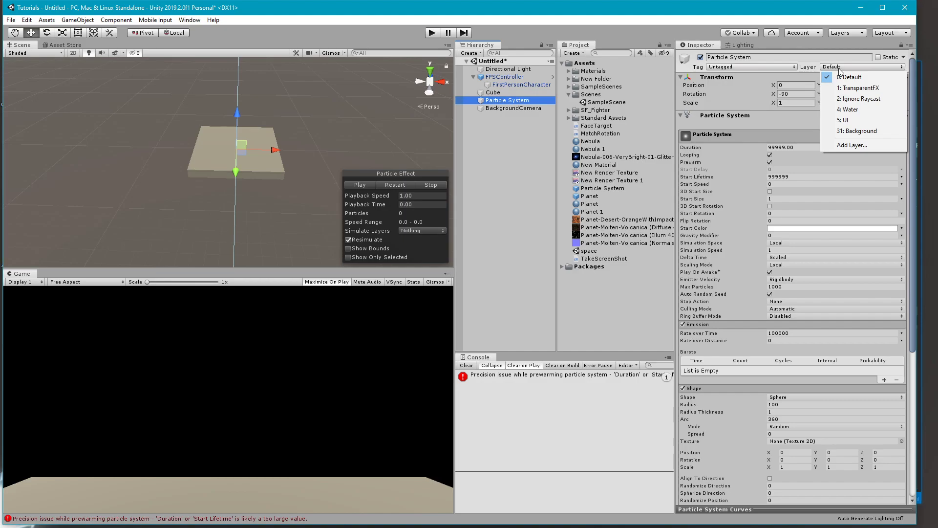
pyautogui.click(860, 128)
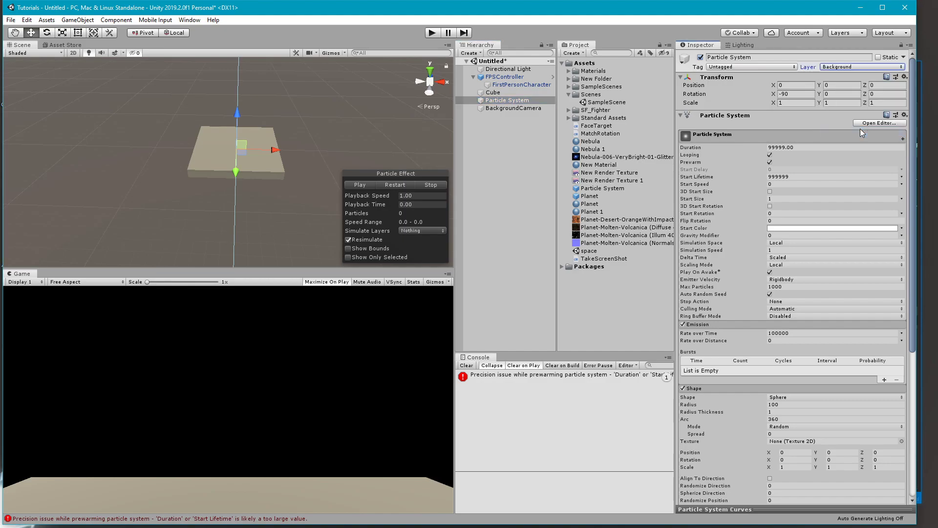
pyautogui.click(504, 139)
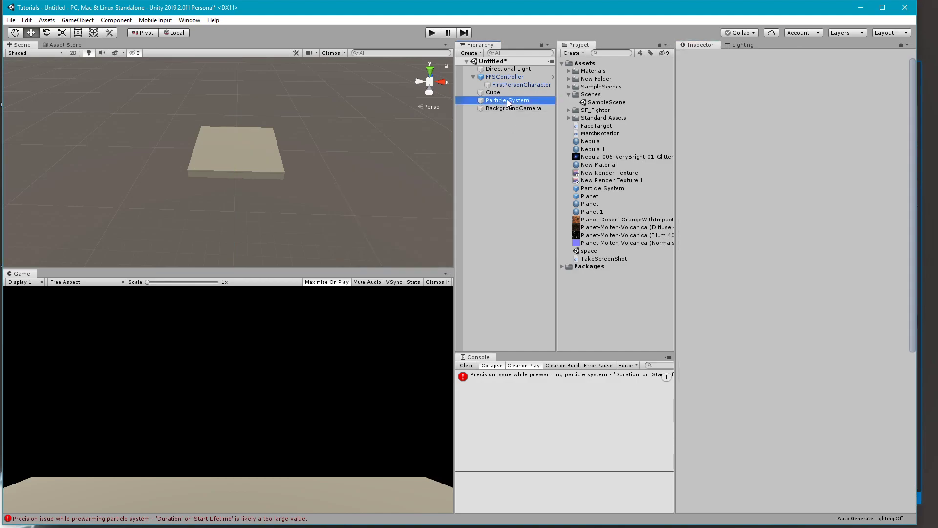
# Preview the Particle System's star field in the scene and stop the preview.
pyautogui.click(508, 101)
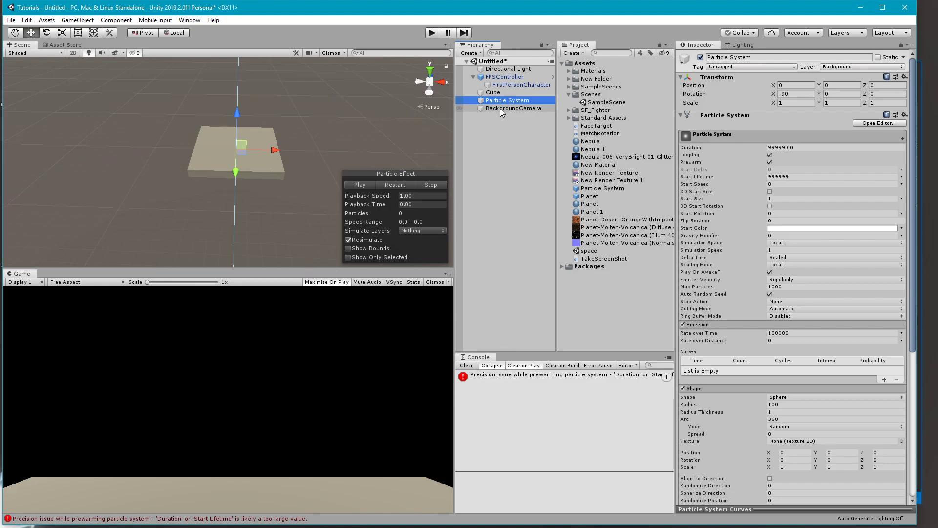
pyautogui.click(363, 185)
pyautogui.click(366, 186)
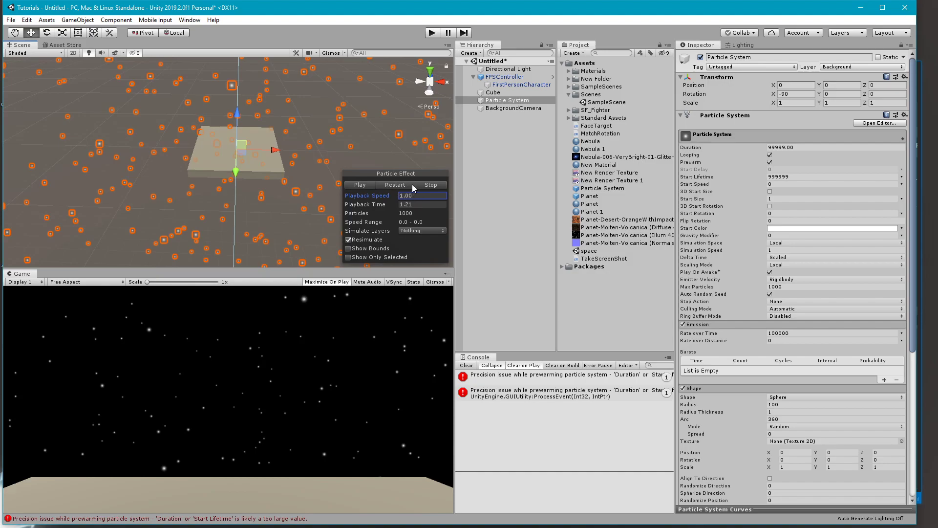
pyautogui.click(430, 188)
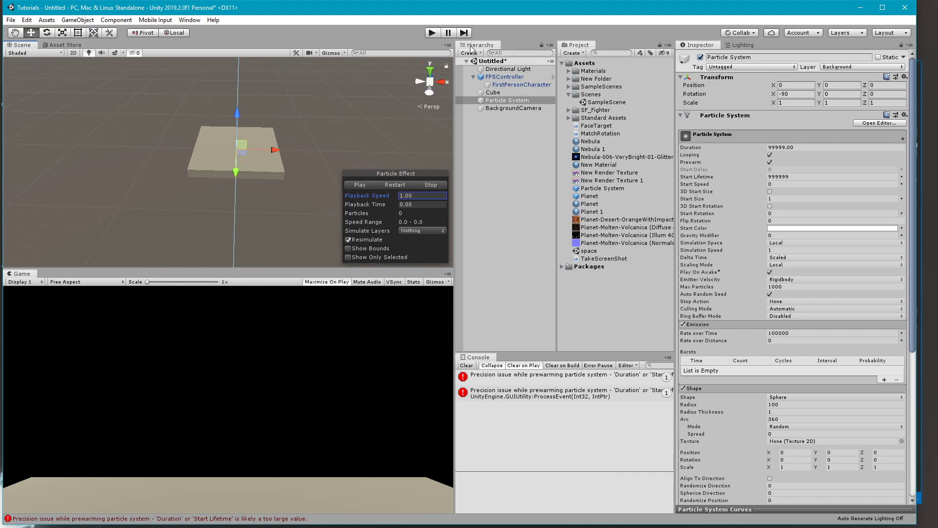
# Run the scene in Play mode, walk forward across the floor to check the stars stay fixed, and stop it.
pyautogui.click(432, 32)
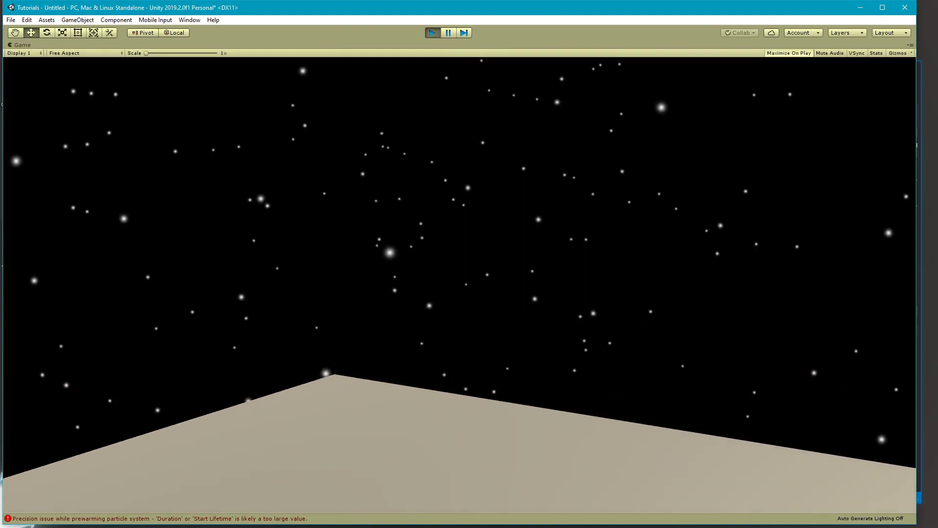
pyautogui.press('w')
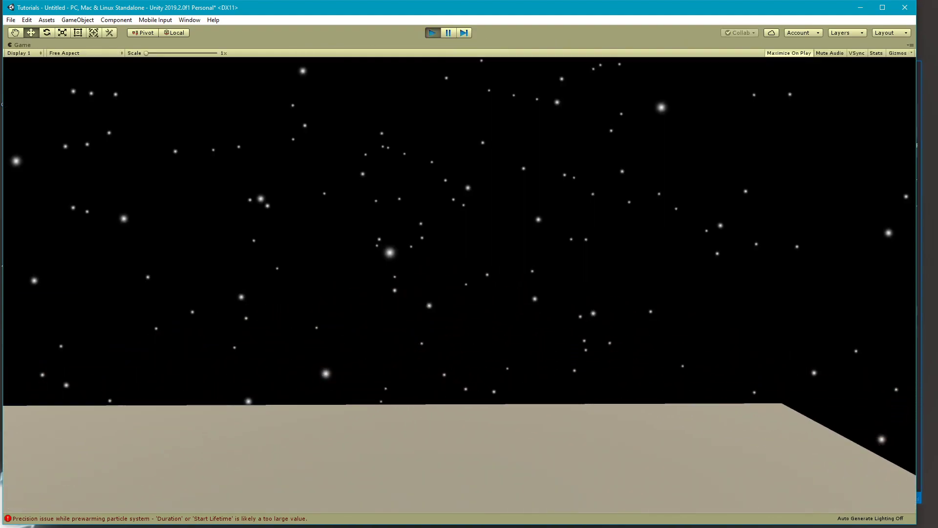
pyautogui.press('w')
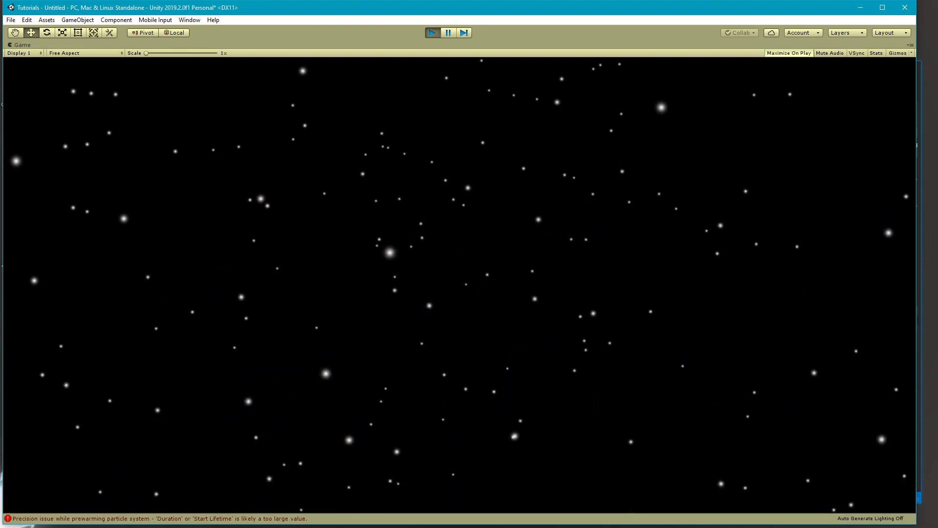
pyautogui.press('Escape')
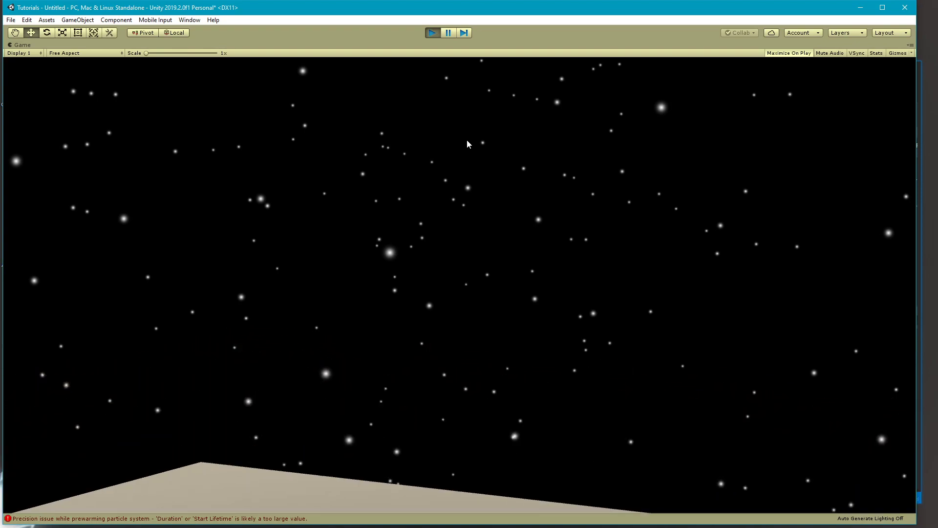
pyautogui.click(432, 33)
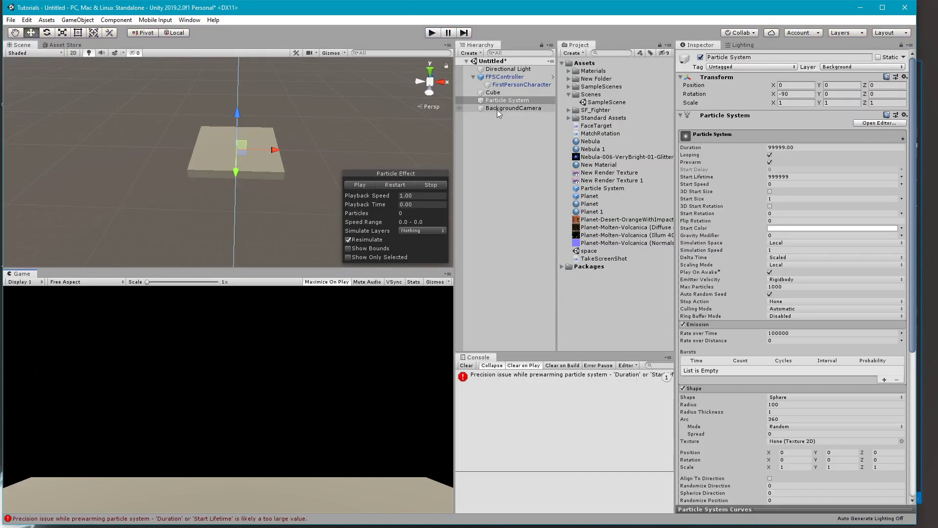
pyautogui.click(471, 53)
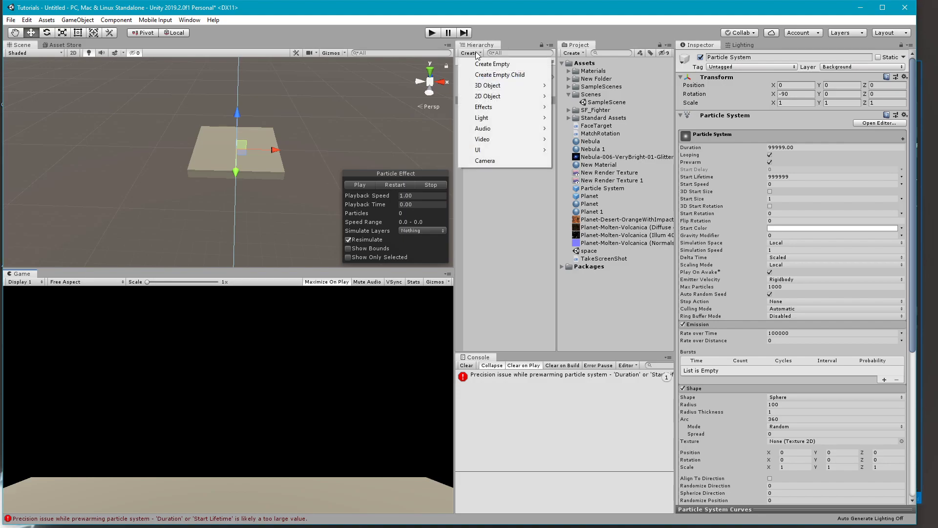
pyautogui.moveTo(494, 86)
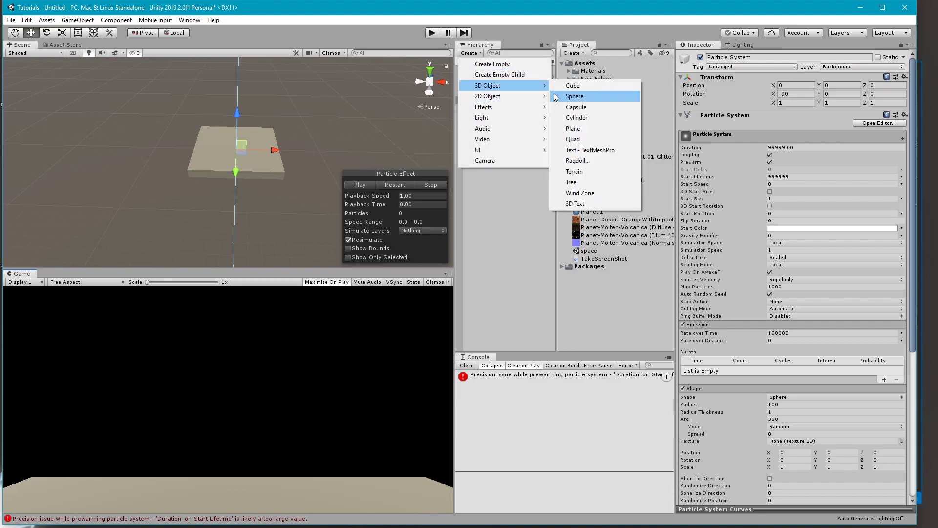
pyautogui.click(257, 129)
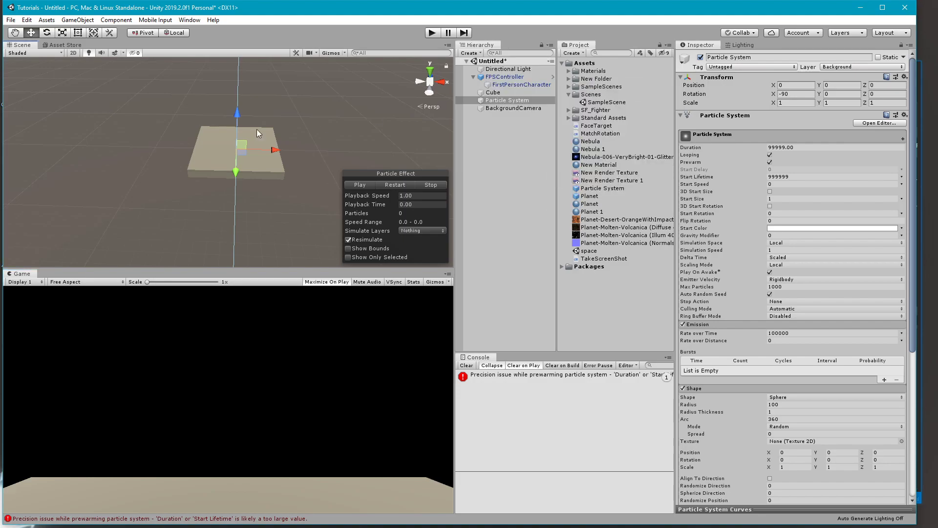
# Add a second cube and move it above the floor's edge, to about X -3.98 and Y 1.49.
pyautogui.click(470, 52)
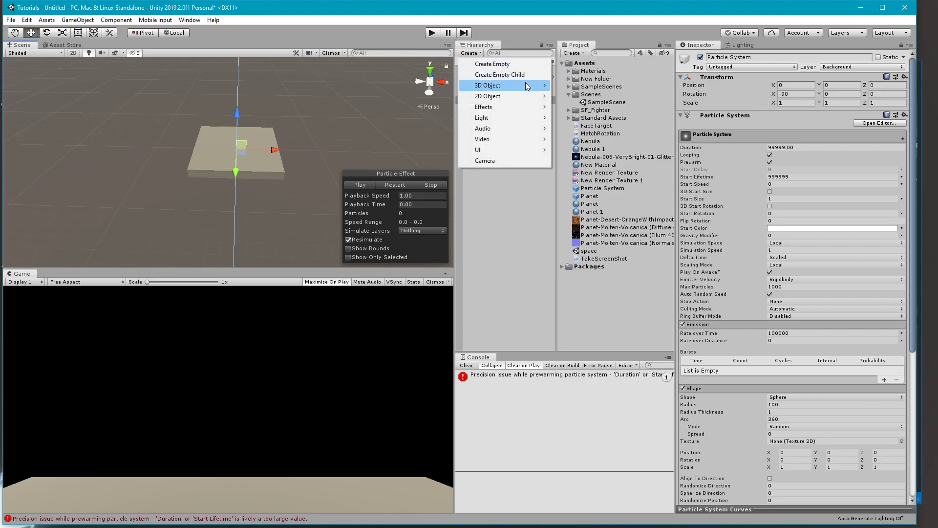
pyautogui.moveTo(525, 84)
pyautogui.click(574, 85)
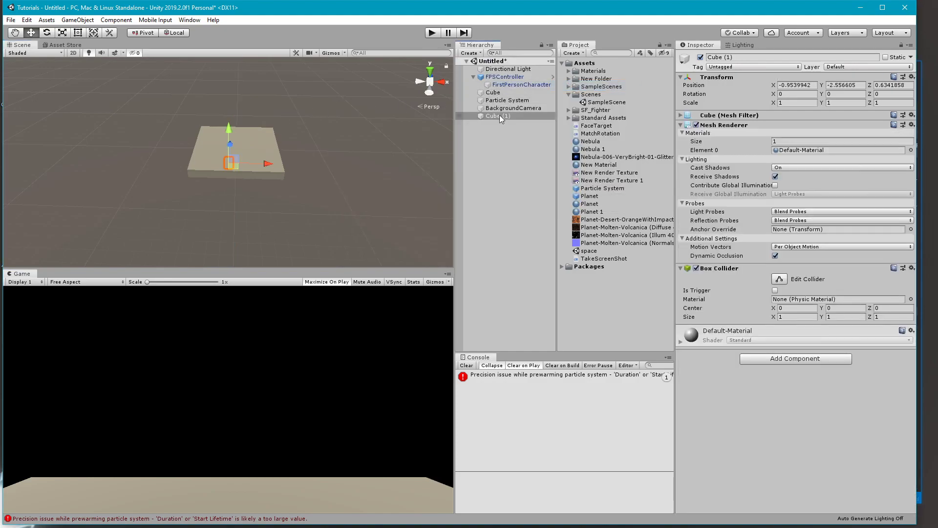
pyautogui.moveTo(228, 125); pyautogui.dragTo(236, 100)
pyautogui.moveTo(270, 134); pyautogui.dragTo(248, 129)
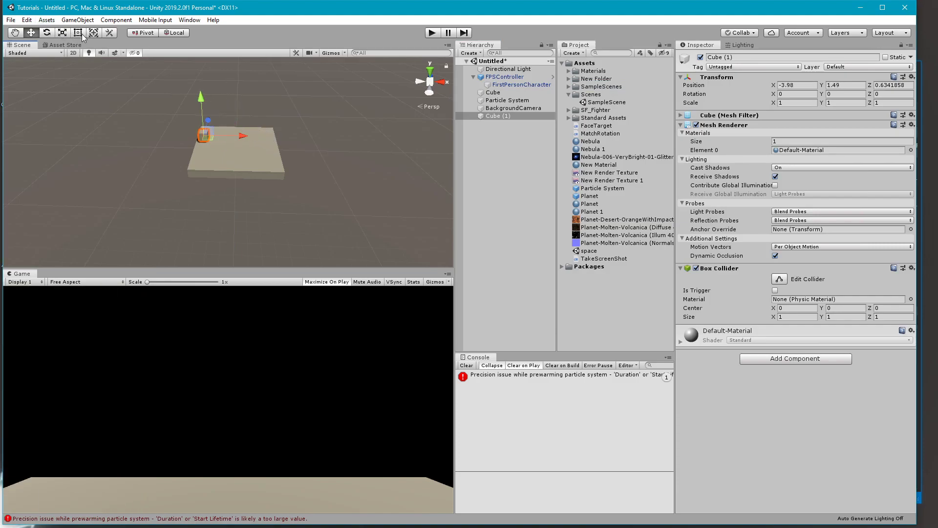
# Shape the second cube into a wall, scaled about 7.77 in Z and 3.49 in Y, at about Z -0.86.
pyautogui.click(64, 34)
pyautogui.moveTo(216, 116); pyautogui.dragTo(230, 76)
pyautogui.click(31, 32)
pyautogui.moveTo(207, 120); pyautogui.dragTo(206, 126)
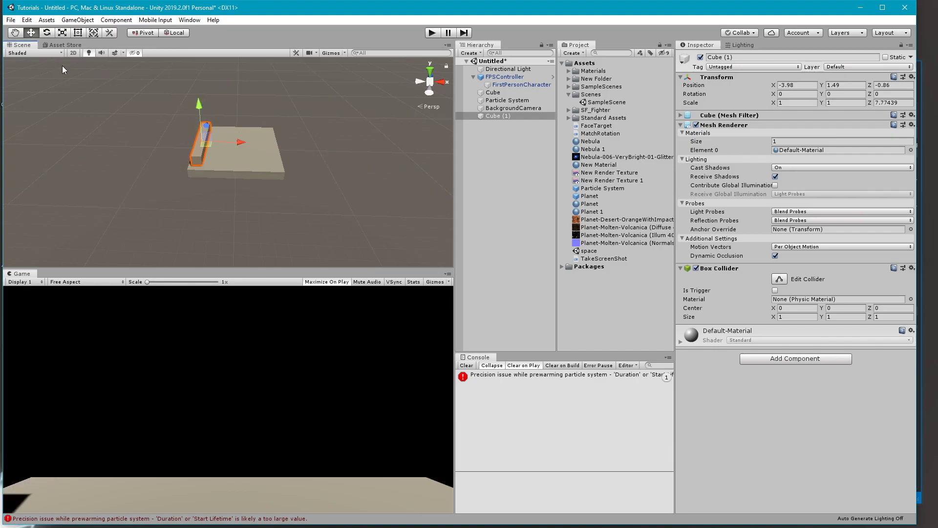
pyautogui.click(63, 32)
pyautogui.moveTo(199, 102); pyautogui.dragTo(177, 19)
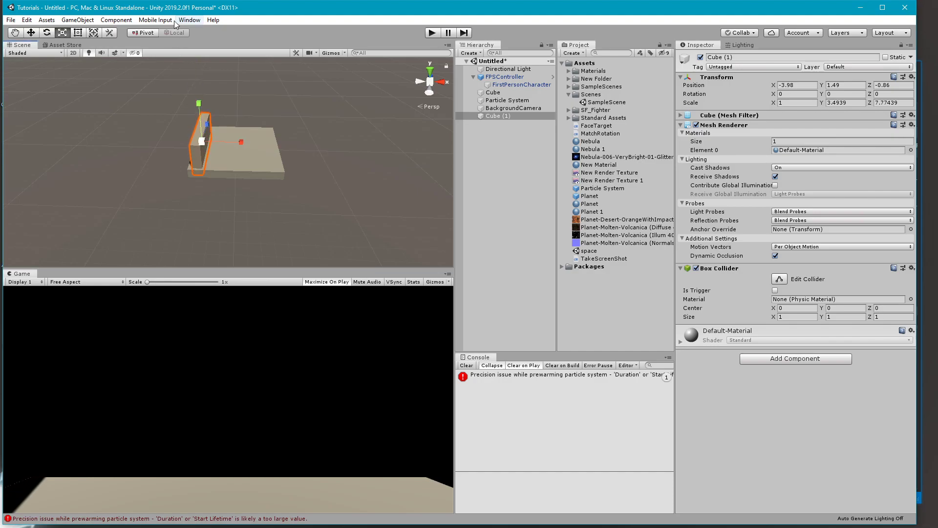
# Test the scene with the new wall against the star background in Play mode and stop it.
pyautogui.click(292, 132)
pyautogui.click(432, 33)
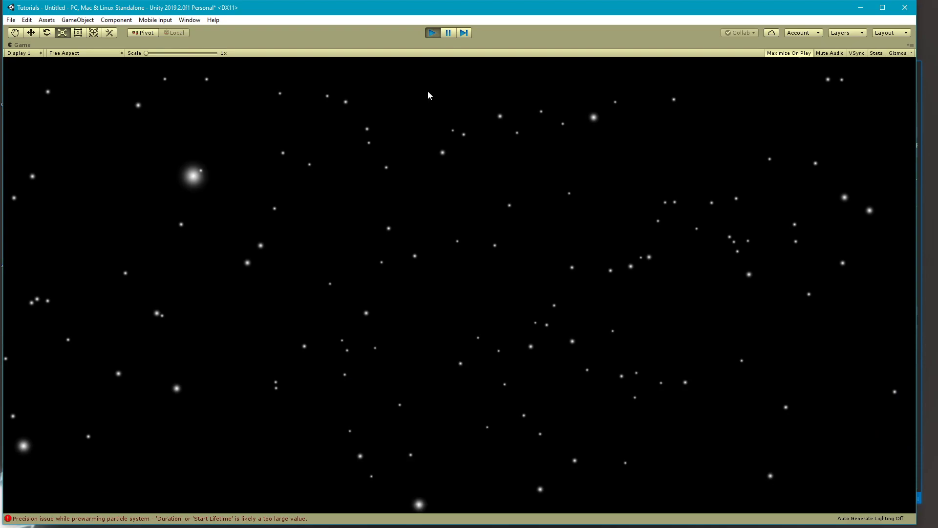
pyautogui.click(430, 34)
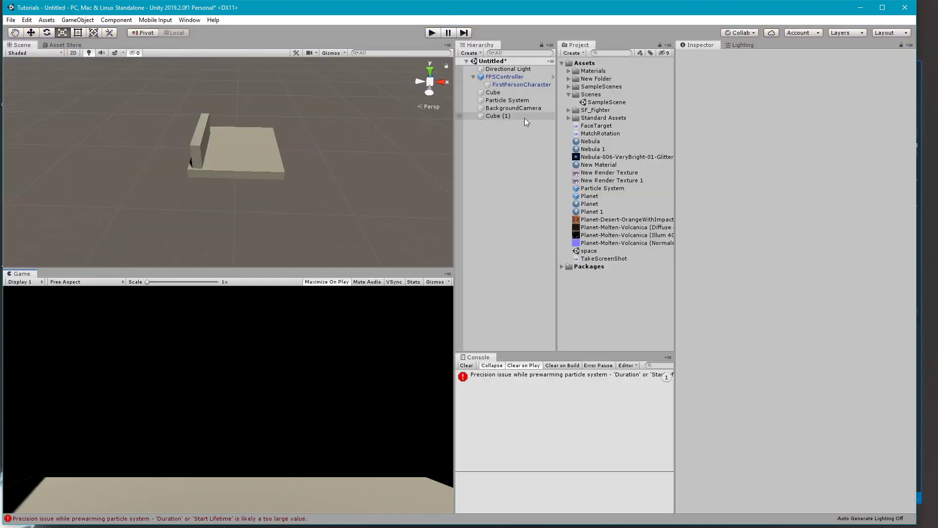
# Add a sphere to the scene and move it beyond and above the floor, to about X 11.54 and Y 4.37.
pyautogui.click(471, 53)
pyautogui.moveTo(494, 85)
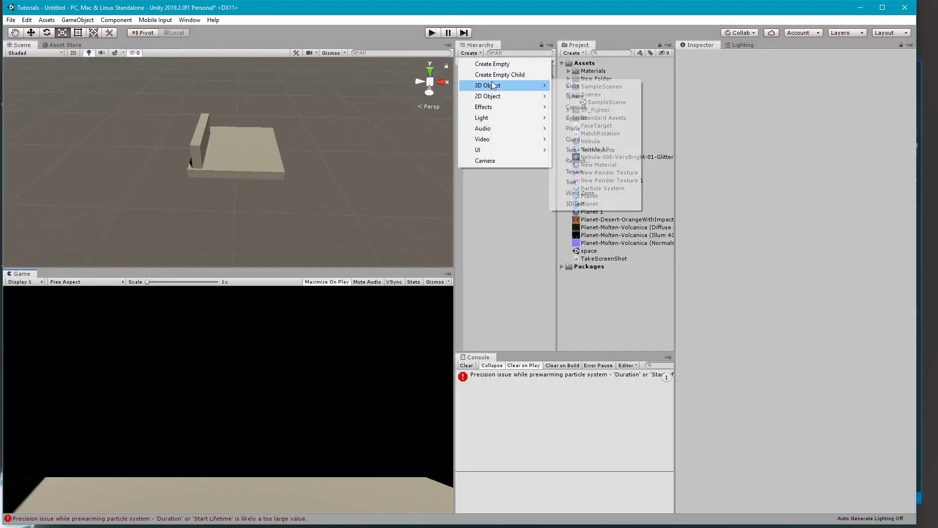
pyautogui.click(592, 96)
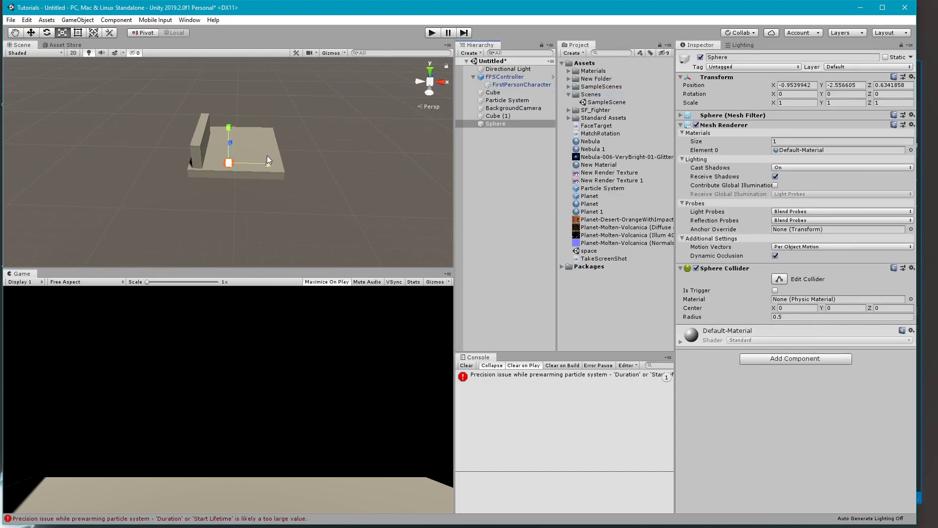
pyautogui.click(33, 33)
pyautogui.moveTo(267, 163); pyautogui.dragTo(365, 167)
pyautogui.moveTo(337, 133); pyautogui.dragTo(354, 78)
# Scale the sphere to 10 on X, Y and Z, and move it farther from the floor to about X 19.52.
pyautogui.click(798, 103)
pyautogui.write('0')
pyautogui.click(851, 102)
pyautogui.write('10')
pyautogui.click(879, 103)
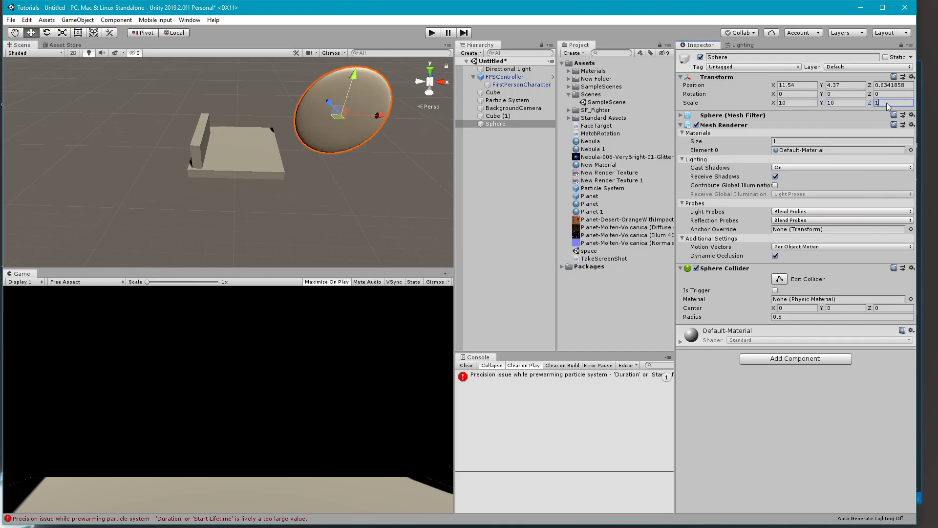
pyautogui.write('010')
pyautogui.moveTo(383, 115); pyautogui.dragTo(459, 122)
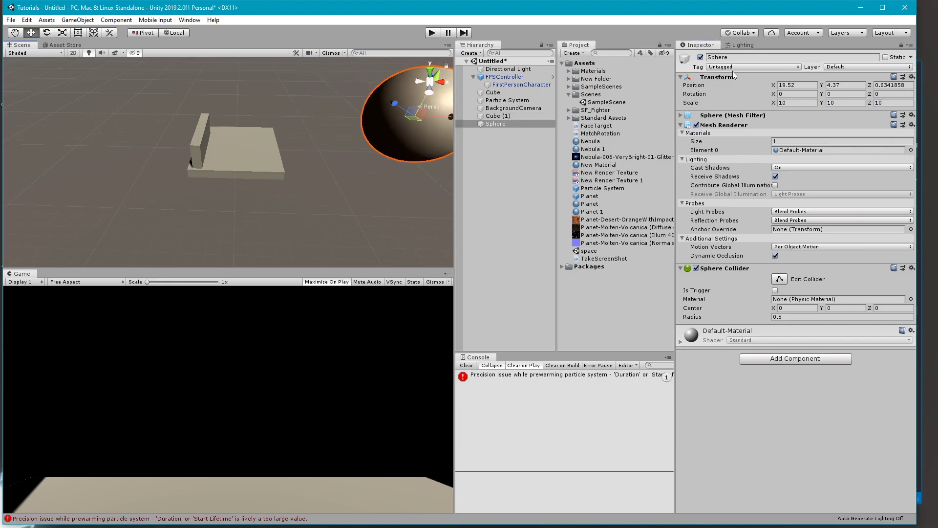
# Assign the sphere to the Background layer, test the scene in Play mode, and stop it.
pyautogui.click(868, 66)
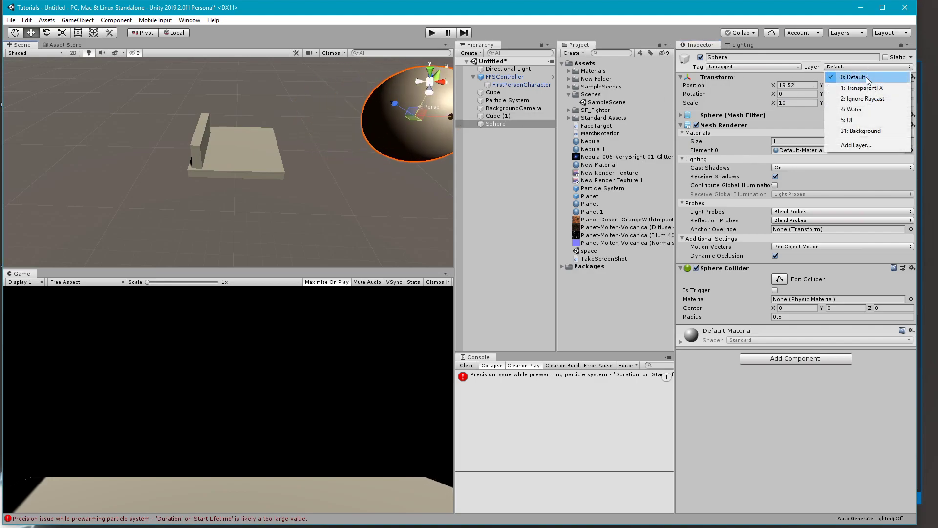
pyautogui.click(861, 131)
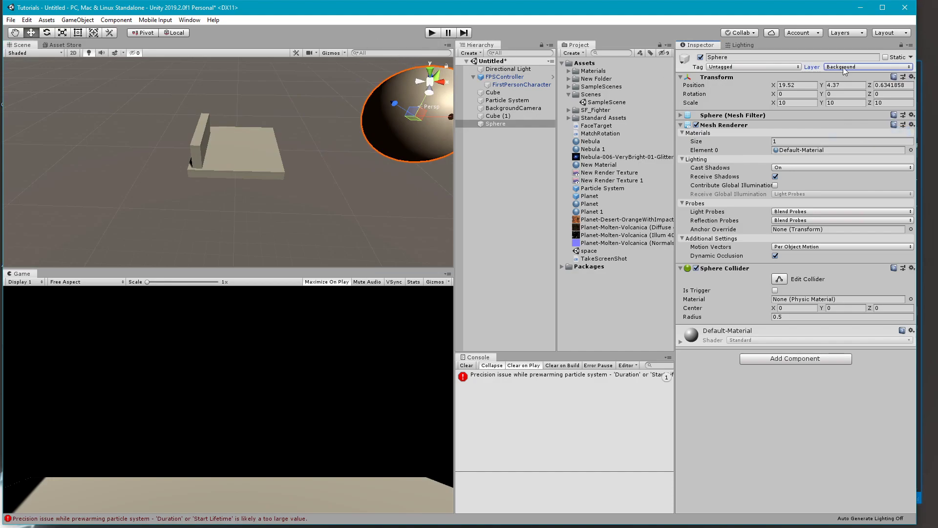
pyautogui.click(432, 33)
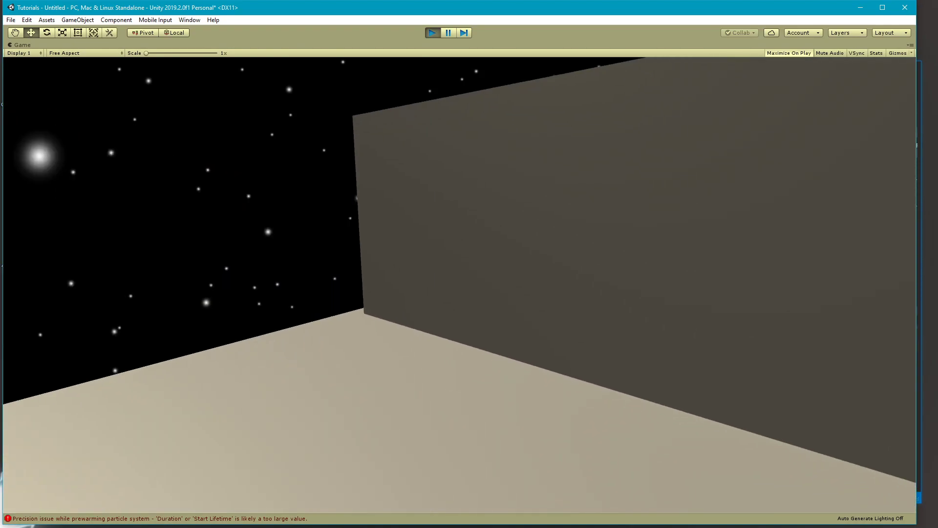
pyautogui.press('Escape')
pyautogui.click(432, 34)
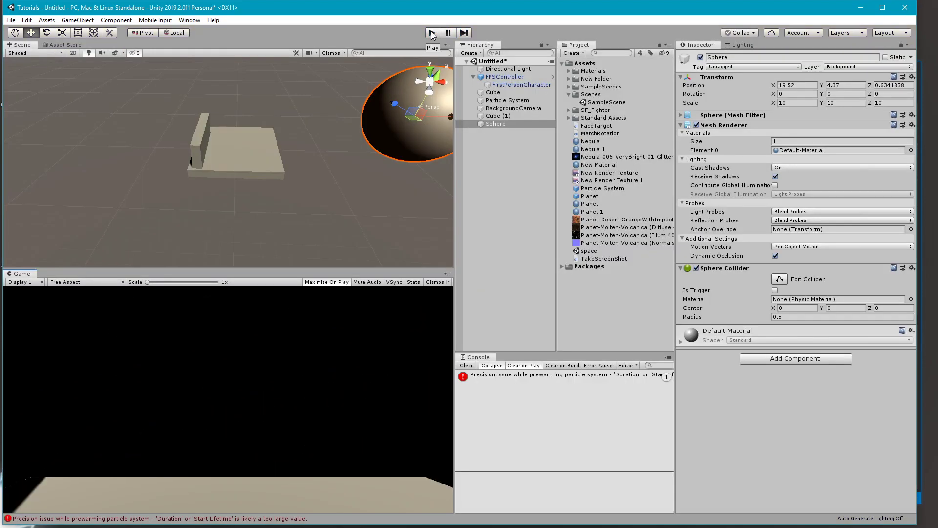
# Open the MatchRotation script in Visual Studio and look over its code.
pyautogui.click(524, 108)
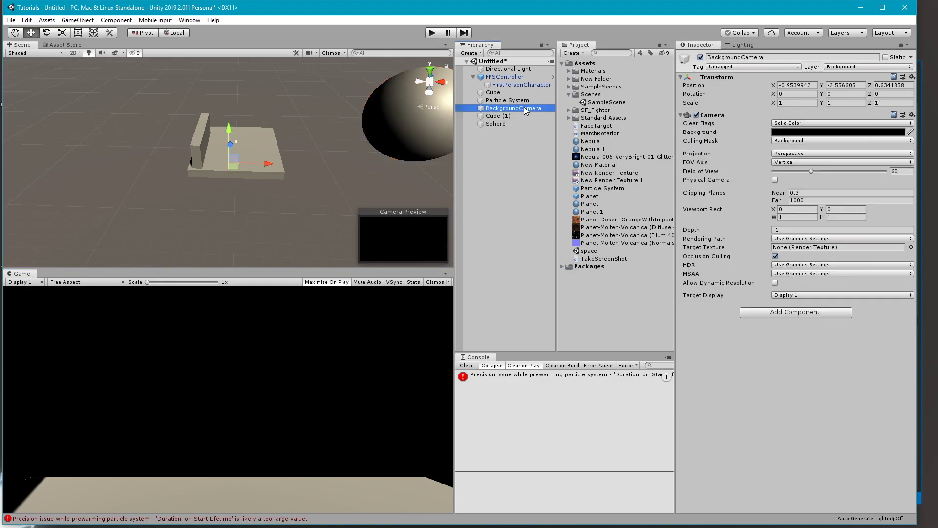
pyautogui.click(605, 135)
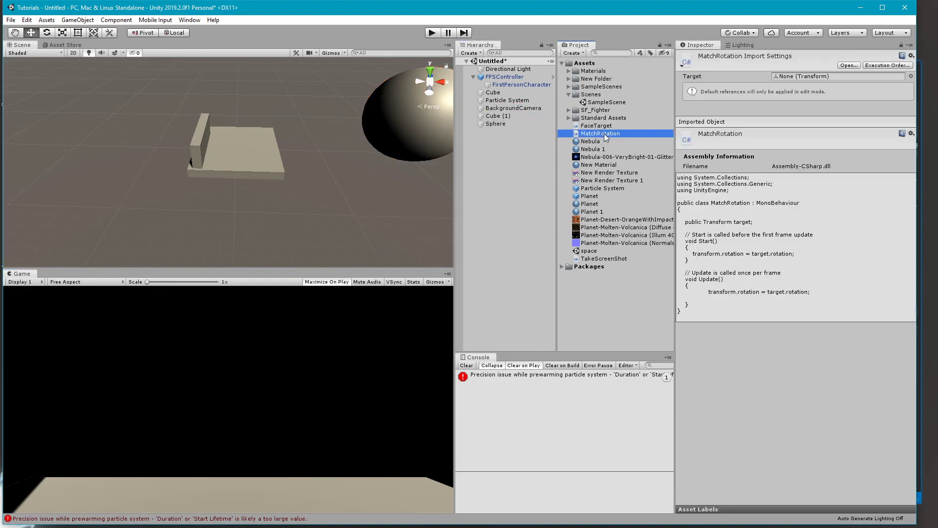
pyautogui.doubleClick(604, 133)
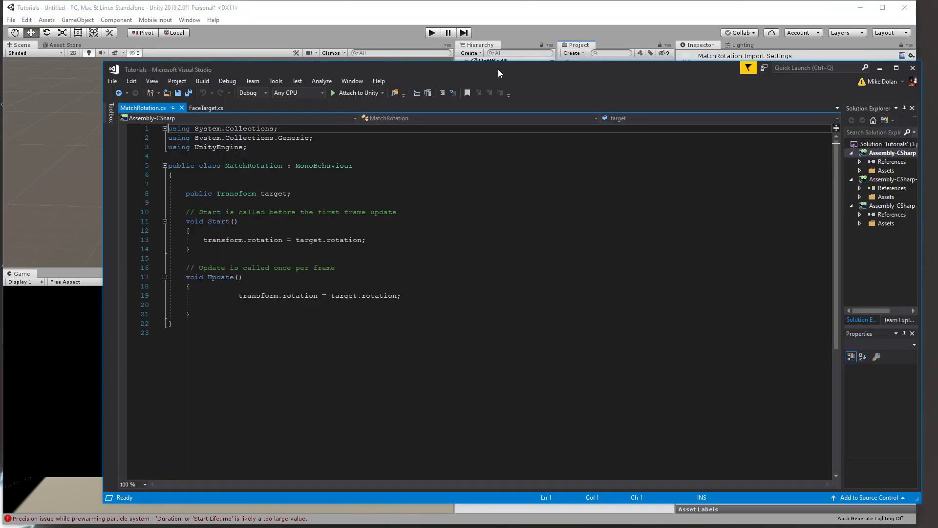
pyautogui.moveTo(498, 69); pyautogui.dragTo(427, 18)
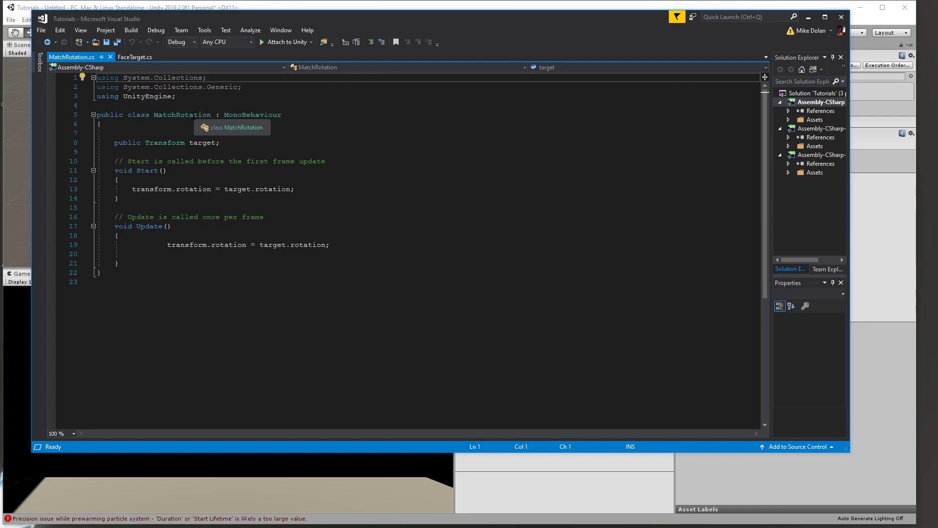
pyautogui.moveTo(585, 24); pyautogui.dragTo(581, 339)
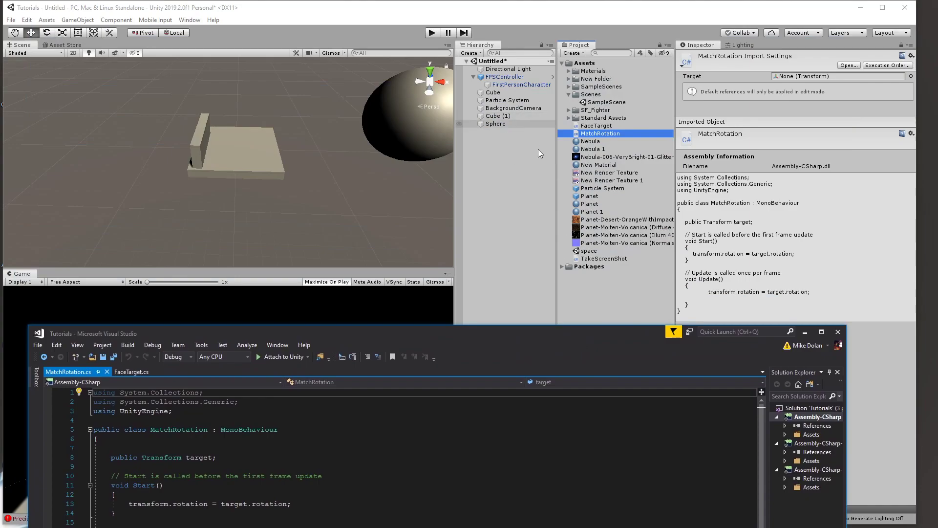
pyautogui.click(520, 108)
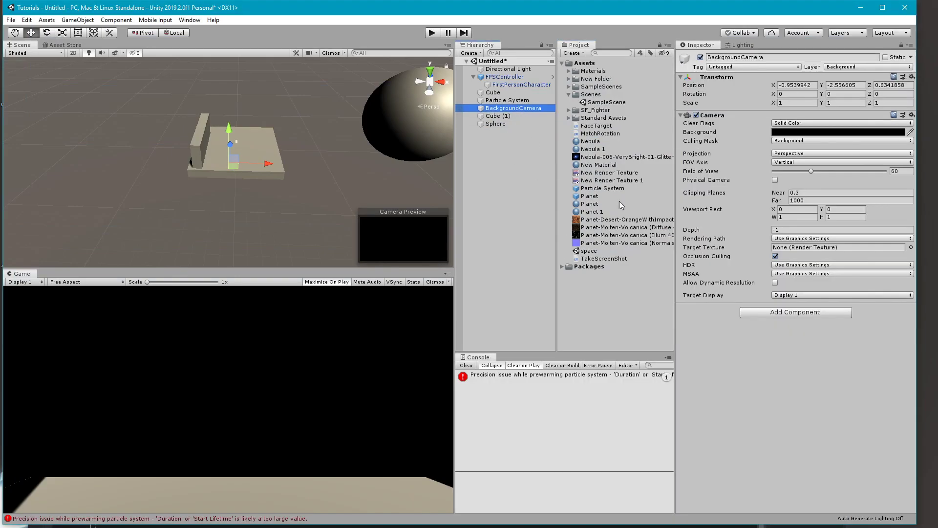
pyautogui.click(768, 313)
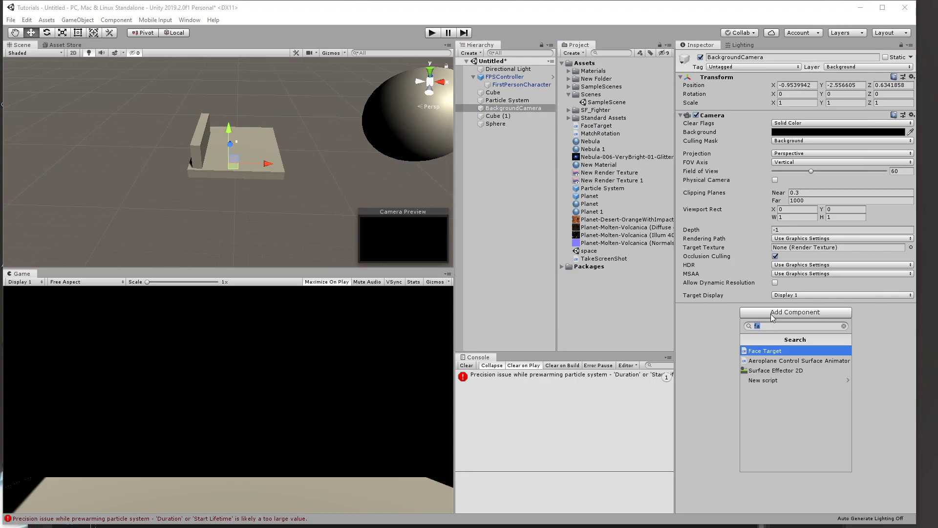
pyautogui.write('Match')
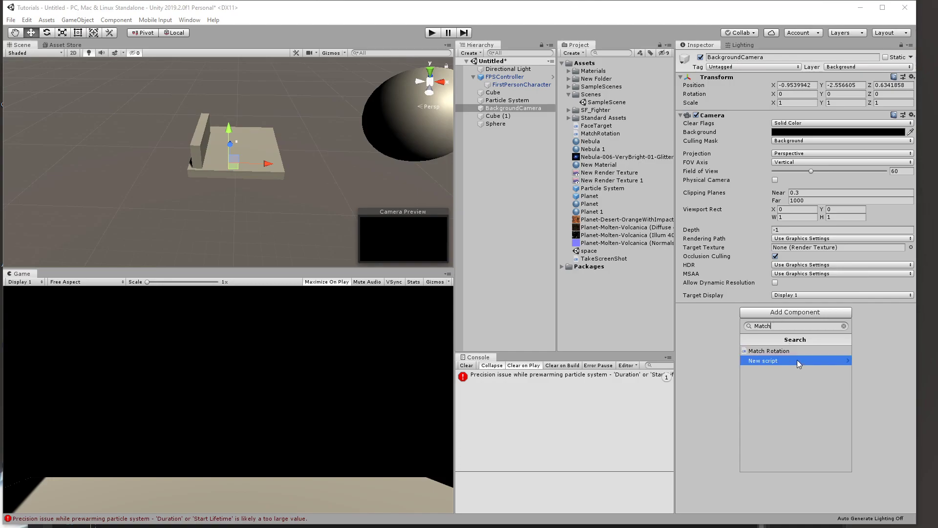
pyautogui.click(797, 360)
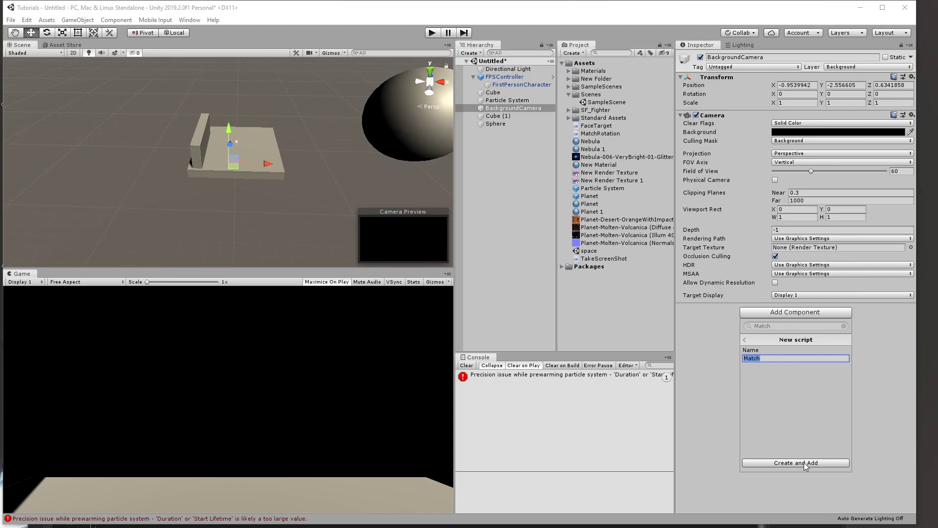
pyautogui.click(687, 333)
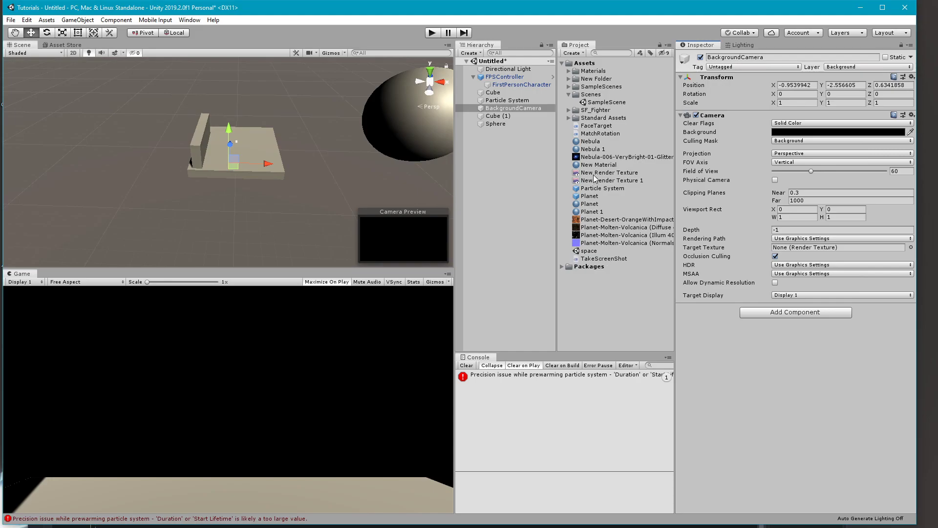
# Reopen the MatchRotation script and examine its public Transform target and the rotation assignment in Update, before returning to Unity.
pyautogui.doubleClick(600, 133)
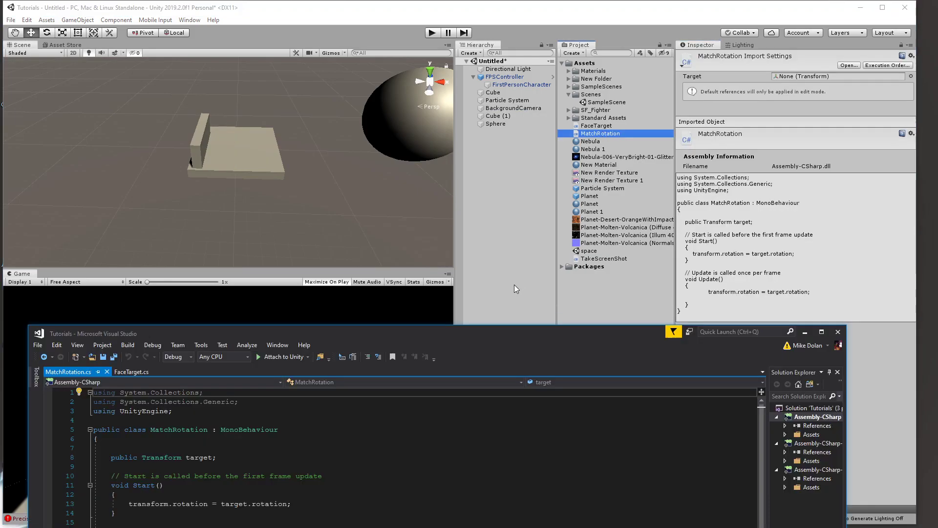
pyautogui.moveTo(533, 321); pyautogui.dragTo(566, 22)
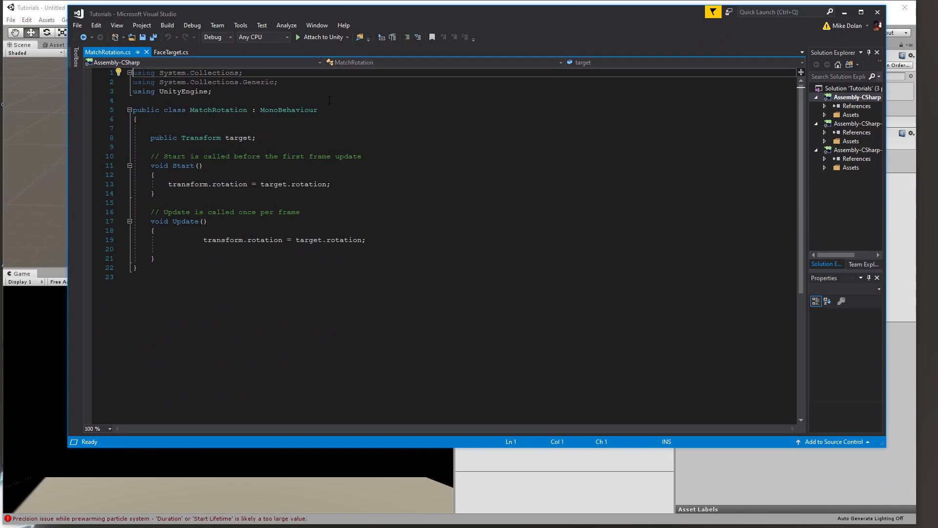
pyautogui.moveTo(146, 138); pyautogui.dragTo(284, 146)
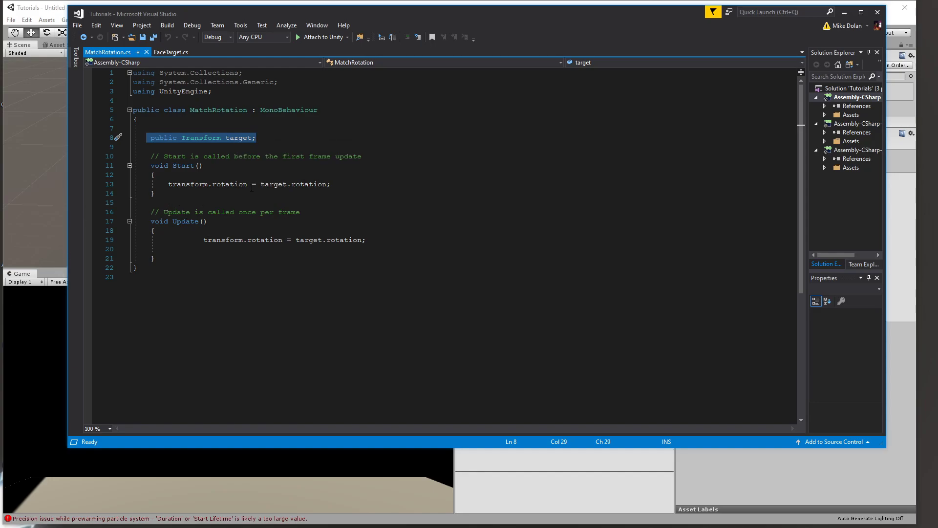
pyautogui.moveTo(186, 240); pyautogui.dragTo(365, 241)
pyautogui.click(369, 240)
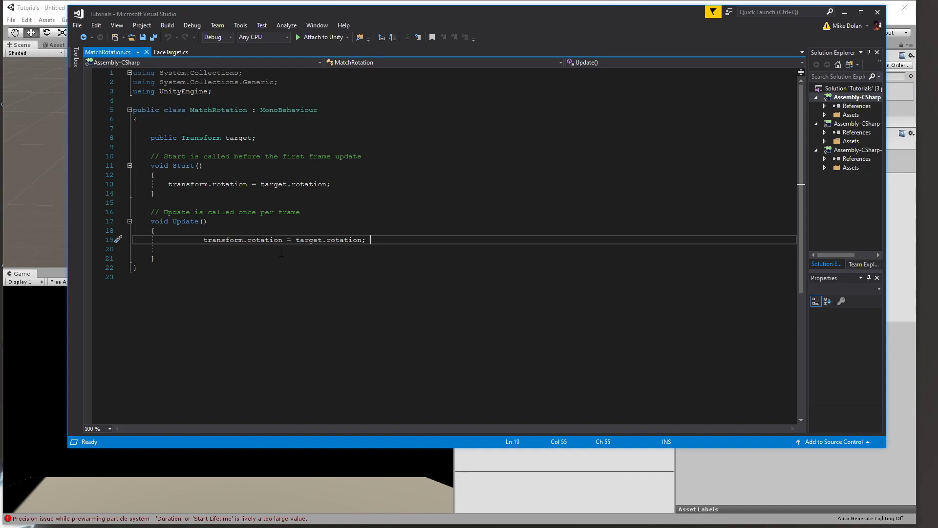
pyautogui.click(845, 12)
# Attach the MatchRotation script to BackgroundCamera and assign FirstPersonCharacter as its Target.
pyautogui.click(509, 107)
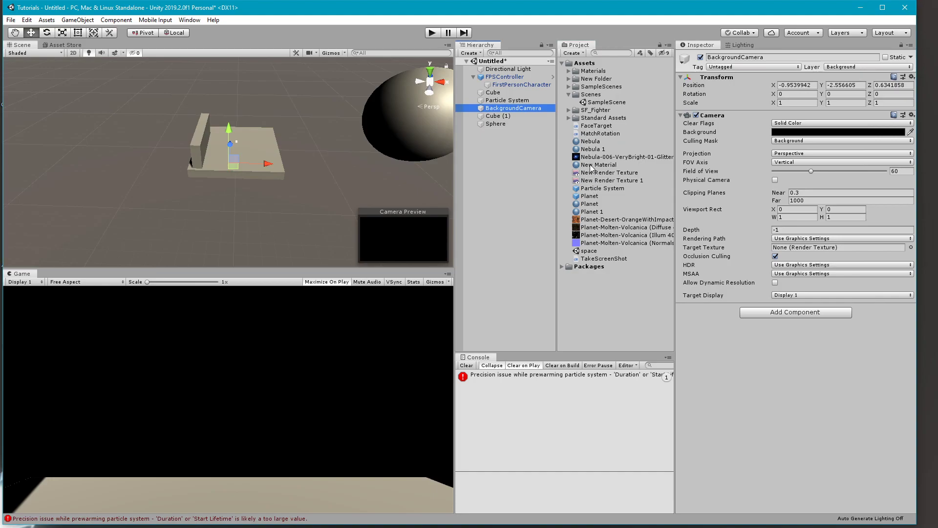
pyautogui.click(592, 134)
pyautogui.moveTo(592, 133); pyautogui.dragTo(768, 342)
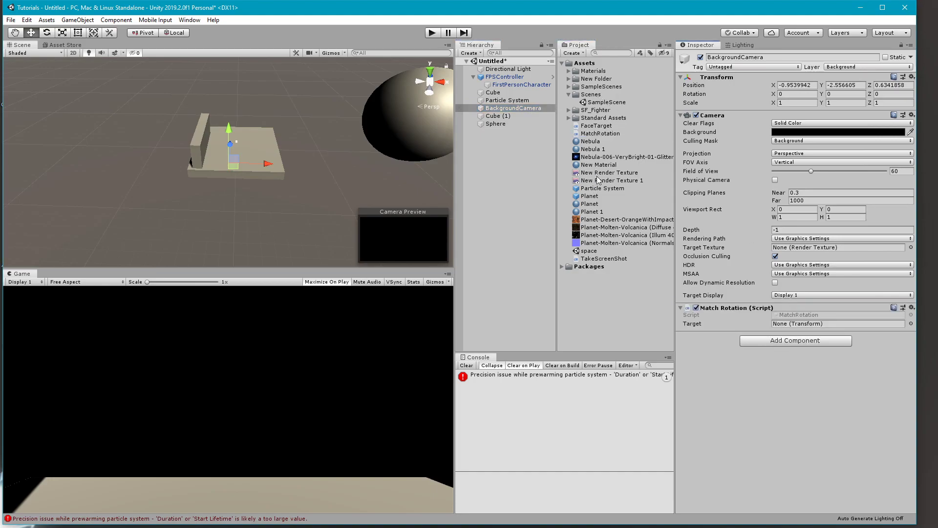
pyautogui.click(789, 325)
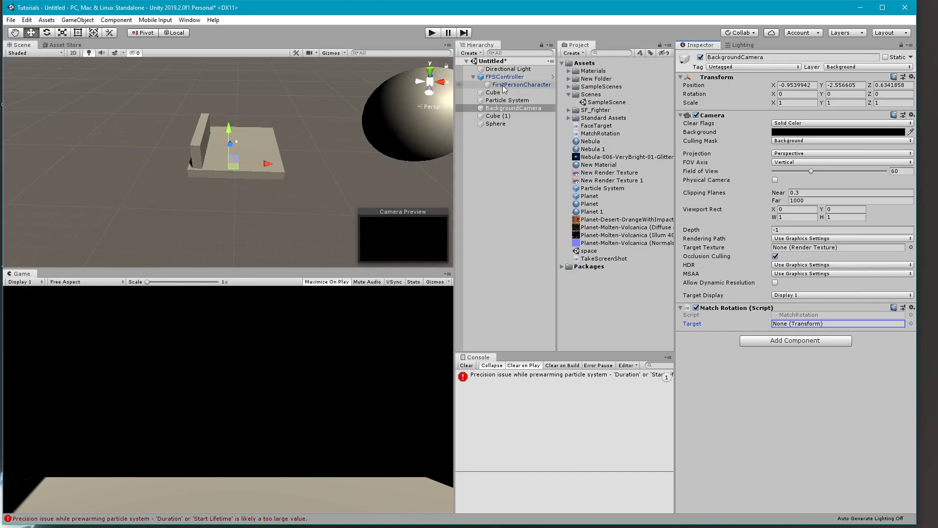
pyautogui.moveTo(502, 85); pyautogui.dragTo(824, 325)
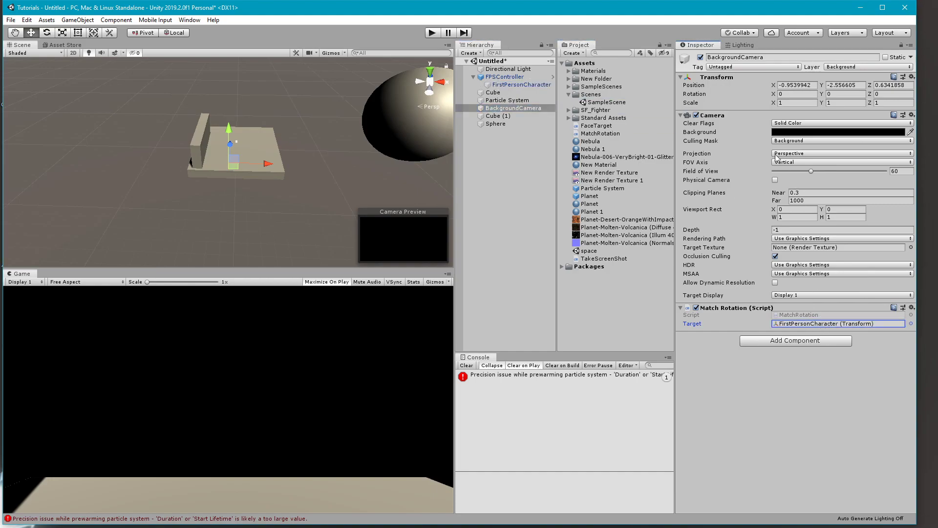
# Test in Play mode how the background follows the player's rotation, stop it, and recheck the MatchRotation code.
pyautogui.click(433, 36)
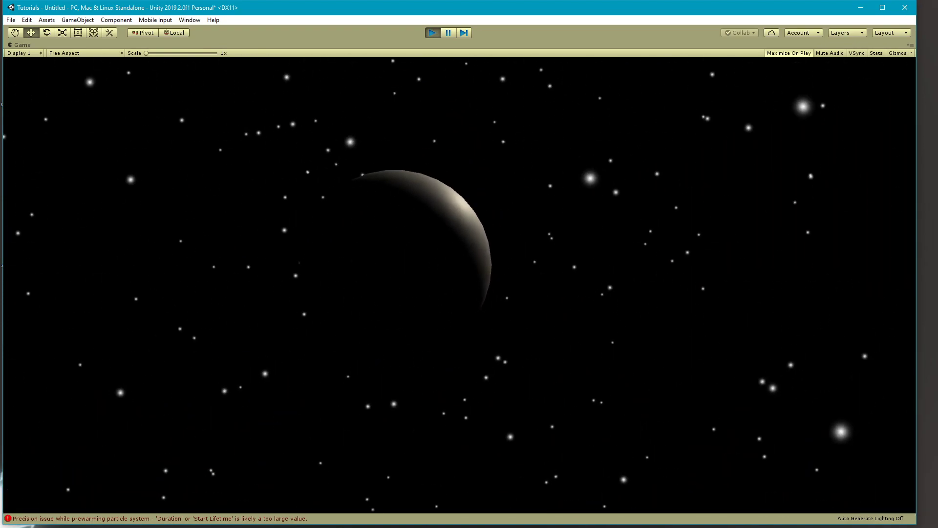
pyautogui.click(432, 34)
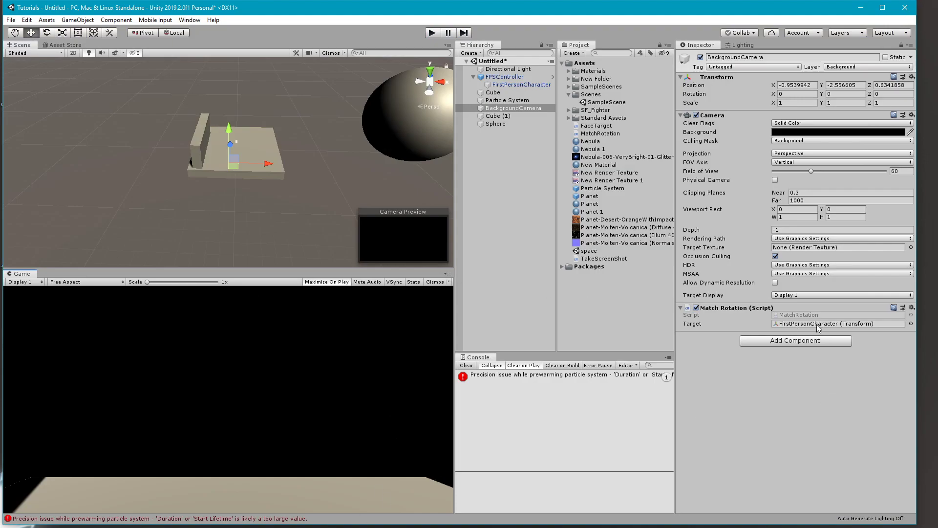
pyautogui.doubleClick(805, 314)
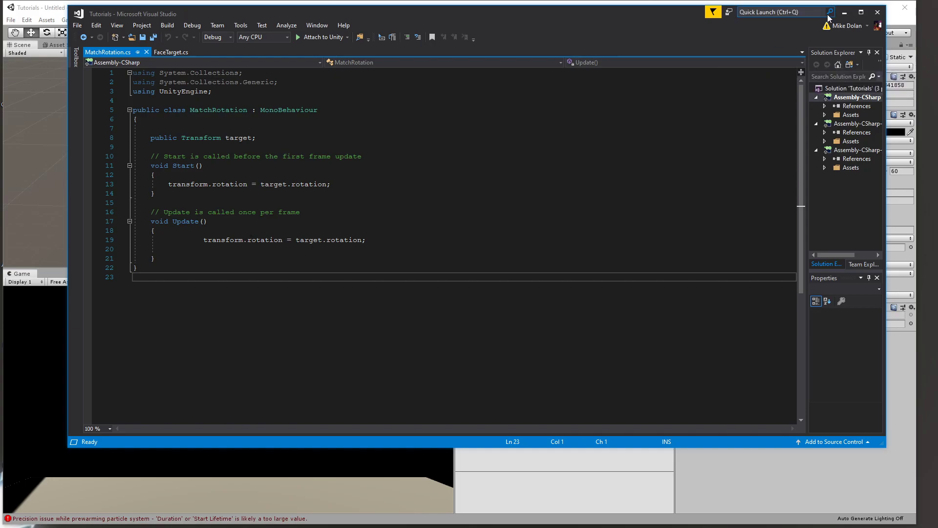
pyautogui.click(844, 12)
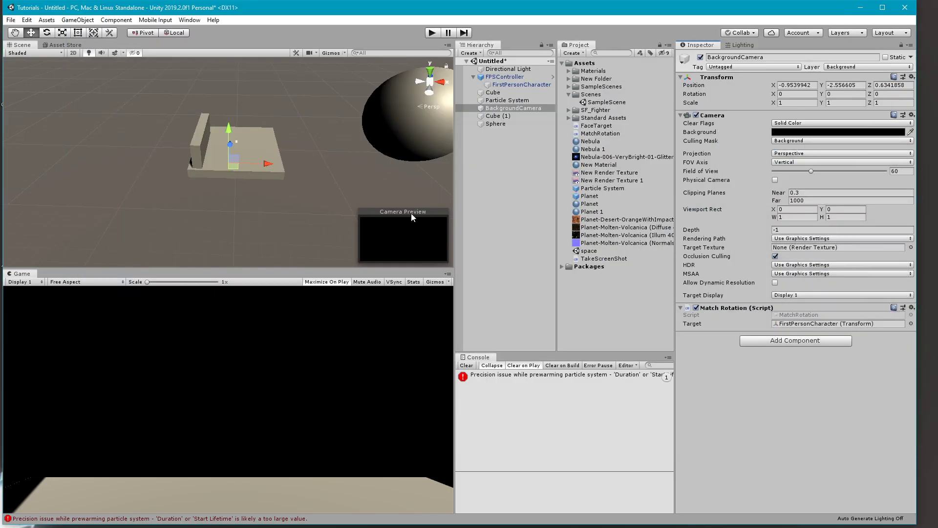
# Create an empty game object at the scene's root and reset its transform to the origin.
pyautogui.click(496, 133)
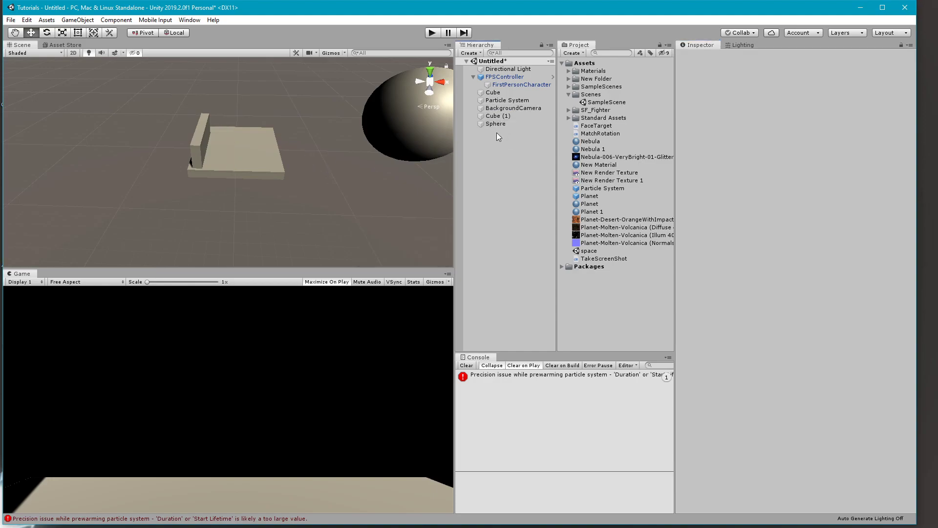
pyautogui.click(470, 53)
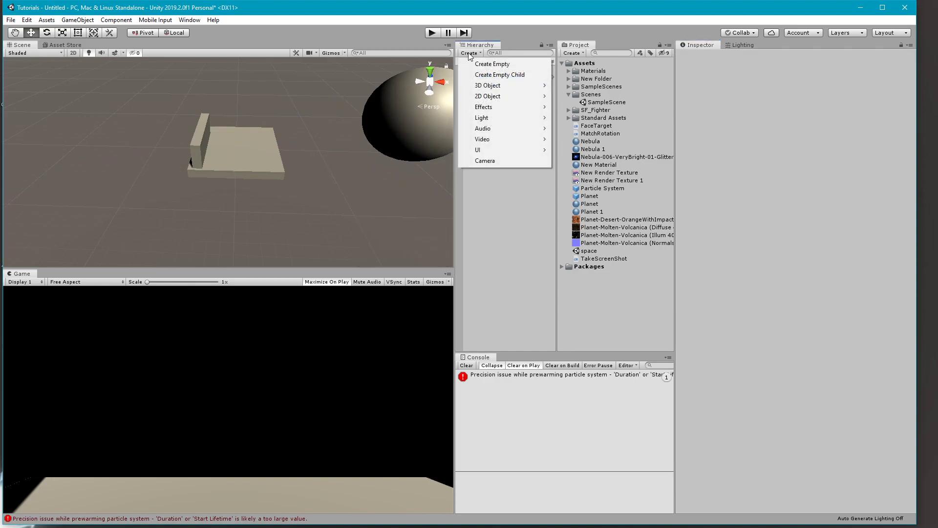
pyautogui.click(495, 66)
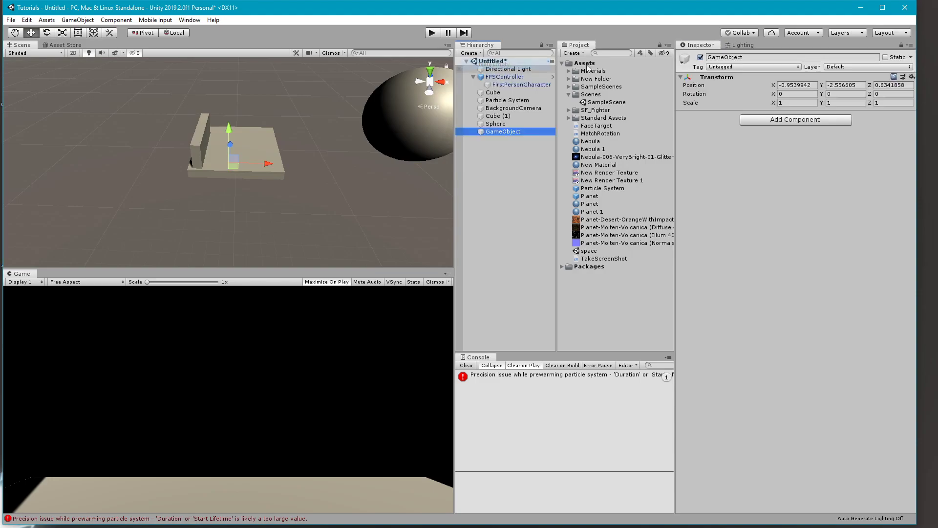
pyautogui.click(912, 77)
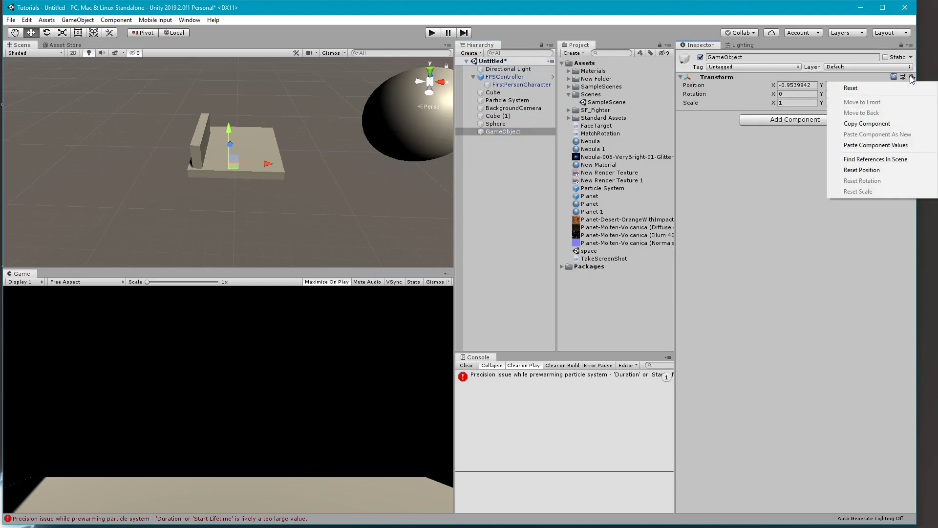
pyautogui.click(863, 88)
pyautogui.click(498, 132)
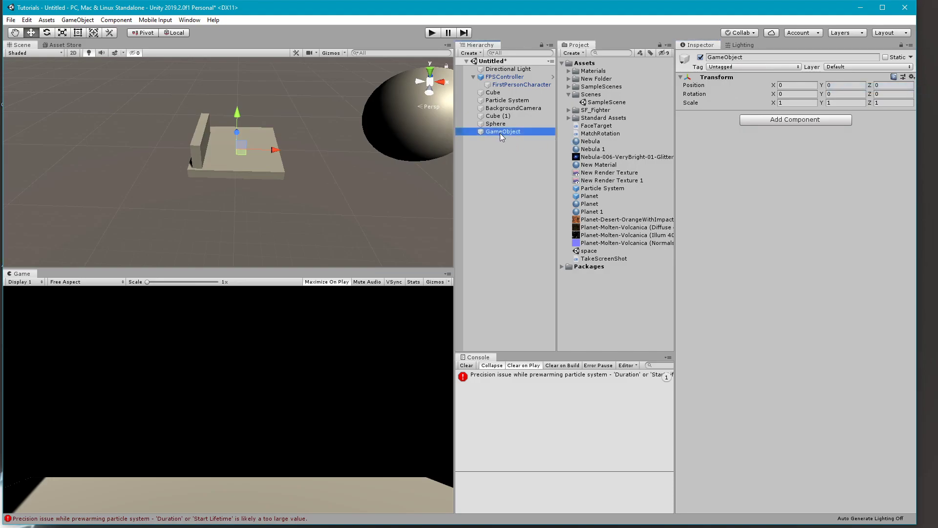
# Rename the empty game object as Background and make the Sphere and Particle System its children.
pyautogui.write('Background')
pyautogui.press('Return')
pyautogui.click(496, 123)
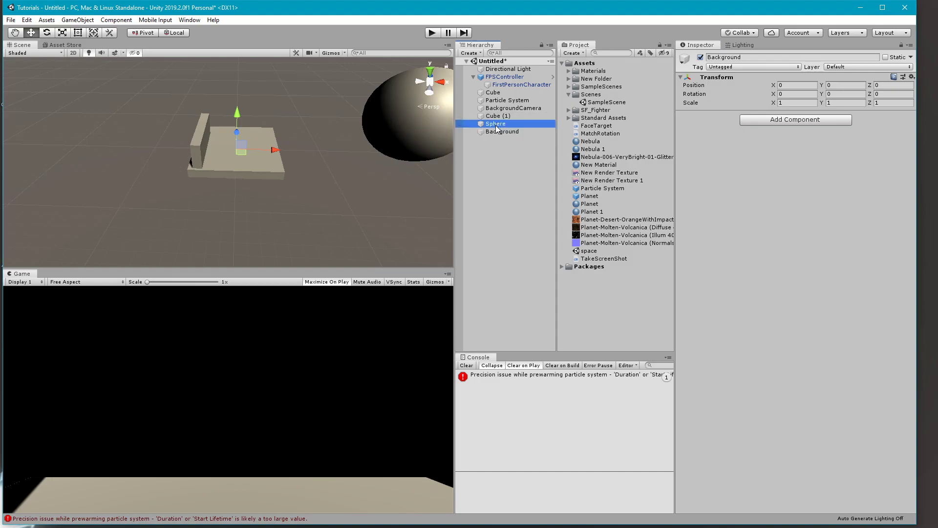
pyautogui.moveTo(504, 100); pyautogui.dragTo(495, 121)
pyautogui.click(498, 124)
pyautogui.click(496, 117)
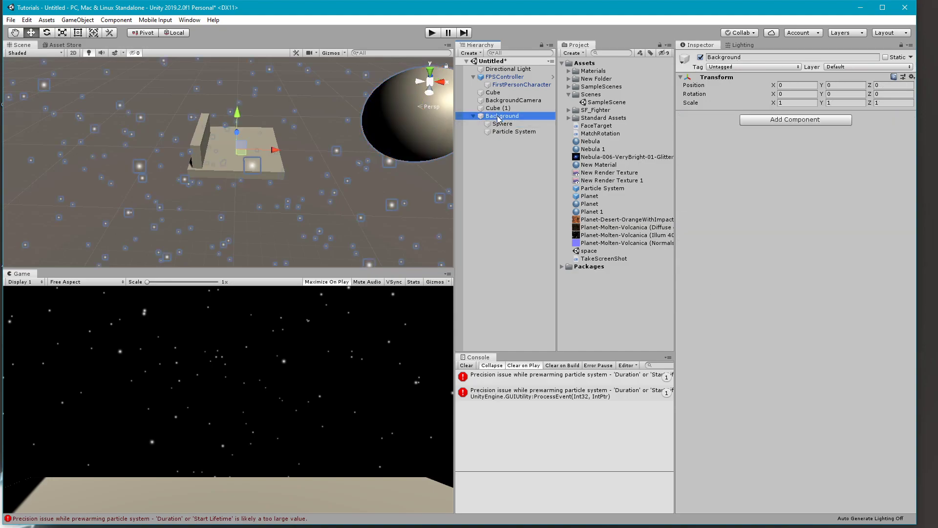
pyautogui.click(473, 116)
pyautogui.click(473, 116)
# Set the Particle System's Duration and Start Lifetime to 9999 and clear the console errors.
pyautogui.click(508, 131)
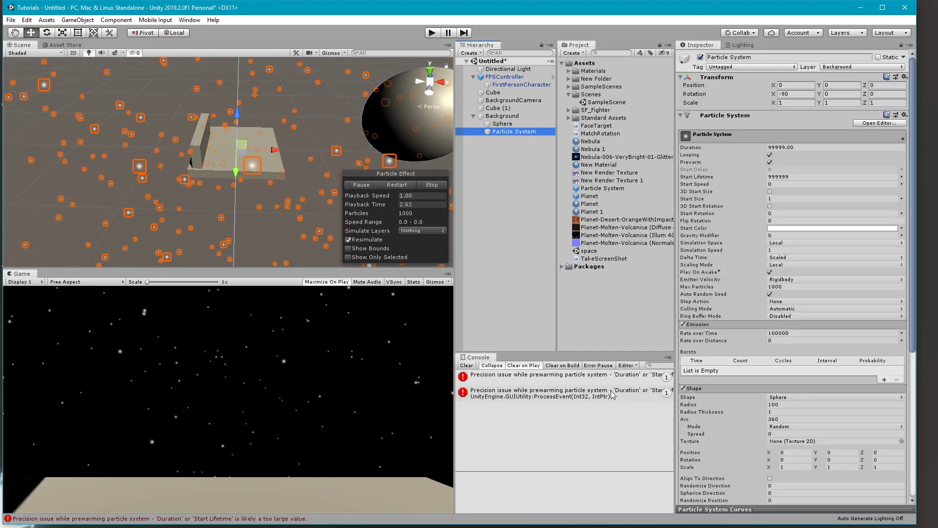
pyautogui.click(784, 146)
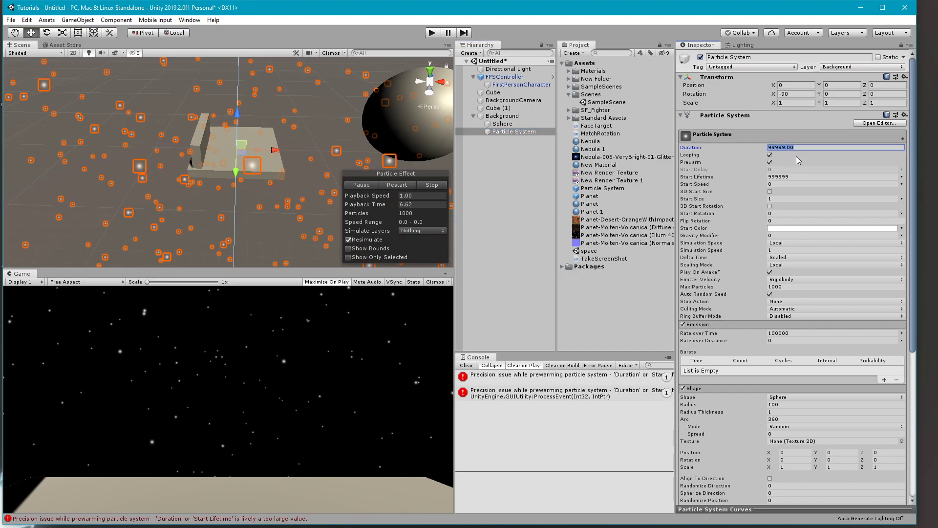
pyautogui.click(782, 148)
pyautogui.click(794, 176)
pyautogui.click(795, 176)
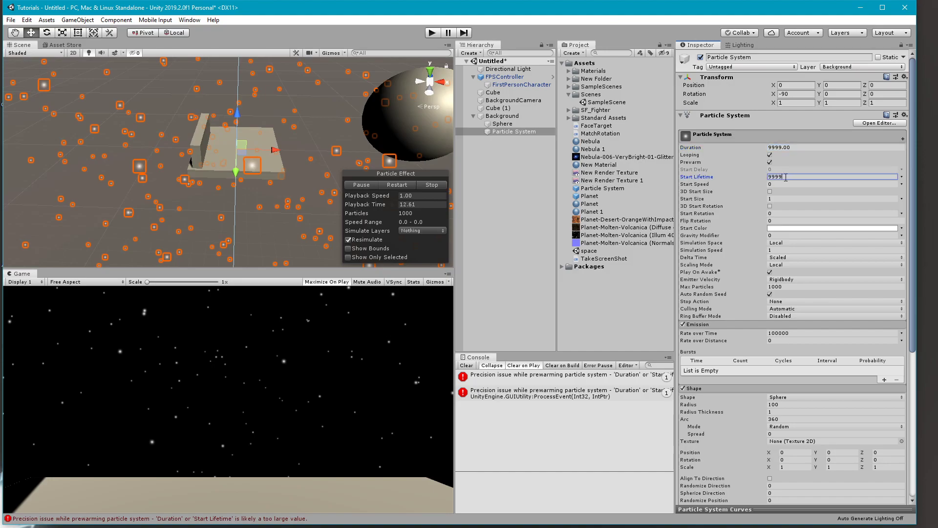
pyautogui.click(511, 166)
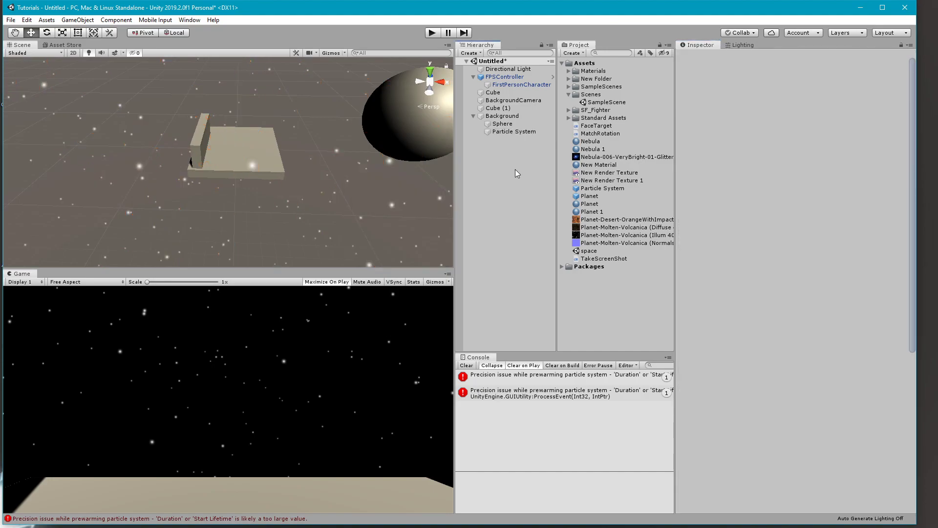
pyautogui.click(466, 365)
# Examine the objects grouped under Background, Cube (1) and the BackgroundCamera's component settings.
pyautogui.click(498, 132)
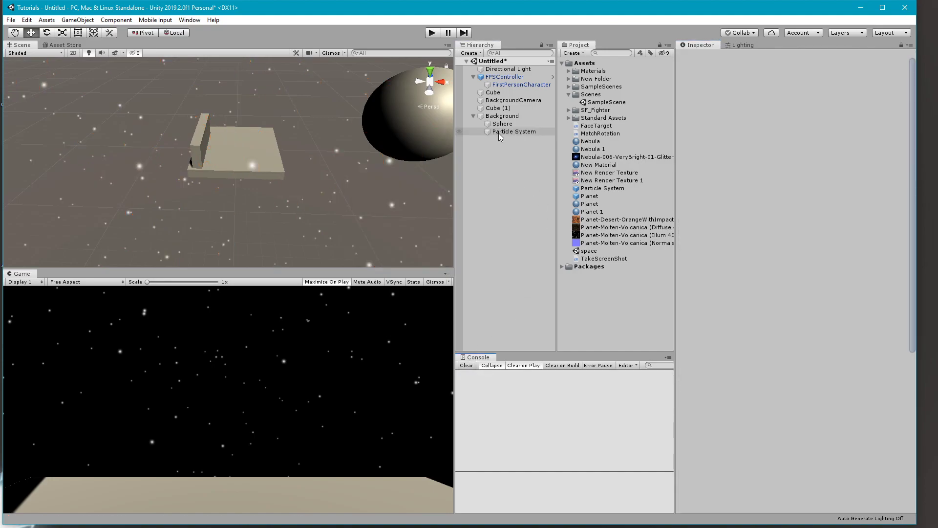
pyautogui.click(504, 124)
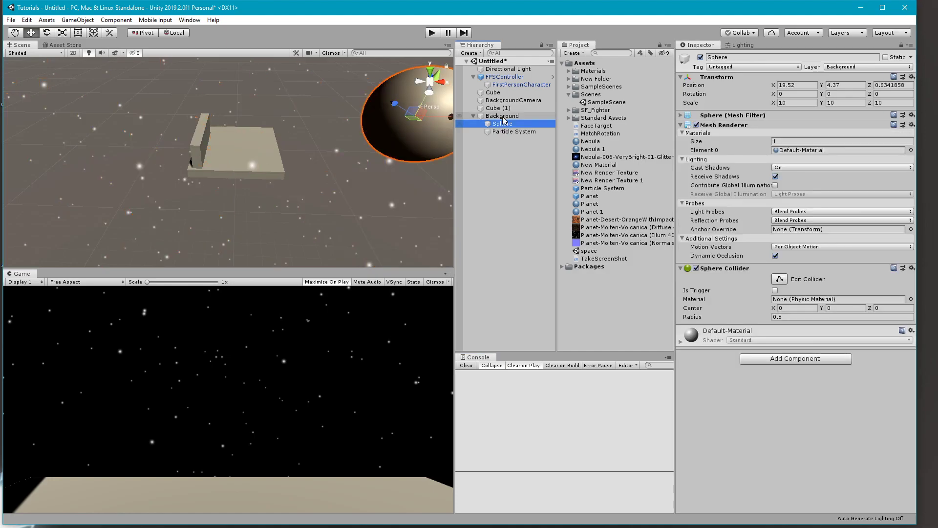
pyautogui.click(494, 116)
pyautogui.click(473, 117)
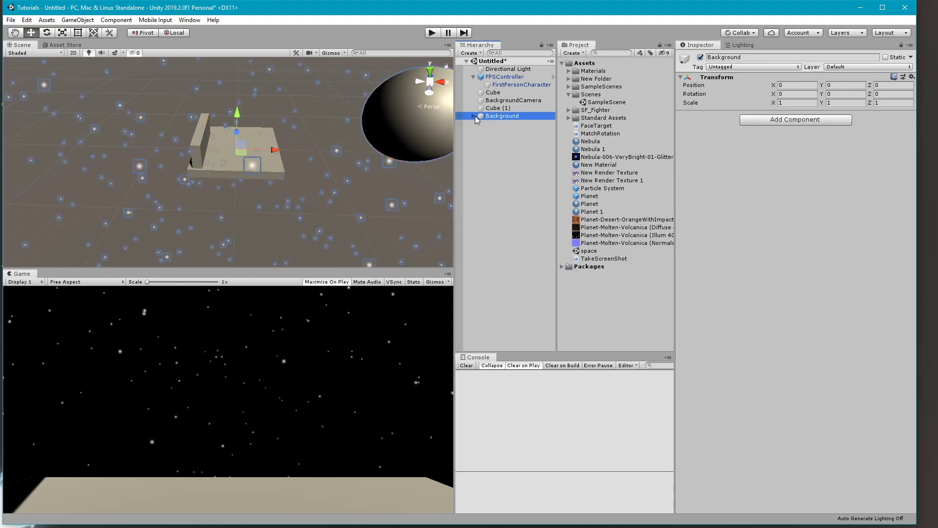
pyautogui.click(474, 116)
pyautogui.click(474, 116)
pyautogui.click(509, 108)
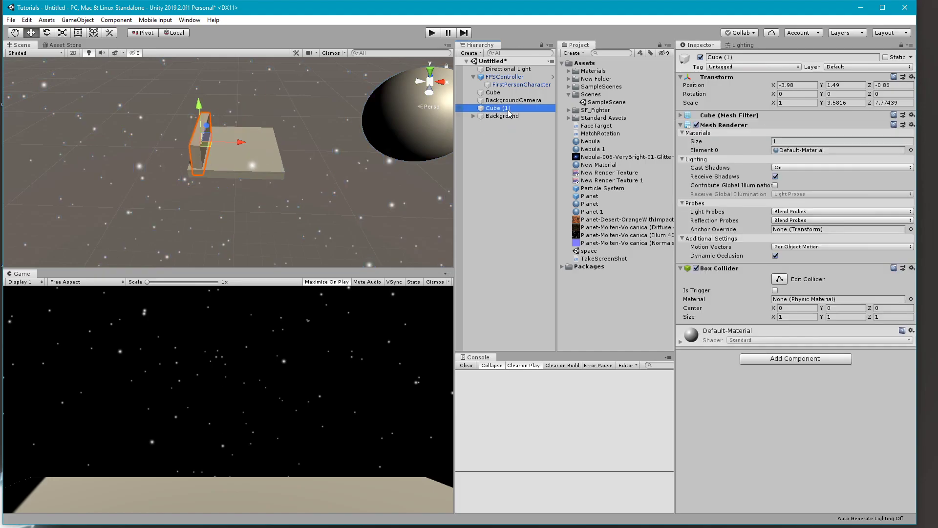
pyautogui.click(512, 100)
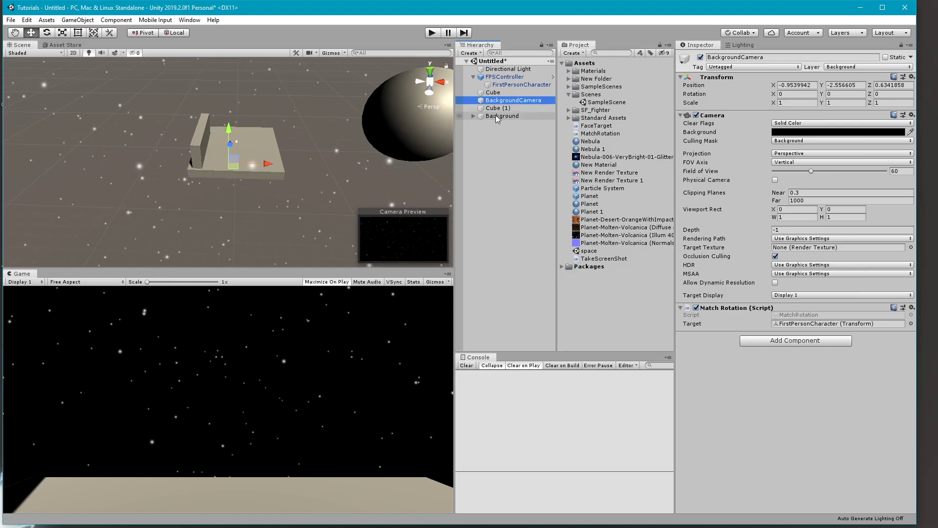
pyautogui.click(474, 116)
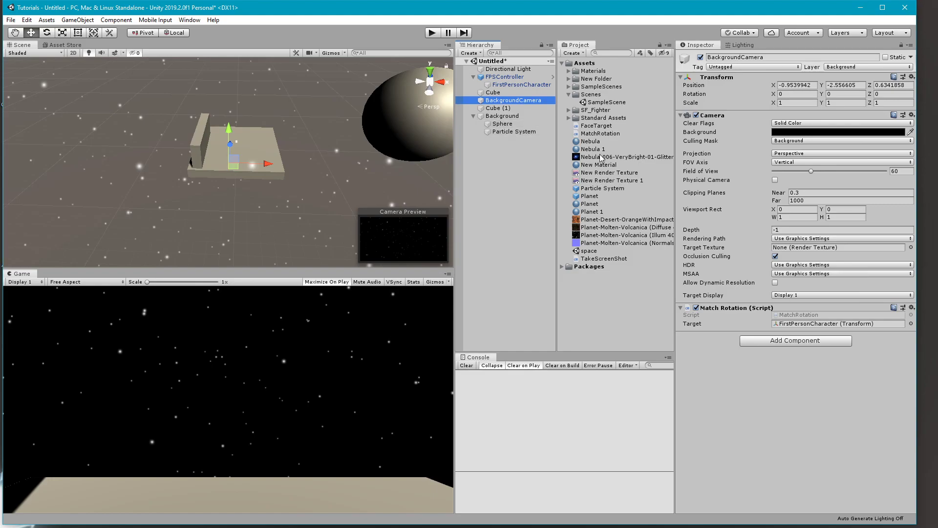
# Create a new material in the project's assets and name it Planet3.
pyautogui.click(575, 53)
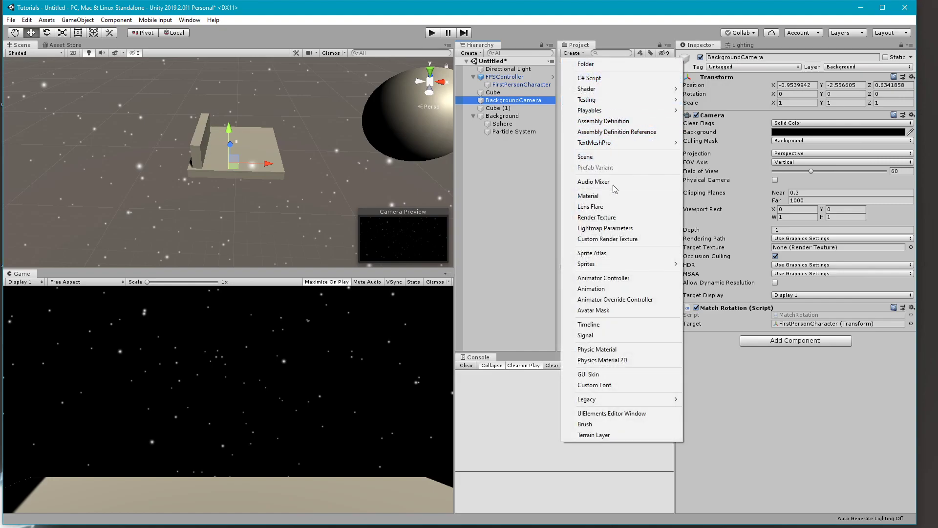
pyautogui.click(590, 196)
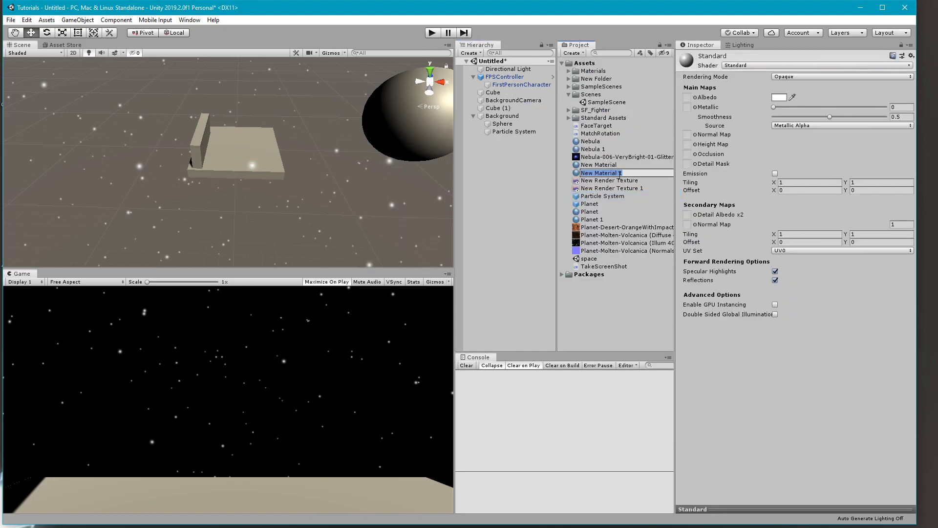
pyautogui.write('Planet3')
pyautogui.click(628, 301)
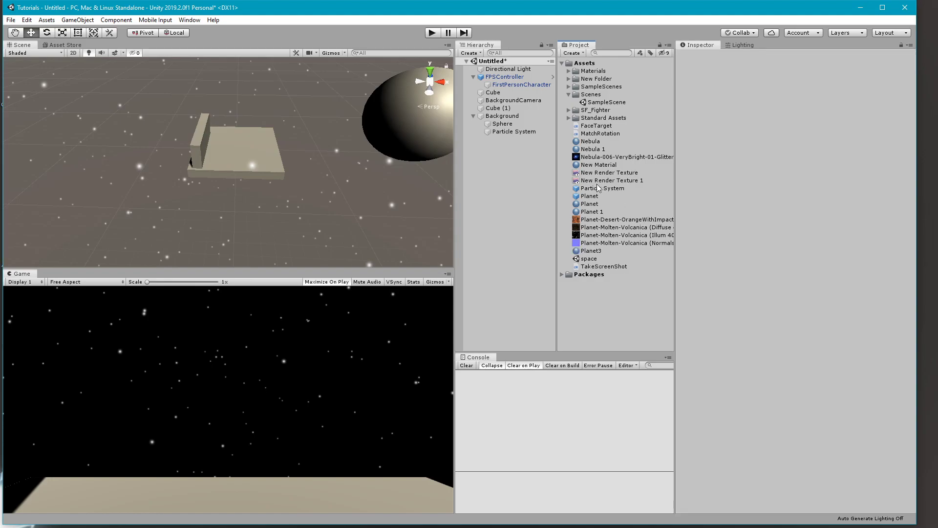
# Set Planet3's albedo to the Planet-Desert-OrangeWithImpacts (Diffuse 4096) texture and apply the material to the Sphere.
pyautogui.click(592, 251)
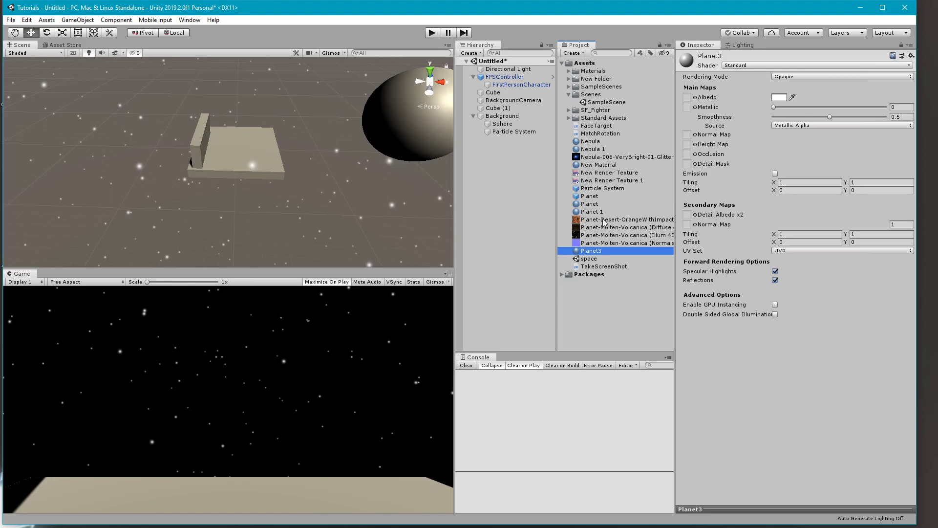
pyautogui.click(695, 97)
pyautogui.scroll(-15, 403, 185)
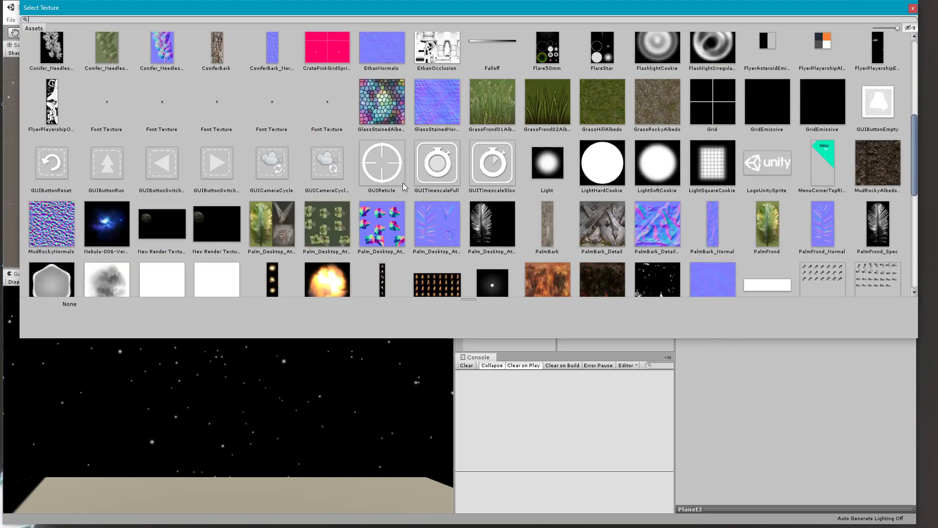
pyautogui.scroll(5, 411, 186)
pyautogui.scroll(-2, 522, 162)
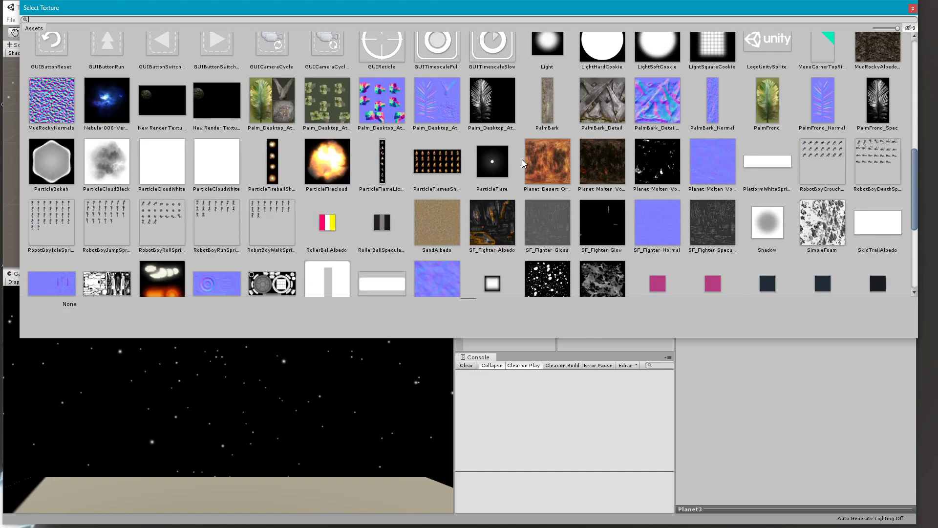
pyautogui.click(550, 162)
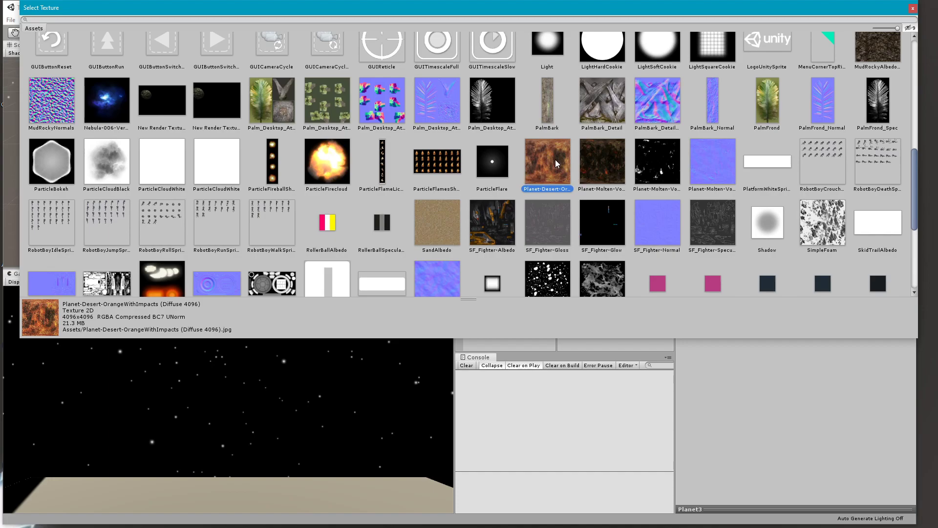
pyautogui.click(913, 8)
pyautogui.moveTo(610, 250); pyautogui.dragTo(416, 128)
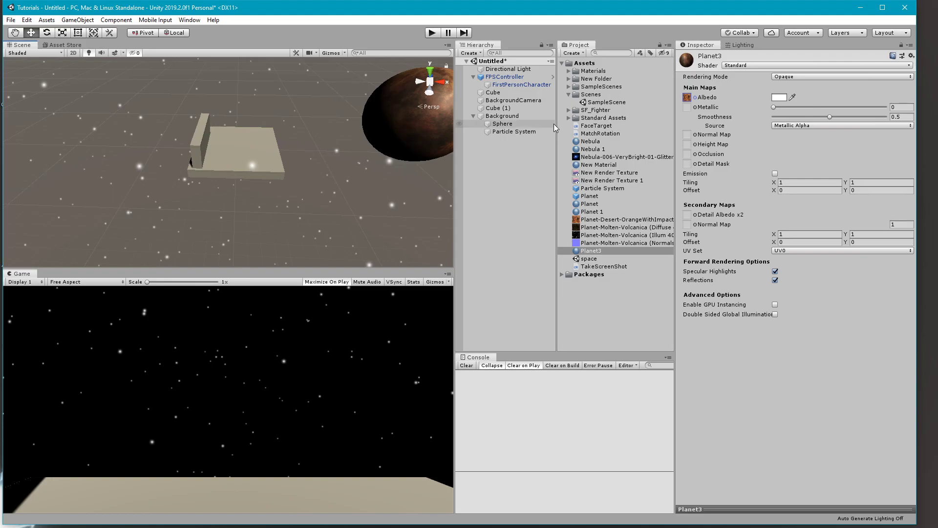
# Add a Quad as a child of the Background object.
pyautogui.moveTo(271, 147); pyautogui.dragTo(373, 174, button='middle')
pyautogui.click(503, 116)
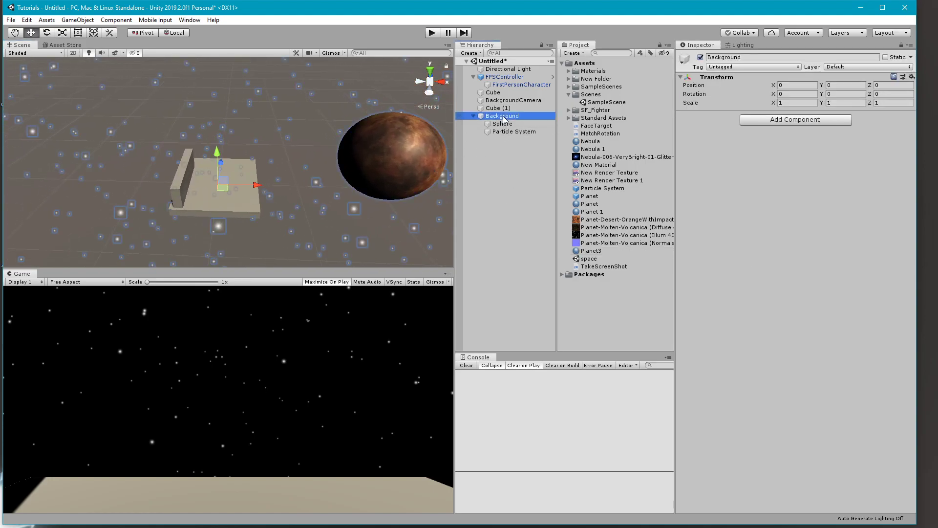
pyautogui.rightClick(503, 116)
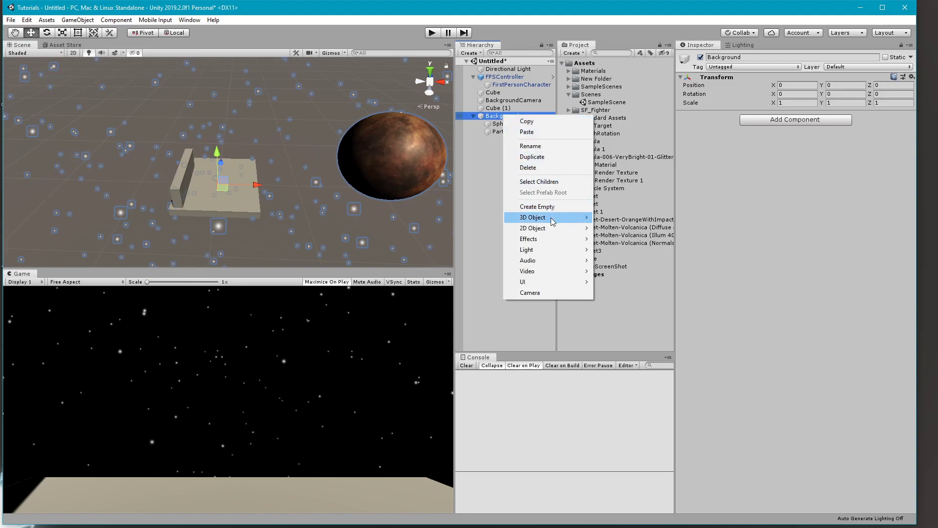
pyautogui.moveTo(550, 218)
pyautogui.click(615, 272)
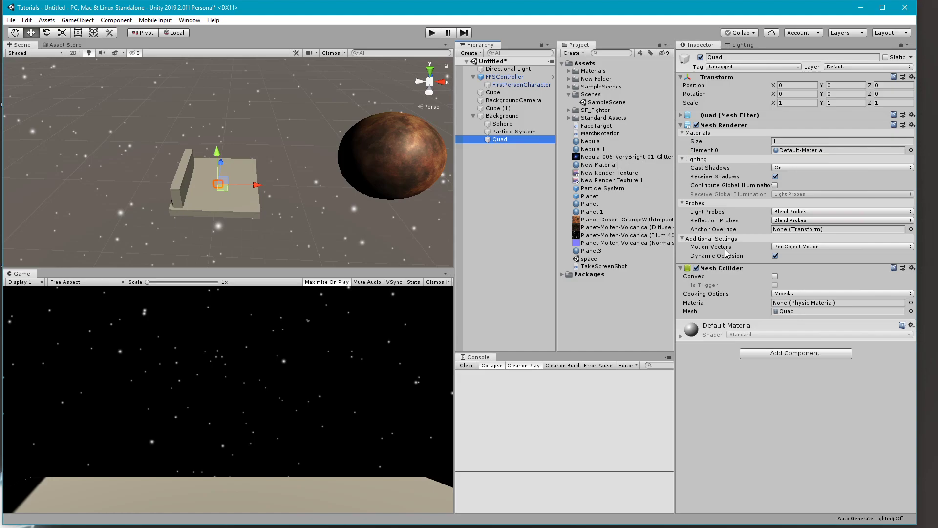
# Create a new material in the project's assets and name it Nebula3.
pyautogui.click(576, 54)
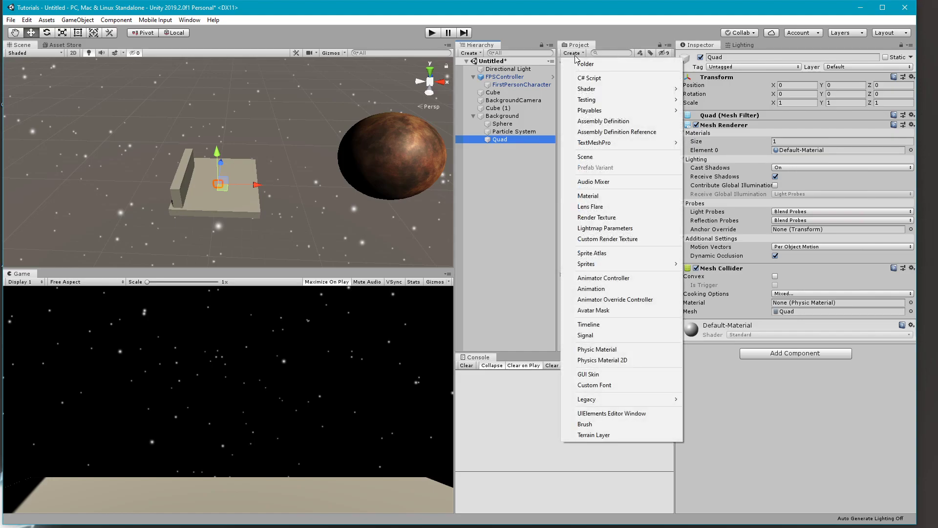
pyautogui.click(604, 197)
pyautogui.write('Ne')
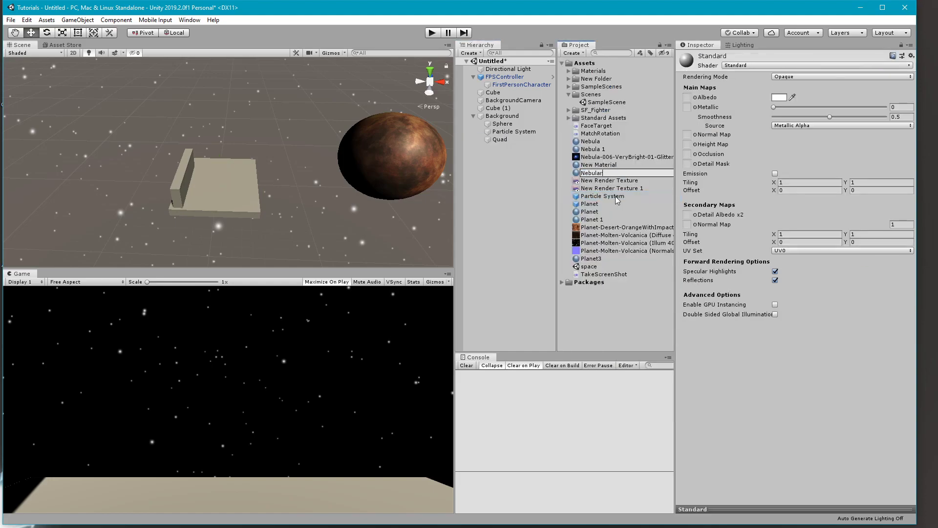
pyautogui.write('bula3')
pyautogui.press('Return')
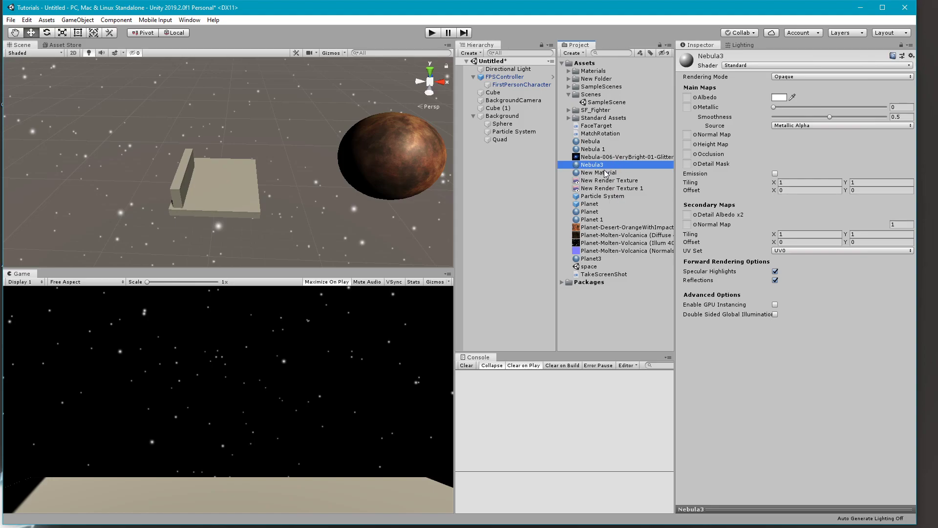
# Assign the Nebula-006-VeryBright texture to Nebula3's albedo and change its shader to Particles/Priority Additive.
pyautogui.moveTo(596, 158); pyautogui.dragTo(687, 98)
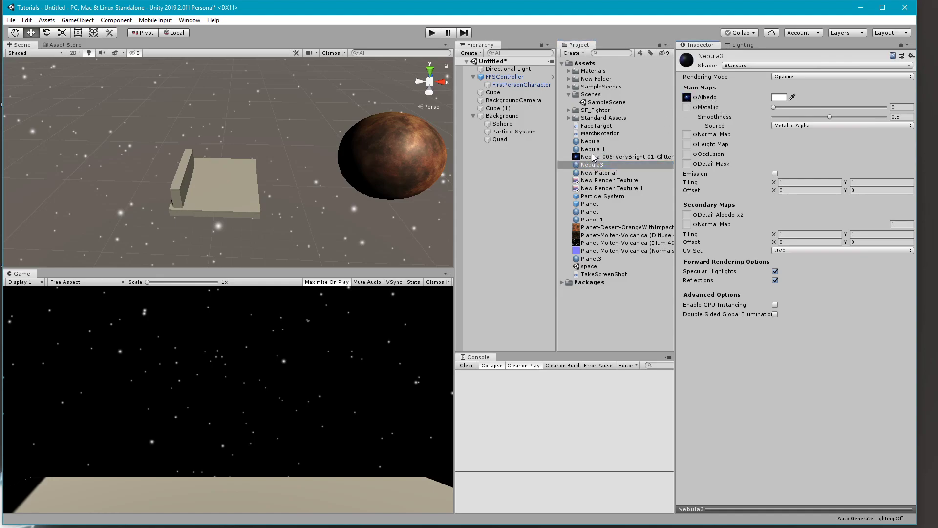
pyautogui.click(785, 66)
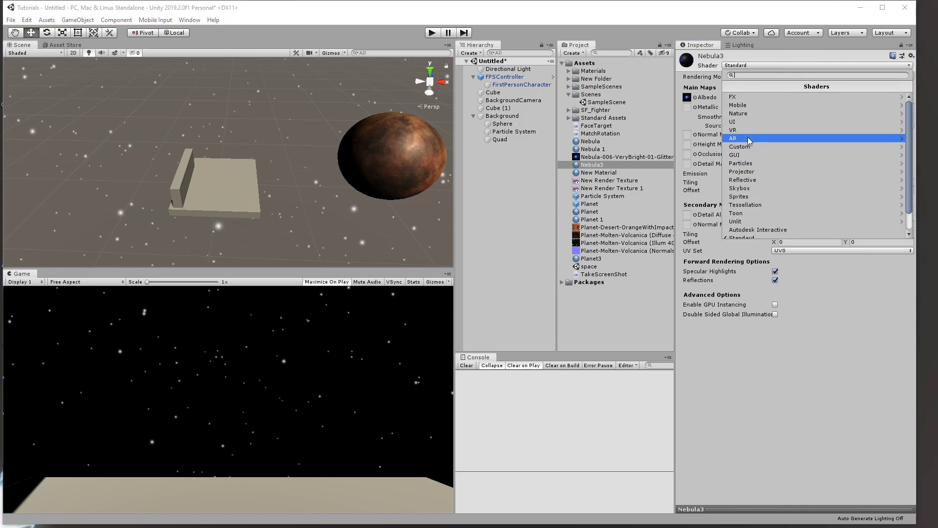
pyautogui.click(750, 164)
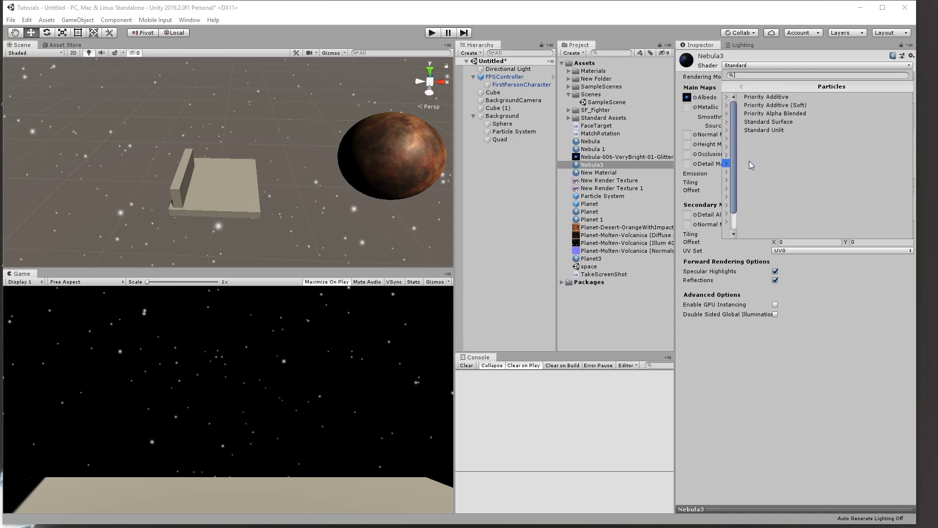
pyautogui.click(764, 96)
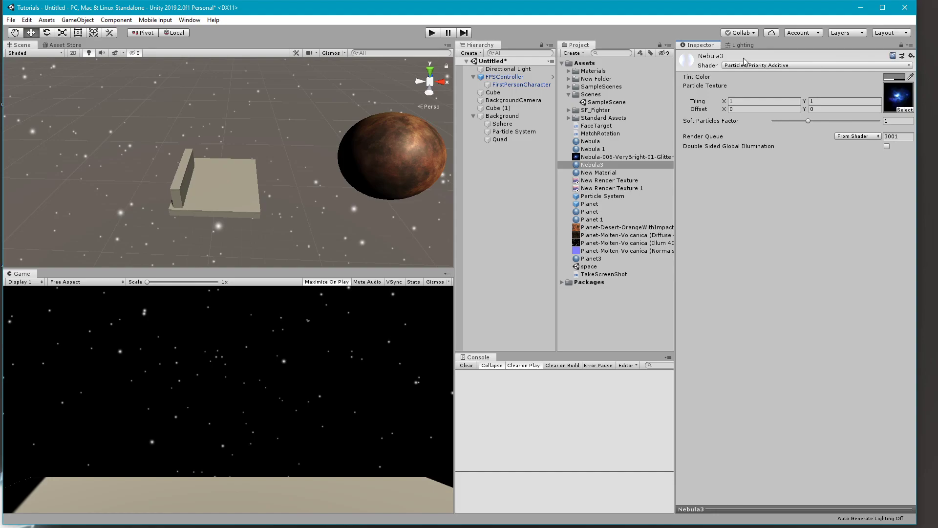
# Move the Quad to about Y 4.19, Z 19.98 and put it on the Background layer.
pyautogui.click(520, 139)
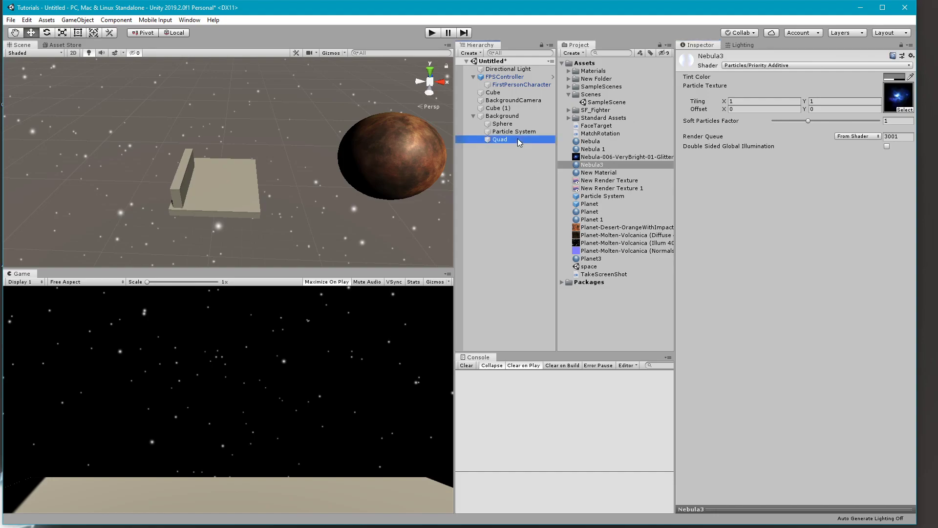
pyautogui.moveTo(227, 157); pyautogui.dragTo(233, 54)
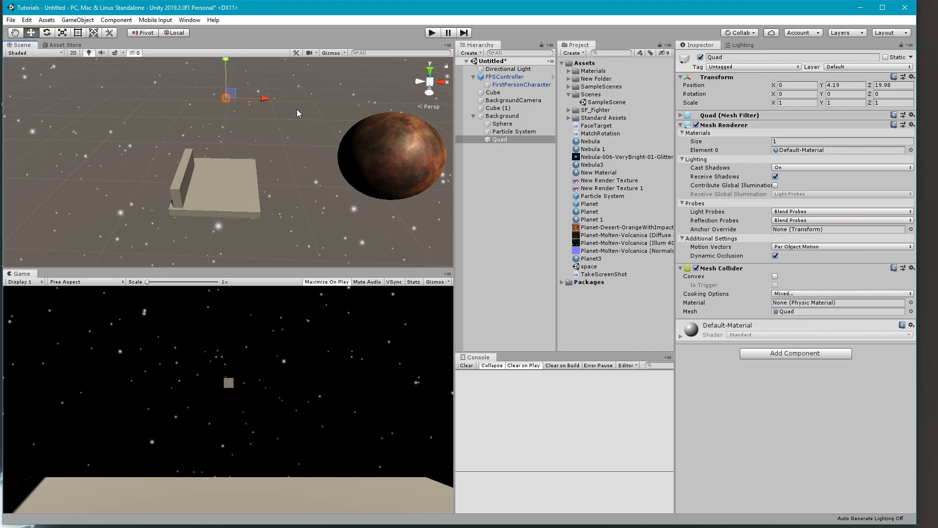
pyautogui.click(867, 66)
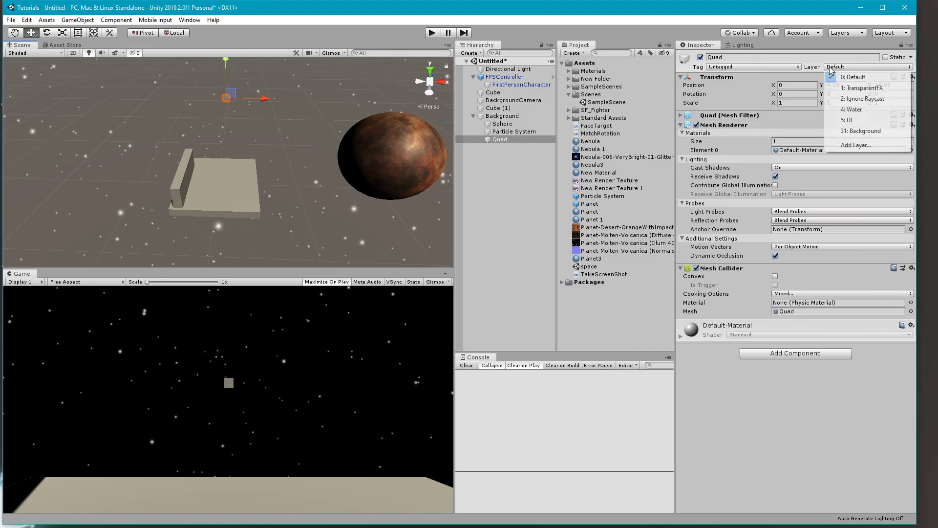
pyautogui.click(862, 131)
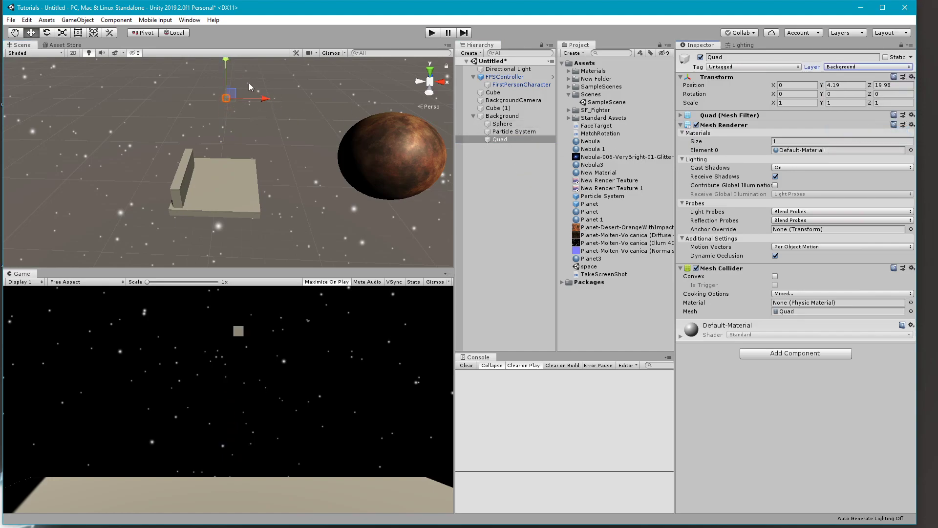
# Lower the Quad to about Y 3.03 and set its X and Y scale to 10.
pyautogui.moveTo(224, 60); pyautogui.dragTo(235, 79)
pyautogui.click(800, 103)
pyautogui.write('10')
pyautogui.click(845, 103)
pyautogui.write('10')
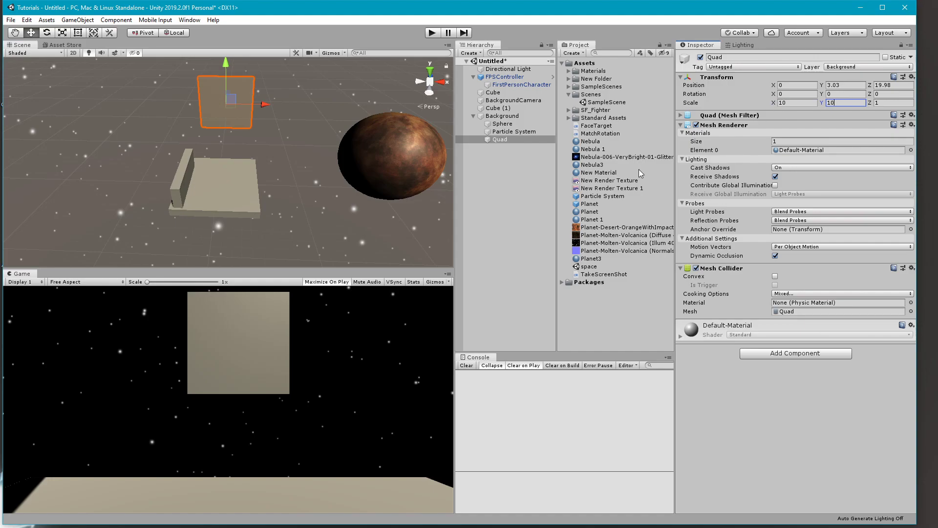
# Apply the Nebula3 material to the Quad and set its X and Y scale to 30.
pyautogui.moveTo(596, 164); pyautogui.dragTo(501, 144)
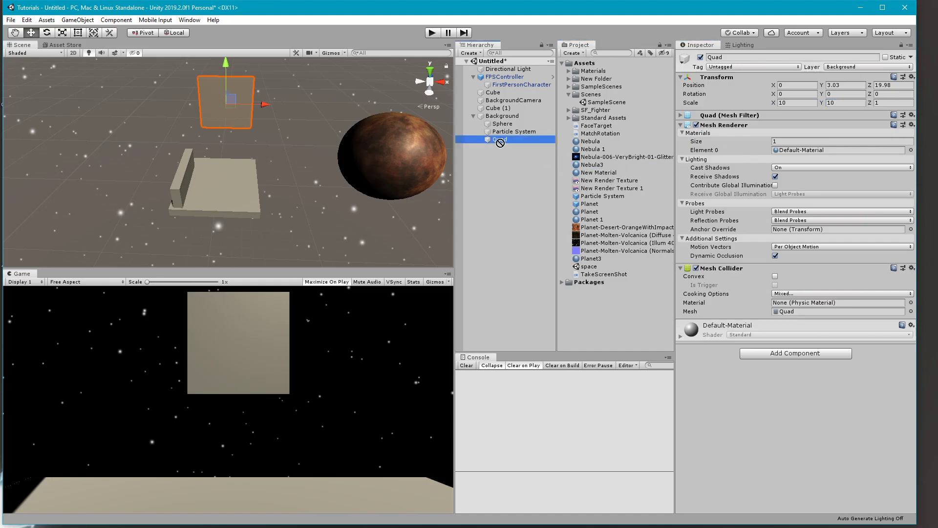
pyautogui.moveTo(588, 164); pyautogui.dragTo(752, 385)
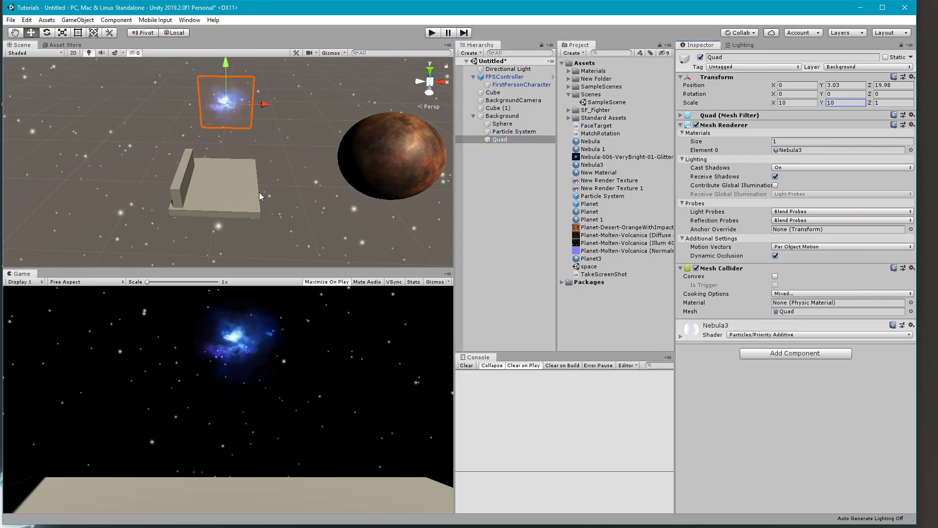
pyautogui.click(795, 103)
pyautogui.write('30')
pyautogui.click(853, 102)
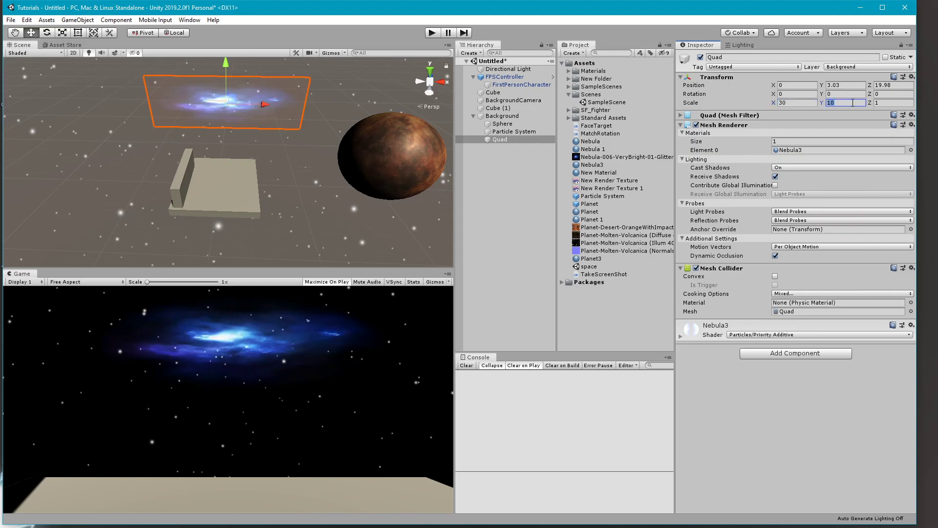
pyautogui.write('30')
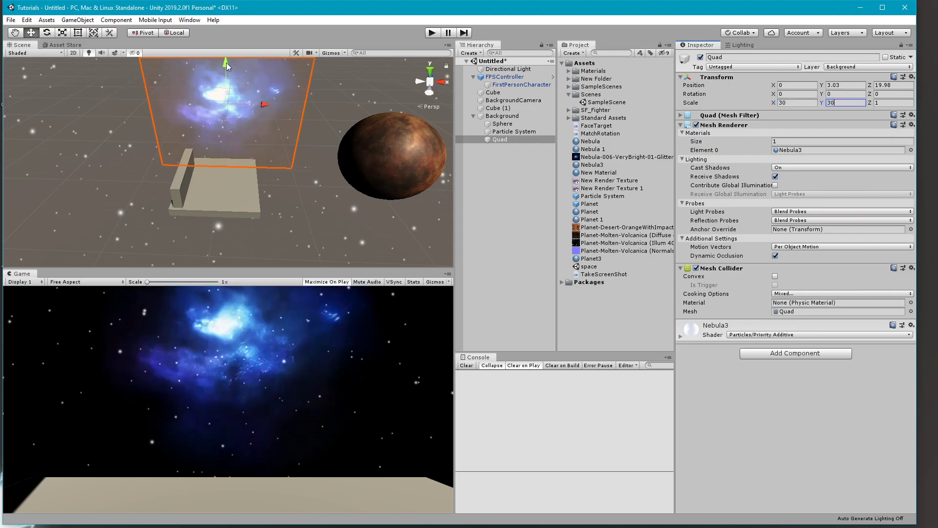
# Move the Quad to about X -10.2, Y 0.74, Z 25.9 and test the scene in Play mode.
pyautogui.moveTo(230, 101)
pyautogui.mouseDown()
pyautogui.moveTo(245, 91)
pyautogui.moveTo(260, 103)
pyautogui.moveTo(219, 98)
pyautogui.mouseUp()
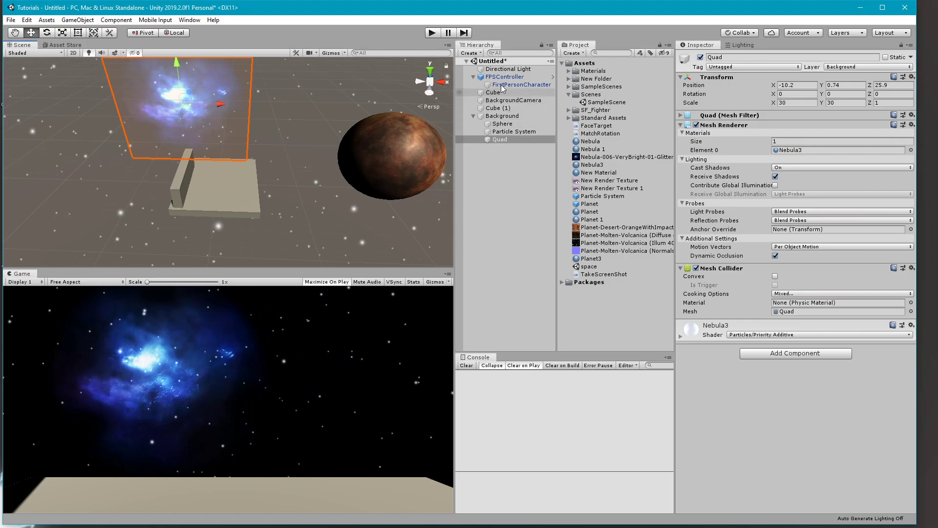
pyautogui.click(433, 32)
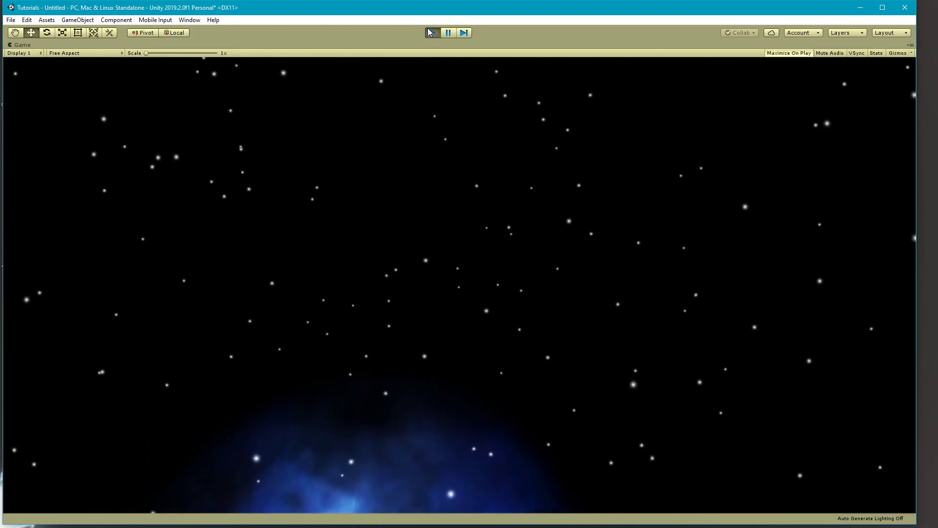
pyautogui.click(431, 32)
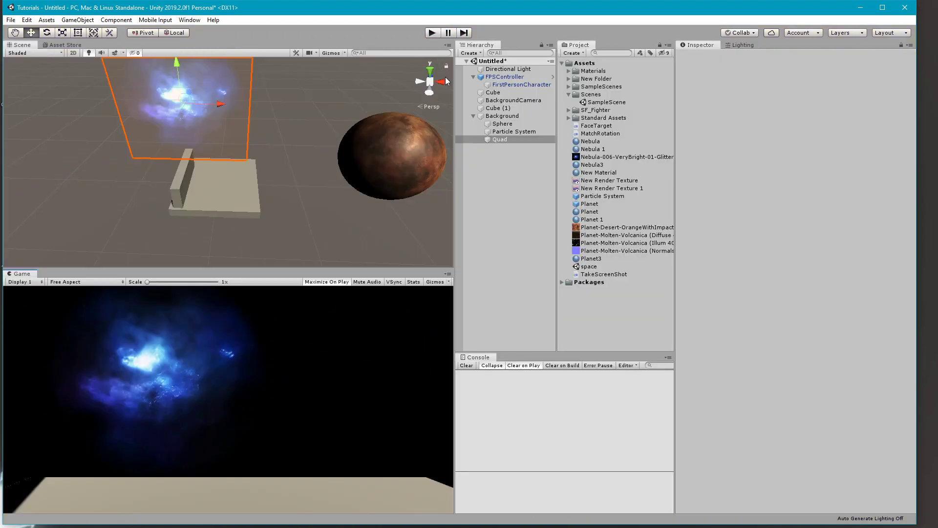
# Raise the Quad to about Y 31.82 and view the nebula in Play mode.
pyautogui.moveTo(185, 58); pyautogui.dragTo(143, 452)
pyautogui.click(432, 33)
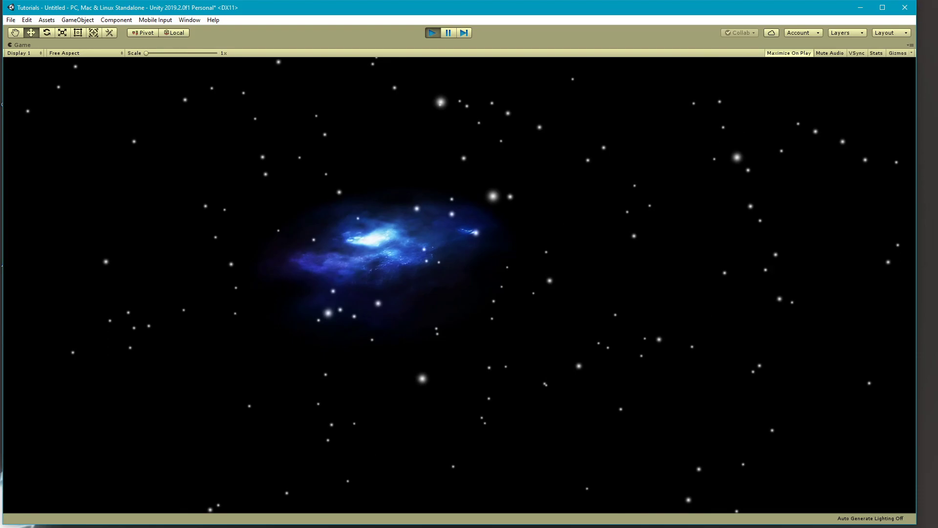
pyautogui.click(433, 33)
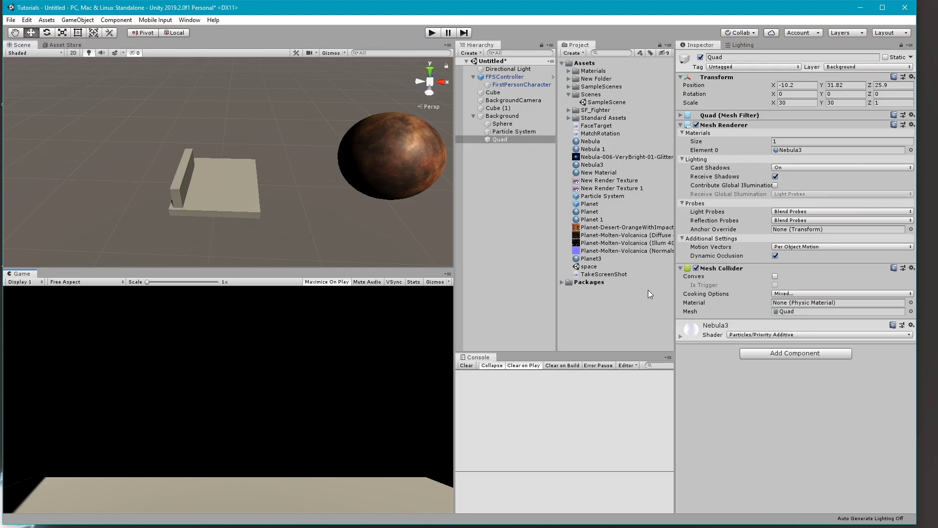
# Add the Face Target script component to the Quad.
pyautogui.click(801, 355)
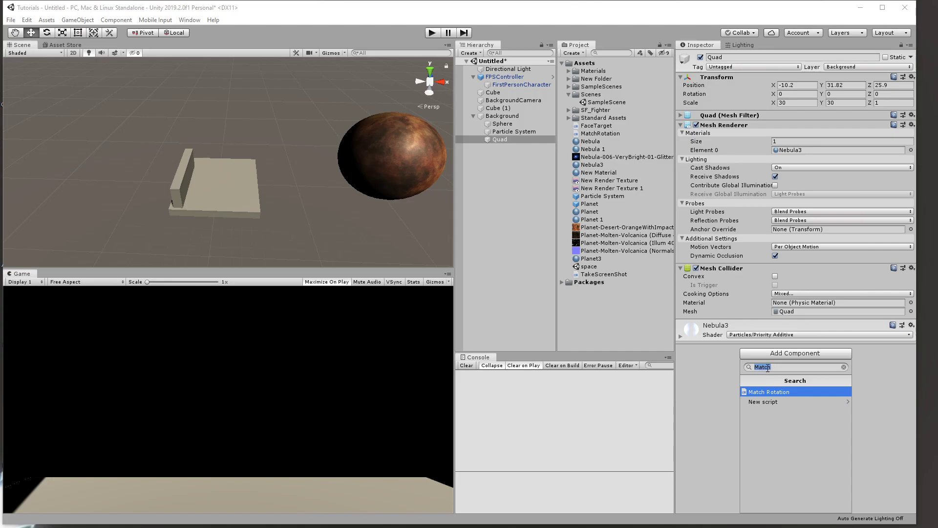
pyautogui.write('Face Ta')
pyautogui.click(779, 392)
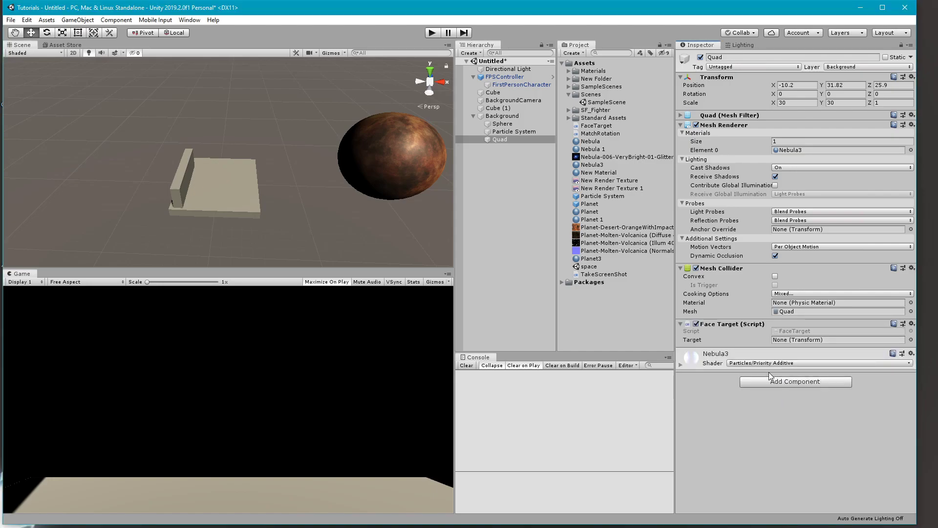
# Open the FaceTarget script in Visual Studio, review its target variable and LookAt call, and return to Unity.
pyautogui.doubleClick(788, 333)
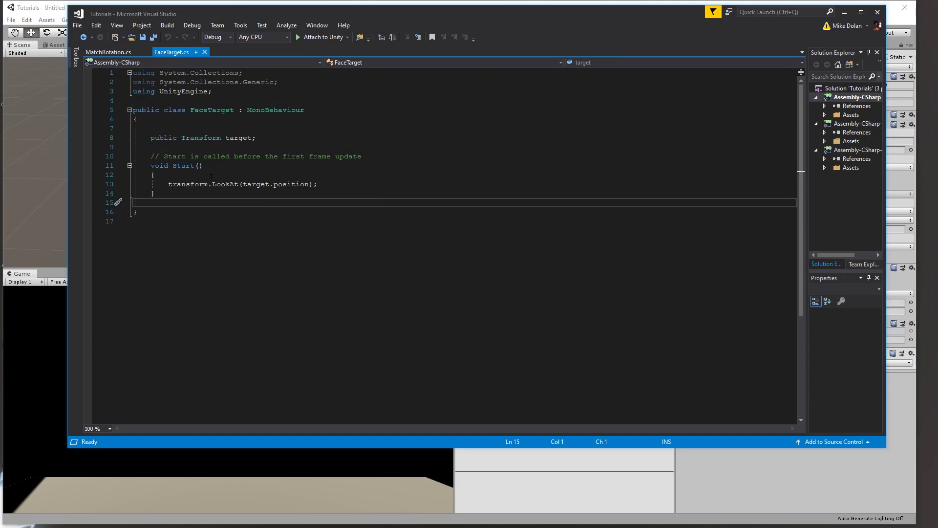
pyautogui.moveTo(146, 137); pyautogui.dragTo(260, 138)
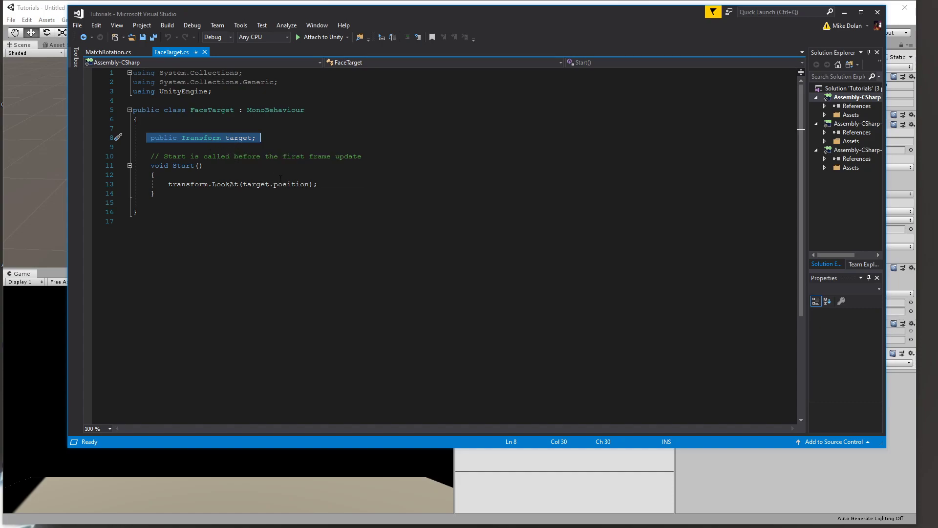
pyautogui.moveTo(172, 183); pyautogui.dragTo(239, 184)
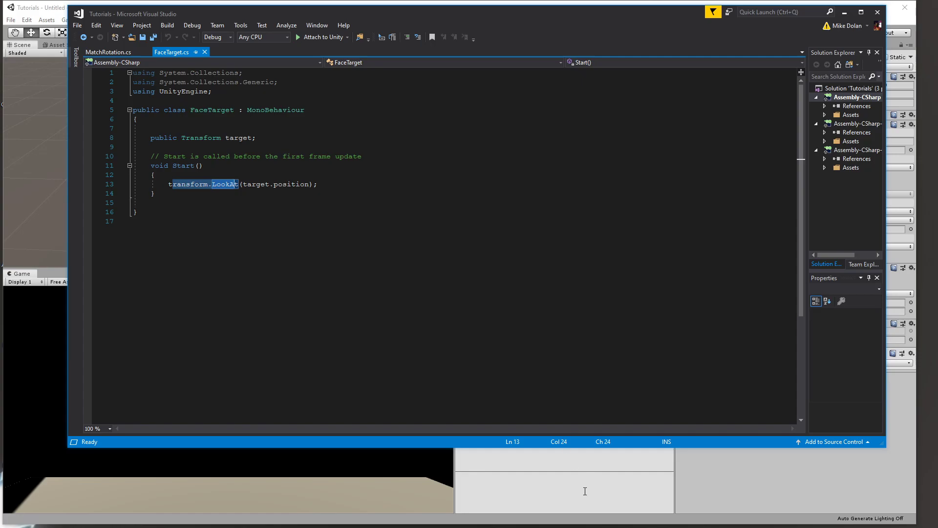
pyautogui.click(427, 286)
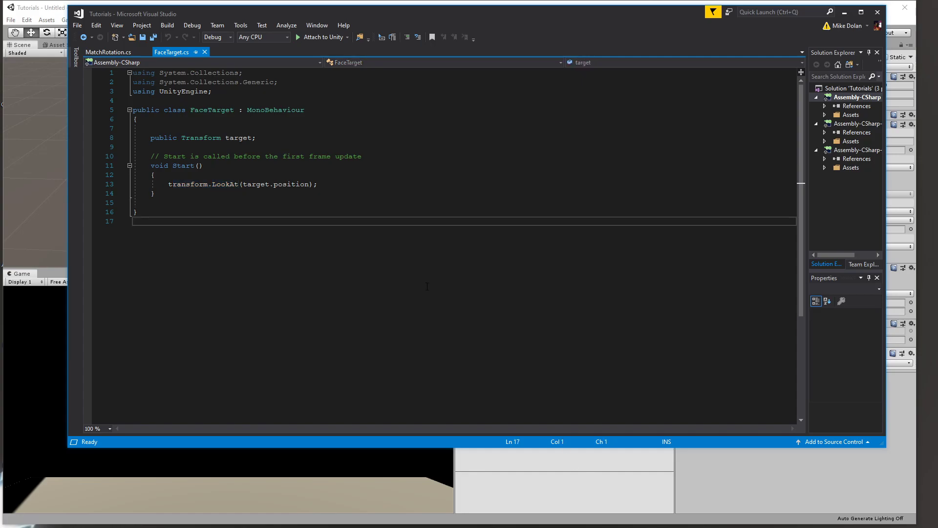
pyautogui.click(540, 482)
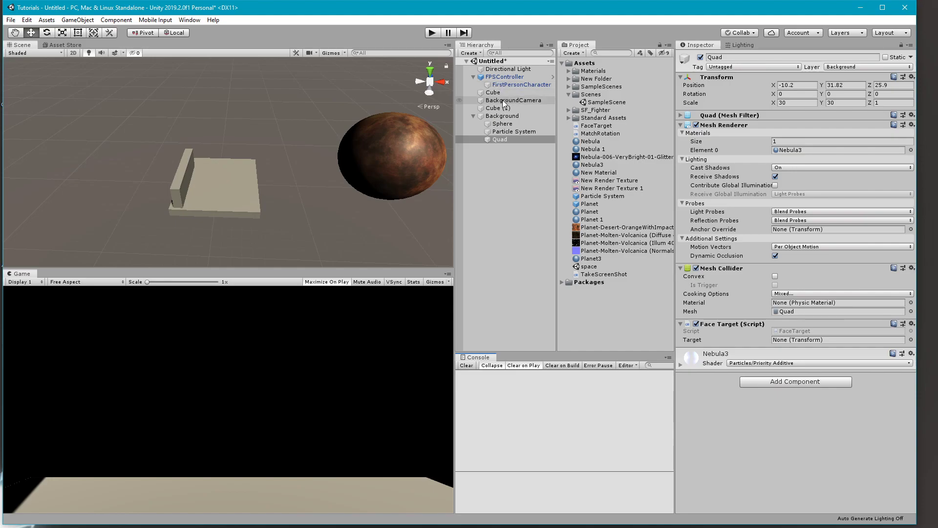
# Assign BackgroundCamera as the Quad's Face Target target and test the nebula's facing in Play mode.
pyautogui.moveTo(504, 102); pyautogui.dragTo(794, 339)
pyautogui.click(432, 33)
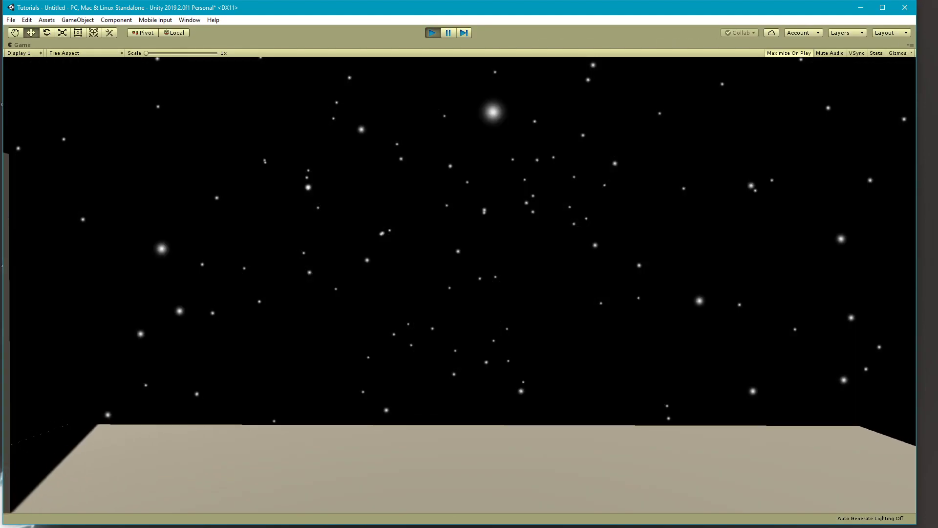
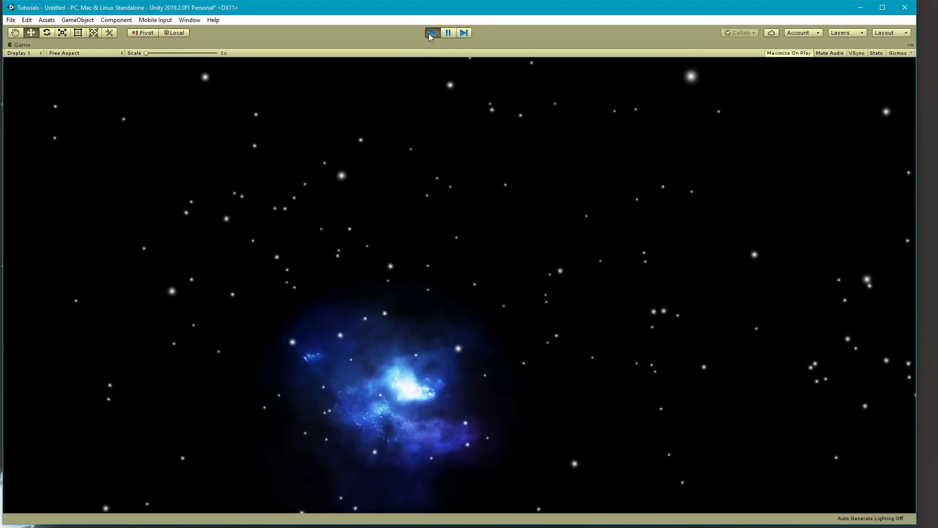
pyautogui.click(431, 33)
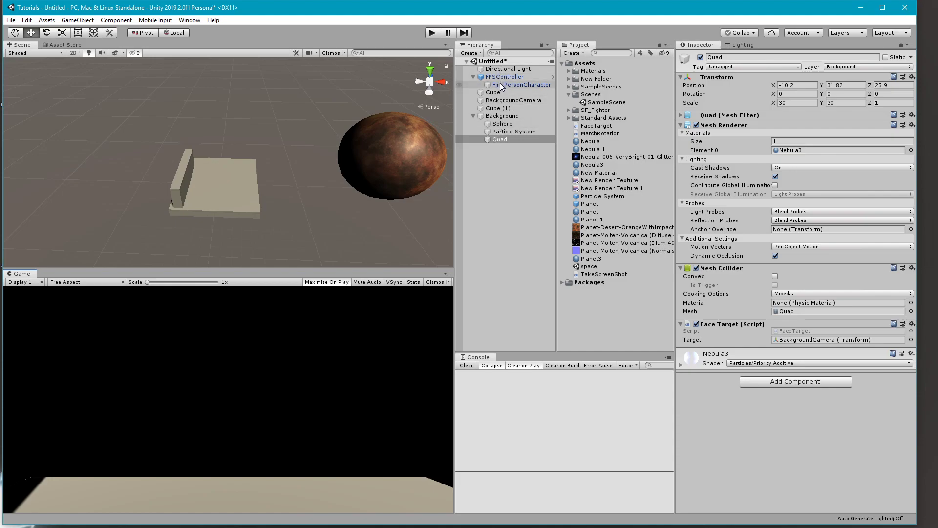
# Select the Directional Light and examine its placement relative to the platform and the planet.
pyautogui.scroll(6, 287, 168)
pyautogui.moveTo(288, 167); pyautogui.dragTo(265, 158, button='middle')
pyautogui.keyDown('alt'); pyautogui.moveTo(265, 158); pyautogui.dragTo(384, 174); pyautogui.keyUp('alt')
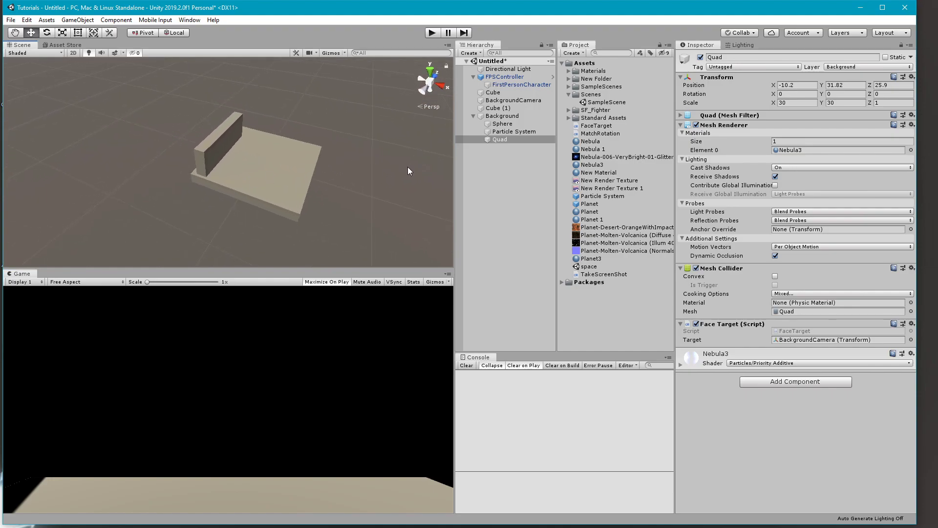
pyautogui.keyDown('alt'); pyautogui.moveTo(364, 130); pyautogui.dragTo(353, 142); pyautogui.keyUp('alt')
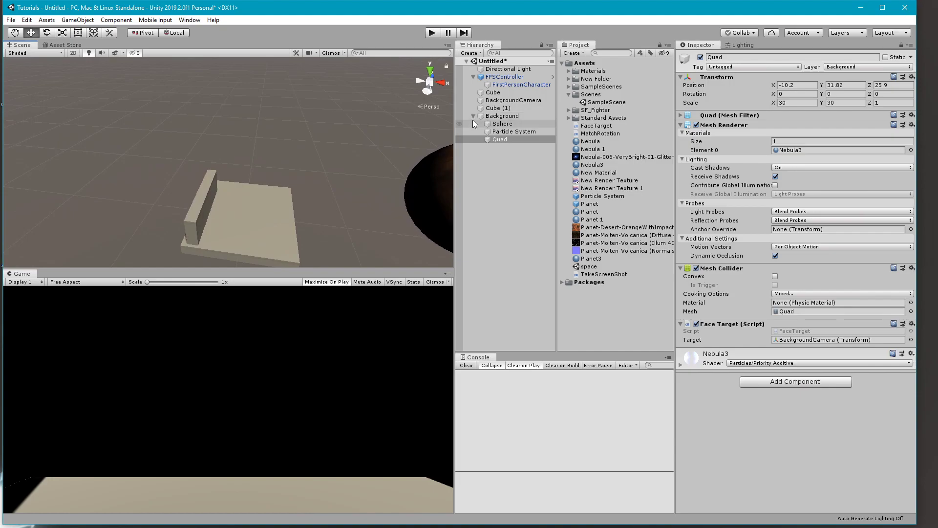
pyautogui.click(525, 69)
pyautogui.moveTo(315, 165); pyautogui.dragTo(271, 163, button='middle')
pyautogui.scroll(-5, 271, 162)
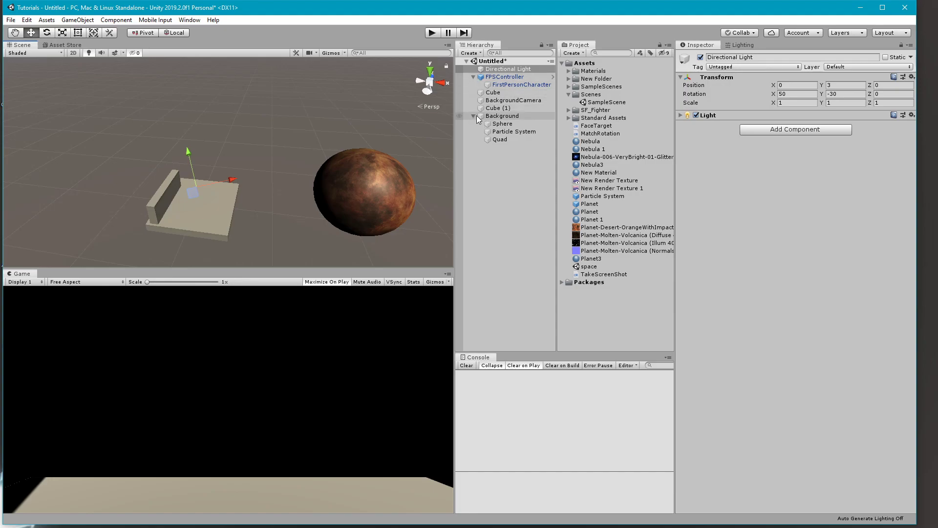
# Create a new 3D sphere under the Background object and put it on the Background layer.
pyautogui.rightClick(491, 116)
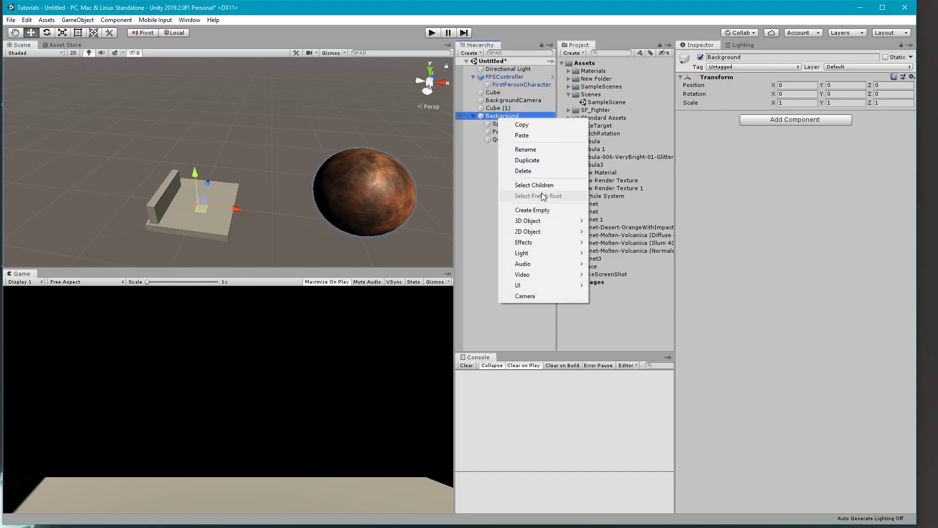
pyautogui.moveTo(547, 222)
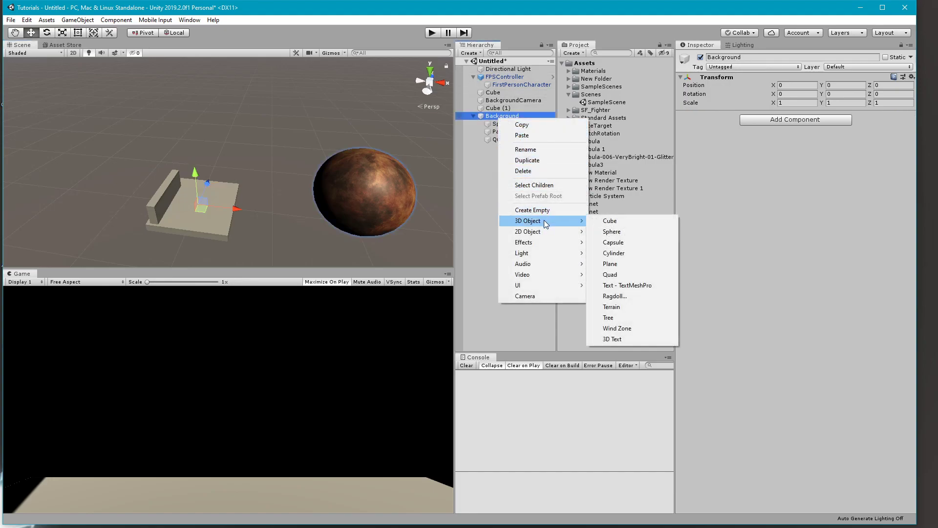
pyautogui.click(606, 231)
pyautogui.click(841, 67)
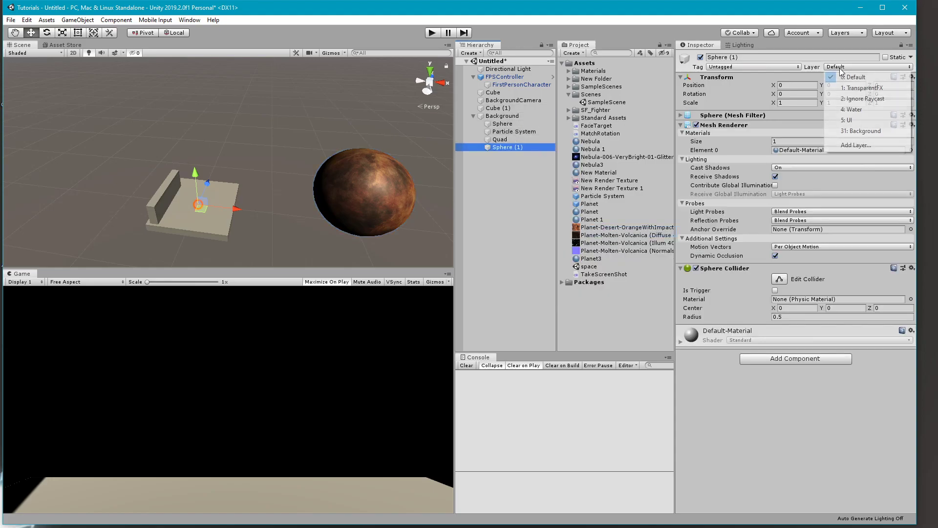
pyautogui.click(868, 131)
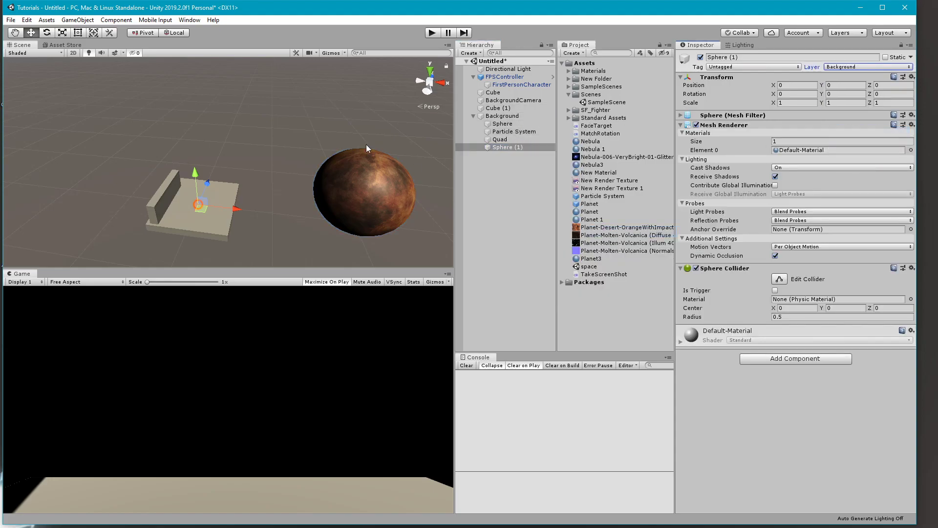
# Move the new sphere away from the platform to about Y 6.29, Z -30.4.
pyautogui.moveTo(208, 181); pyautogui.dragTo(193, 221)
pyautogui.keyDown('alt'); pyautogui.moveTo(342, 146); pyautogui.dragTo(163, 167); pyautogui.keyUp('alt')
pyautogui.moveTo(401, 156); pyautogui.dragTo(207, 120, button='middle')
pyautogui.moveTo(188, 180); pyautogui.dragTo(51, 200)
pyautogui.moveTo(163, 175); pyautogui.dragTo(305, 90, button='middle')
pyautogui.moveTo(195, 119); pyautogui.dragTo(79, 136)
pyautogui.moveTo(234, 133); pyautogui.dragTo(331, 137, button='middle')
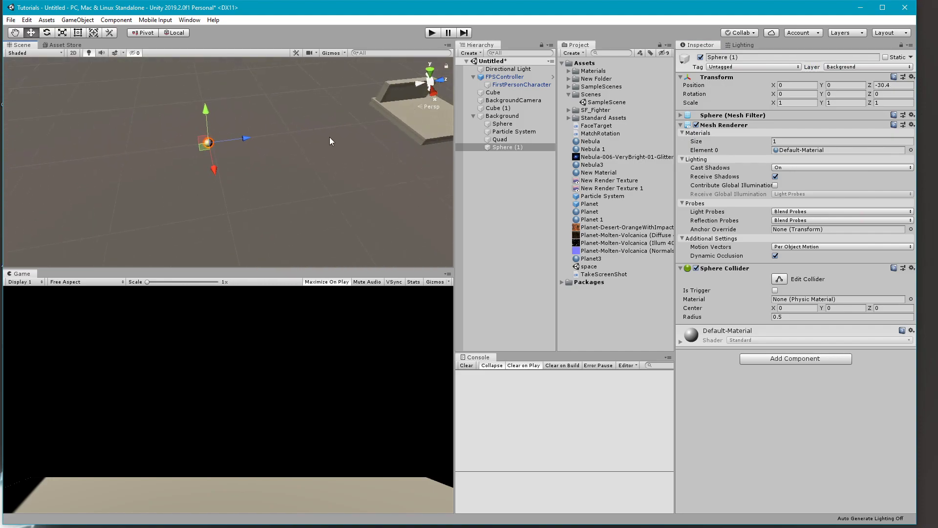
pyautogui.scroll(-3, 315, 140)
pyautogui.moveTo(218, 118); pyautogui.dragTo(204, 80)
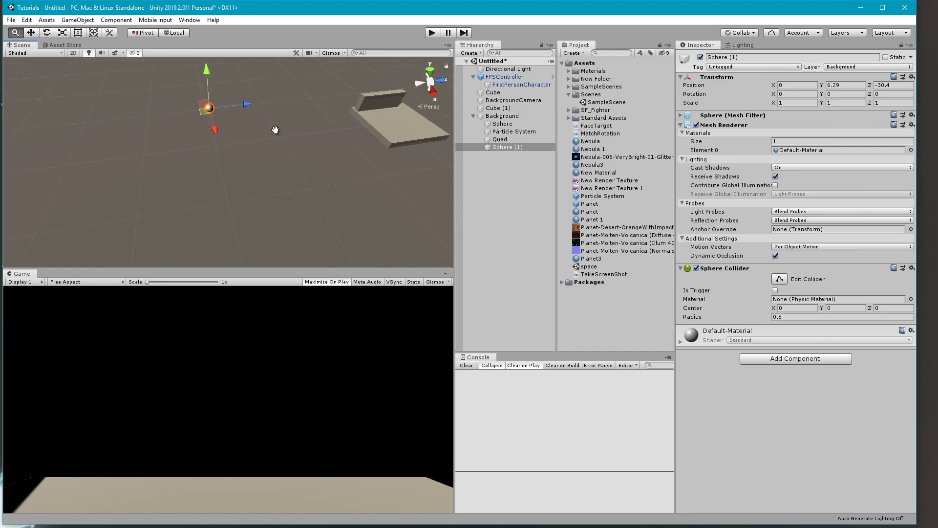
pyautogui.moveTo(275, 127); pyautogui.dragTo(248, 157, button='middle')
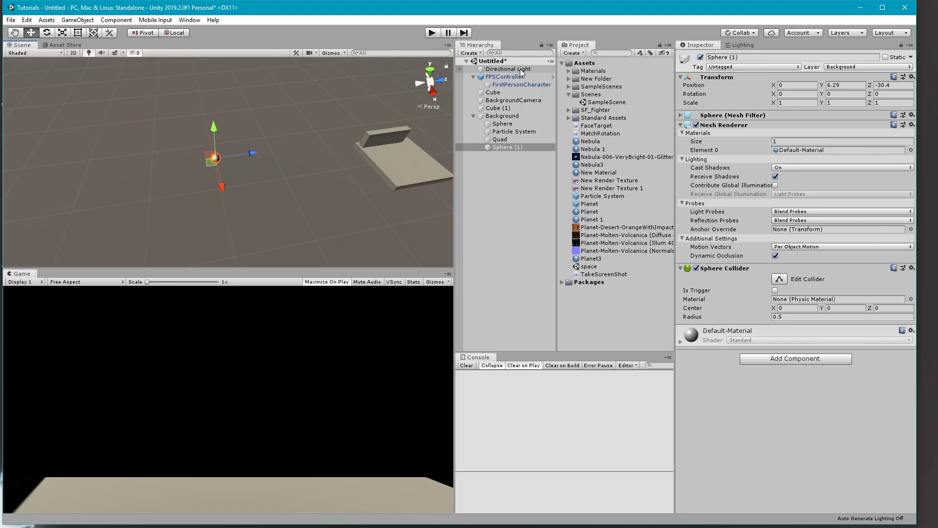
# Make the Directional Light a child of the new sphere and reset its transform.
pyautogui.moveTo(520, 69); pyautogui.dragTo(519, 148)
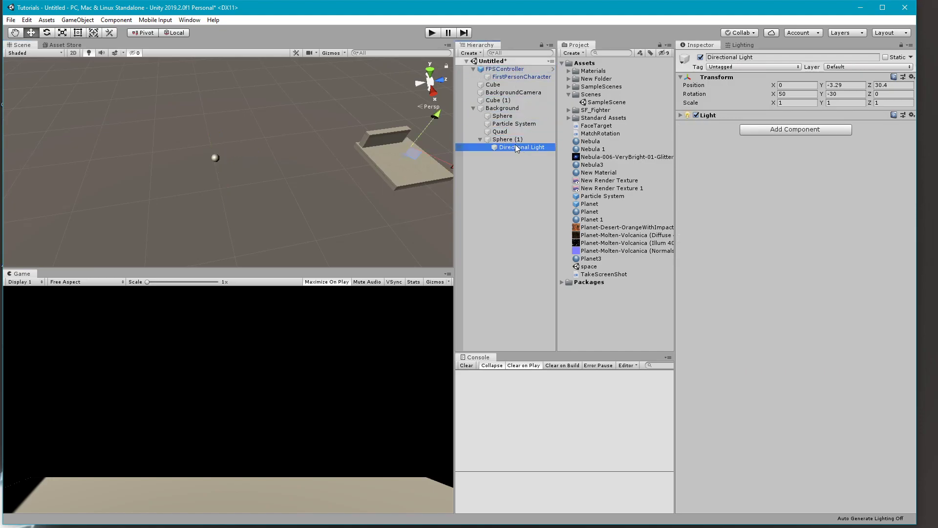
pyautogui.click(510, 140)
pyautogui.click(511, 147)
pyautogui.click(912, 77)
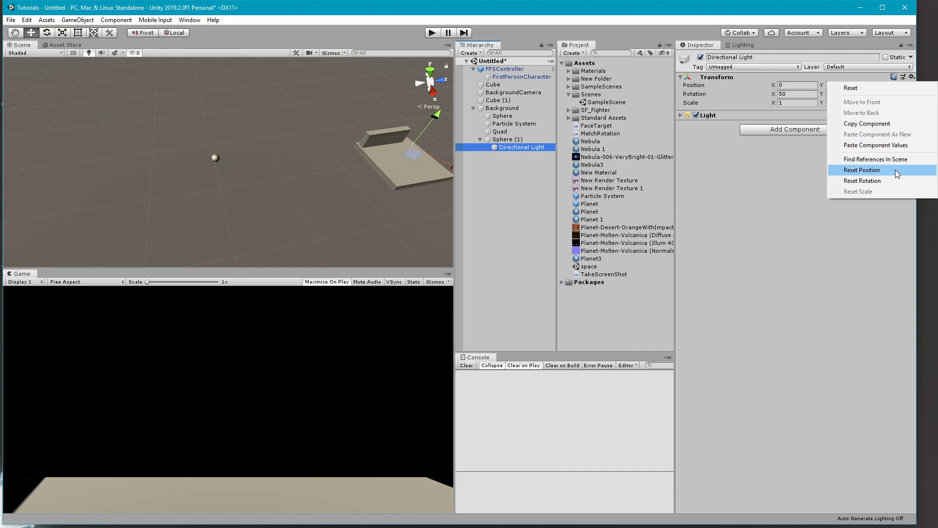
pyautogui.click(866, 88)
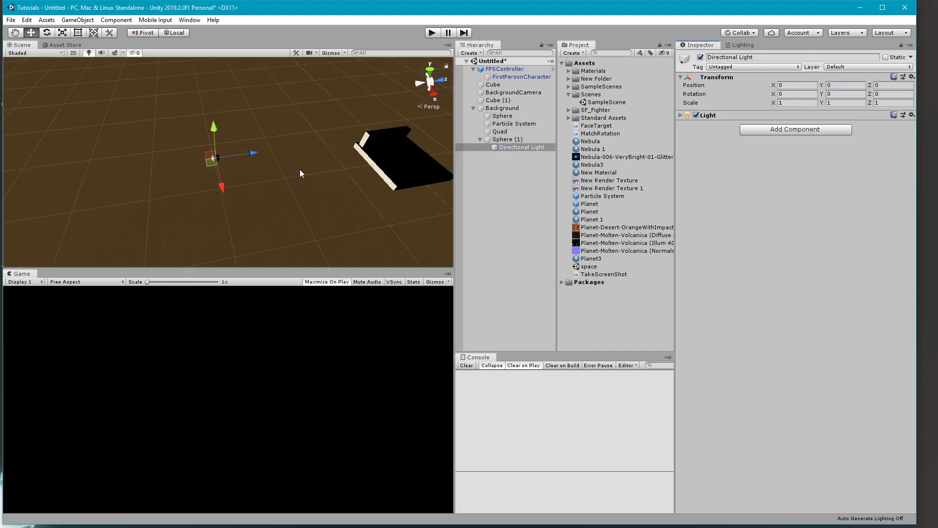
# Expand the Directional Light's Light component and shift the light to about Z -0.2.
pyautogui.scroll(-2, 300, 170)
pyautogui.moveTo(269, 146)
pyautogui.mouseDown(button='middle')
pyautogui.moveTo(201, 151)
pyautogui.moveTo(272, 160)
pyautogui.mouseUp(button='middle')
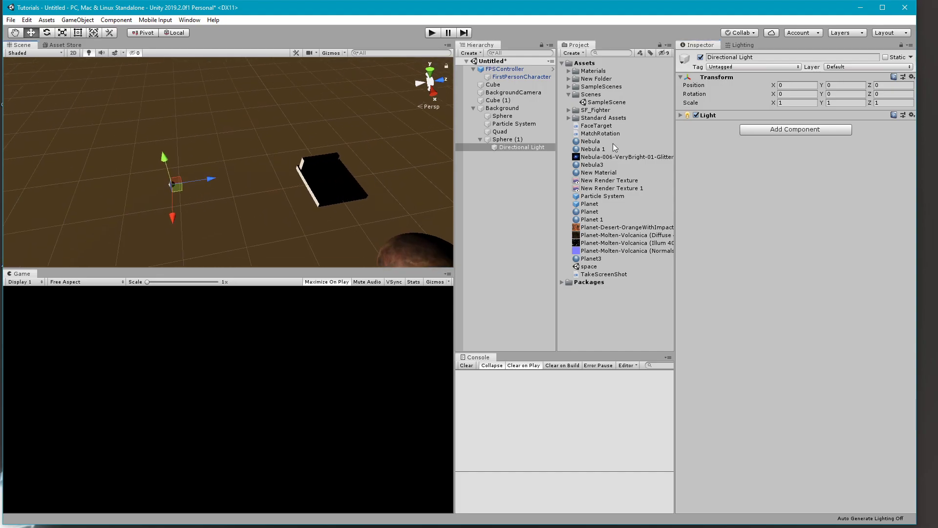
pyautogui.click(681, 115)
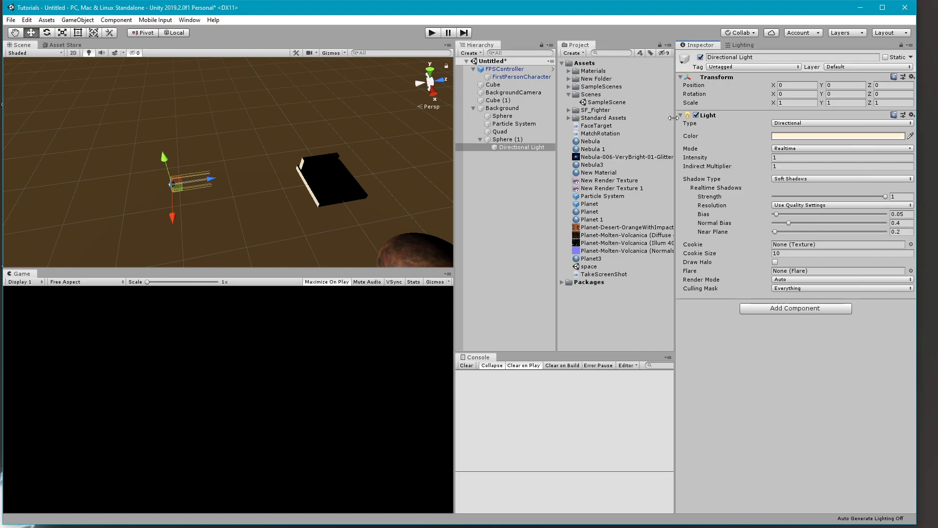
pyautogui.moveTo(208, 179); pyautogui.dragTo(207, 179)
pyautogui.moveTo(235, 165); pyautogui.dragTo(332, 213, button='right')
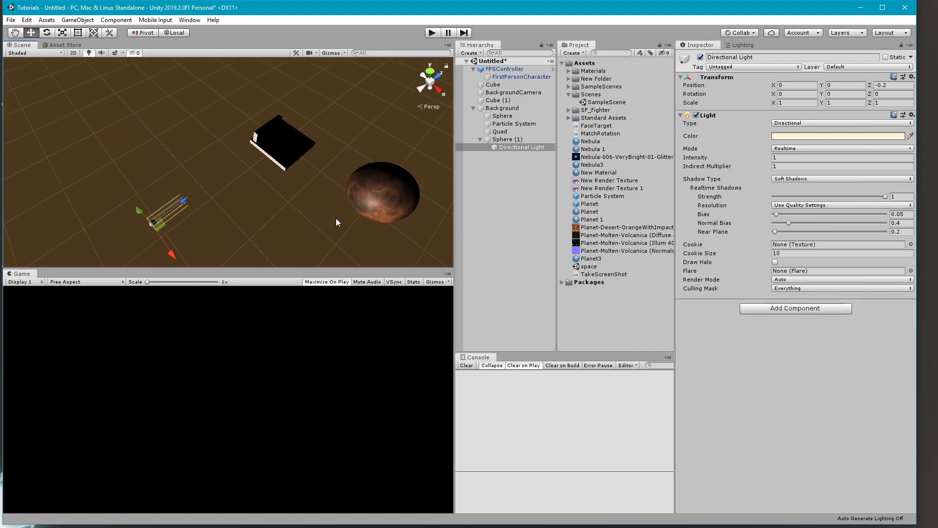
# Play-test the scene briefly, and undo the Directional Light's last shift and transform reset.
pyautogui.click(432, 32)
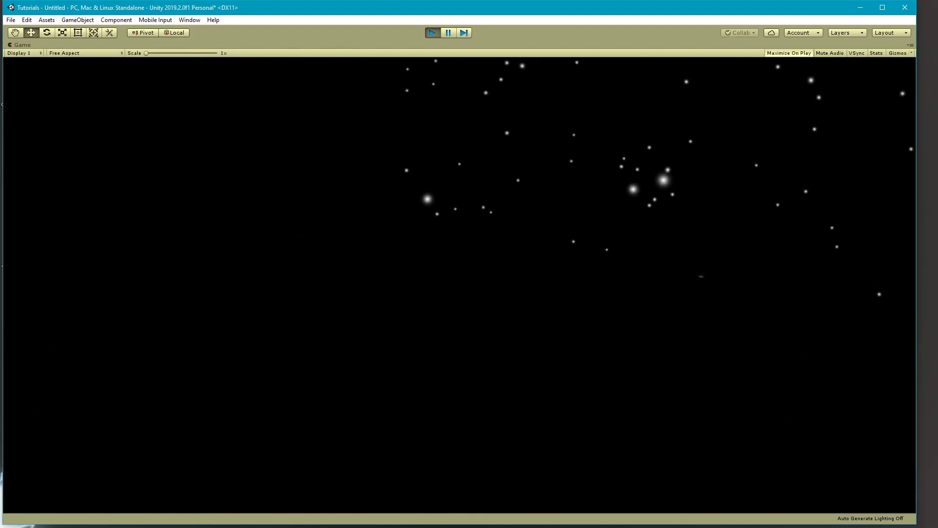
pyautogui.click(432, 32)
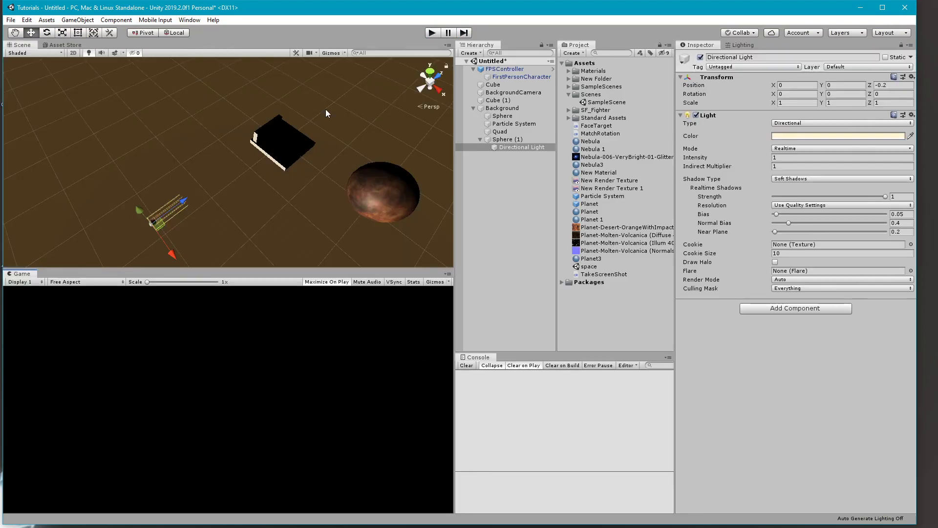
pyautogui.hotkey('ctrl', 'z')
pyautogui.hotkey('ctrl', 'z')
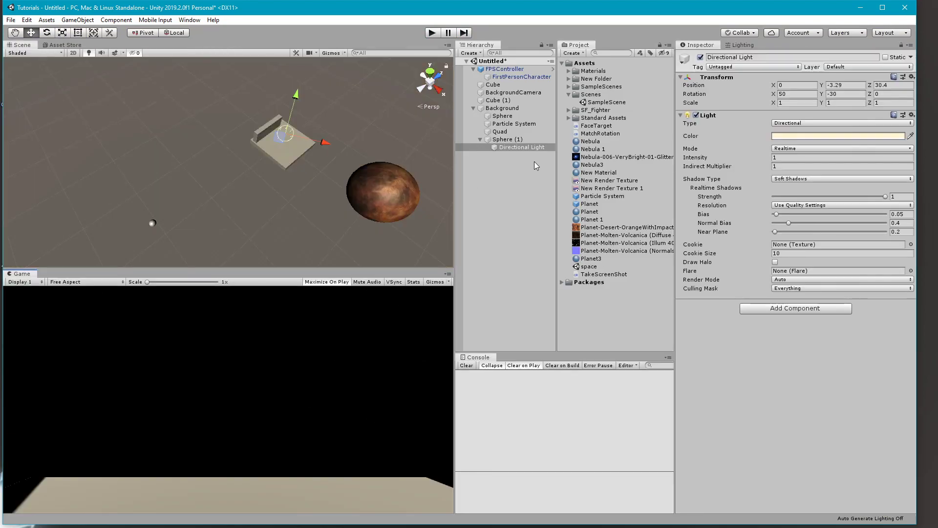
# Set the Directional Light's Y and Z position to 0 so it sits at the centre of its parent sphere.
pyautogui.click(503, 148)
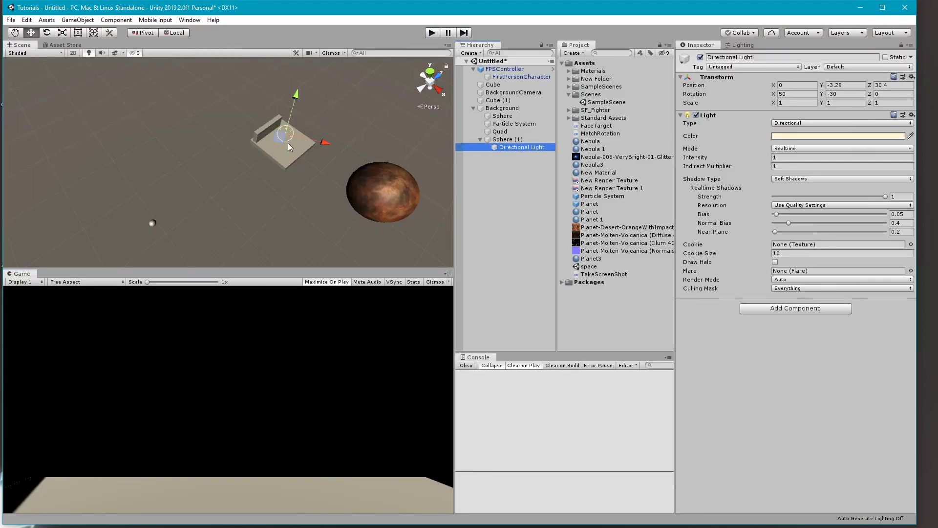
pyautogui.click(847, 86)
pyautogui.write('0')
pyautogui.press('Tab')
pyautogui.write('0')
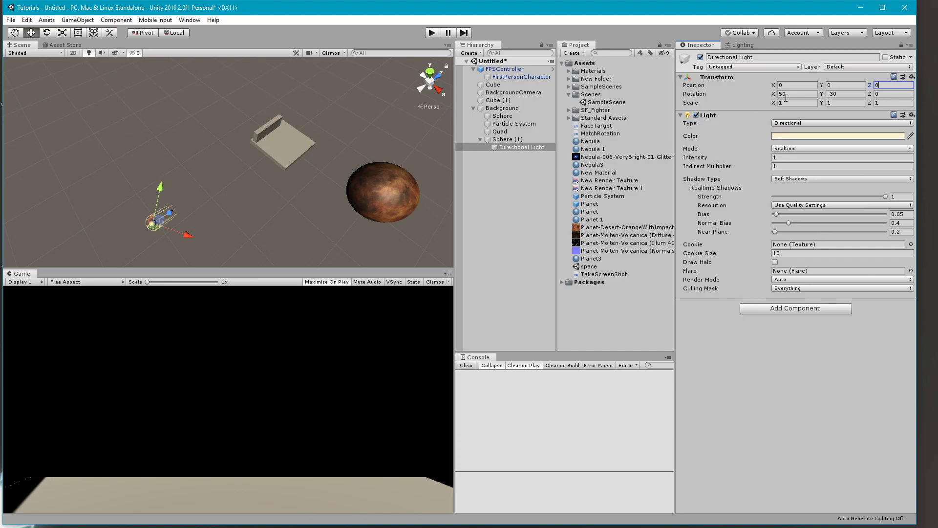
# Rotate the Directional Light to about 67.84 on X.
pyautogui.moveTo(774, 93); pyautogui.dragTo(174, 187)
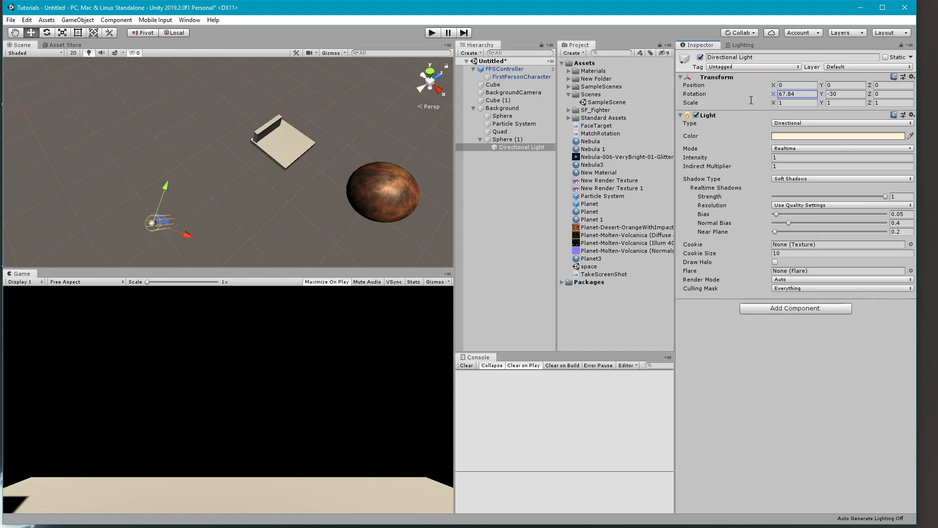
pyautogui.moveTo(325, 140); pyautogui.dragTo(240, 141, button='middle')
pyautogui.keyDown('alt'); pyautogui.moveTo(323, 151); pyautogui.dragTo(202, 140); pyautogui.keyUp('alt')
pyautogui.moveTo(201, 140); pyautogui.dragTo(258, 156, button='middle')
# Add a Light component to Sphere (1).
pyautogui.click(499, 140)
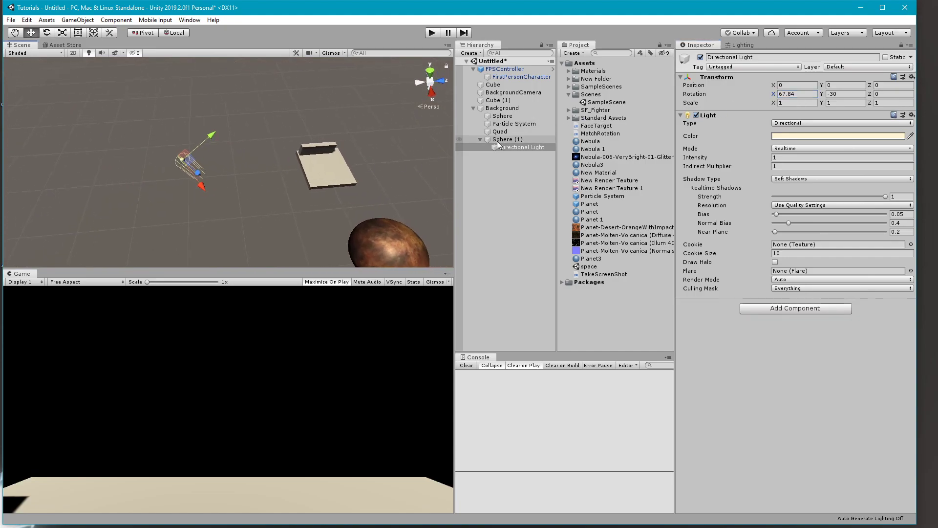
pyautogui.click(504, 146)
pyautogui.click(505, 141)
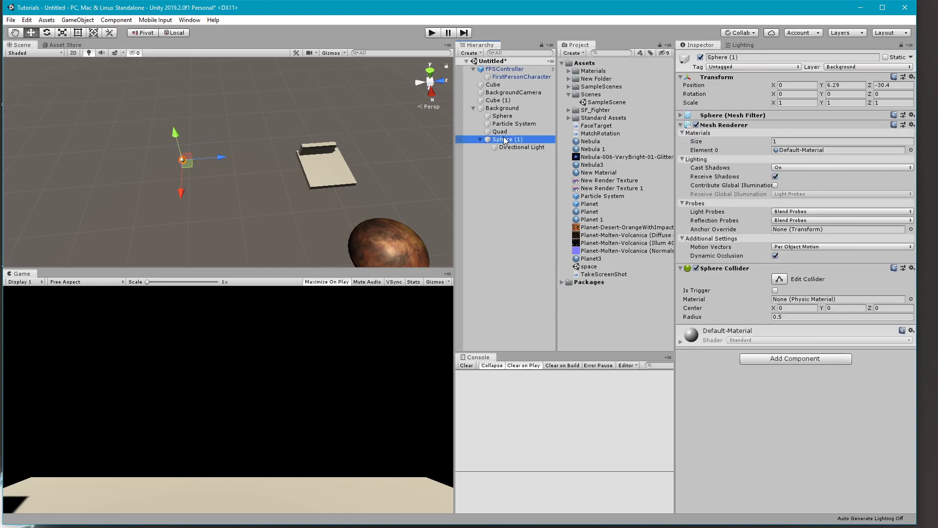
pyautogui.click(804, 362)
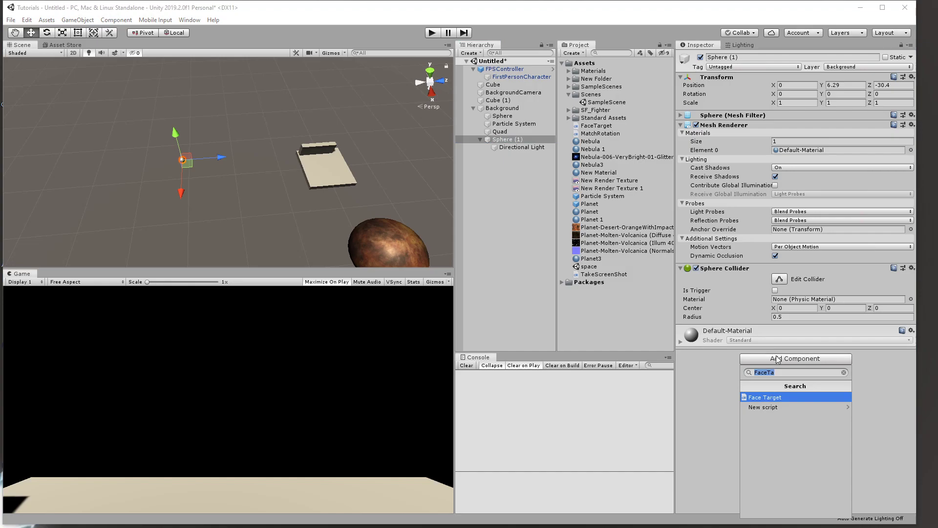
pyautogui.write('light')
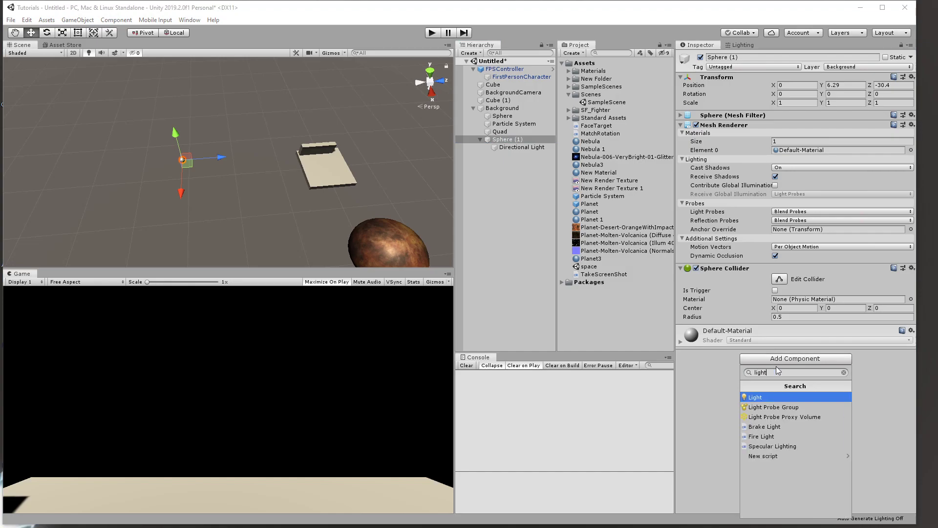
pyautogui.click(786, 398)
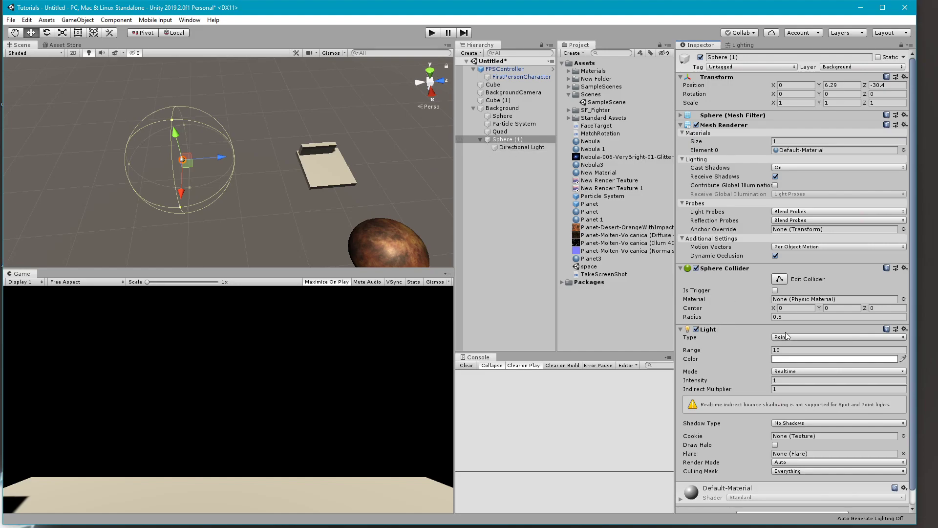
# Increase the range of the sphere's point light to about 48.5 so it reaches the platform and planet.
pyautogui.click(791, 349)
pyautogui.write('50.7')
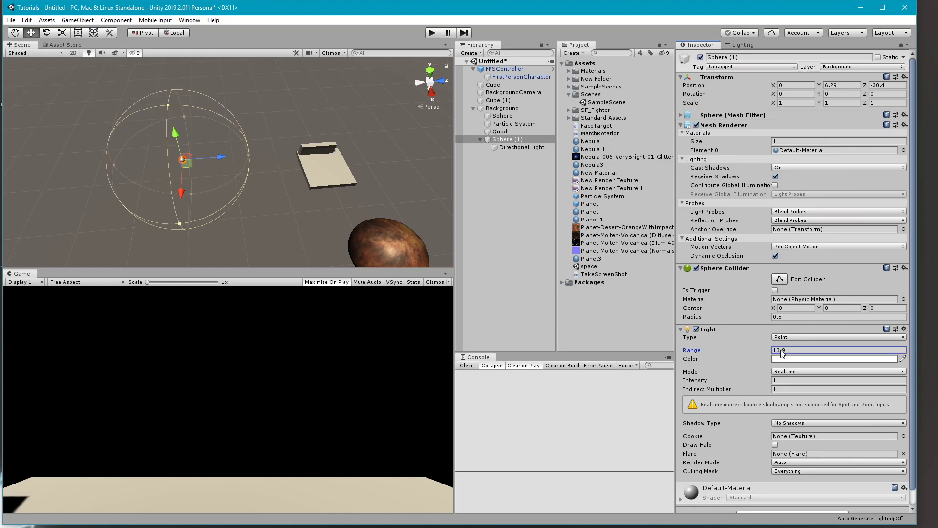
pyautogui.moveTo(855, 342); pyautogui.dragTo(837, 340)
pyautogui.scroll(-8, 313, 163)
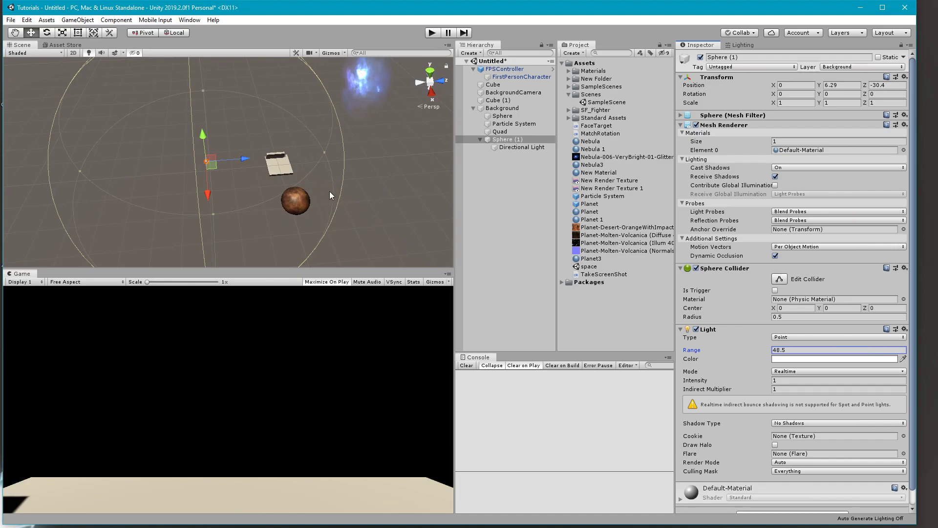
pyautogui.moveTo(327, 192); pyautogui.dragTo(335, 200, button='middle')
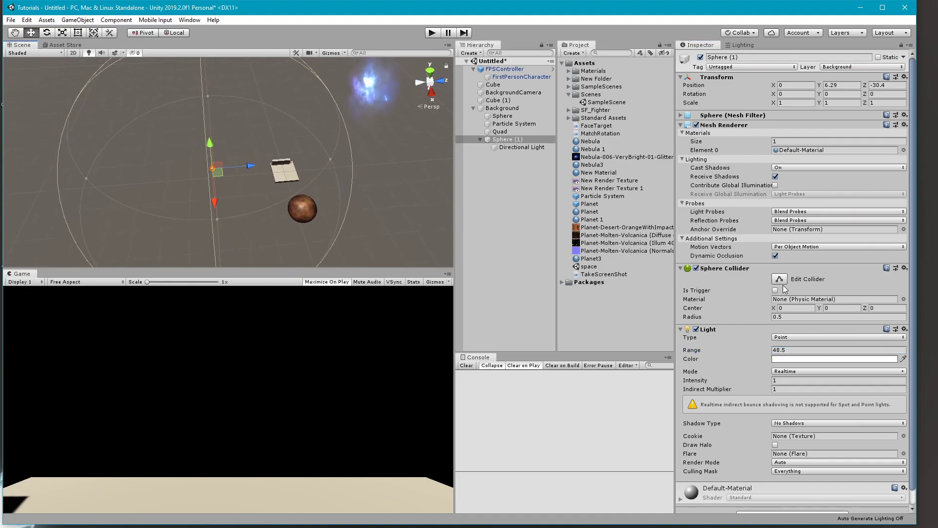
# Set the colour of the sphere's point light to orange-yellow FFBB00.
pyautogui.scroll(-1, 825, 332)
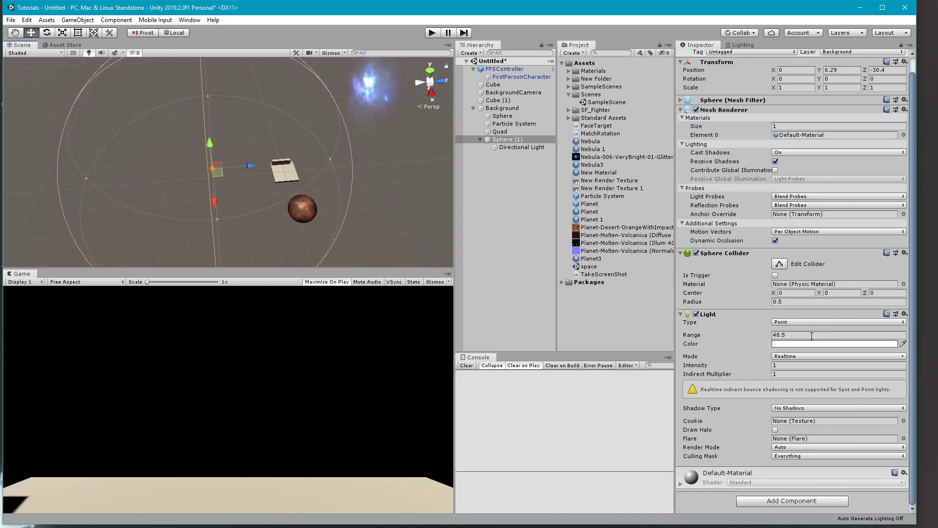
pyautogui.click(835, 343)
pyautogui.click(834, 259)
pyautogui.click(823, 267)
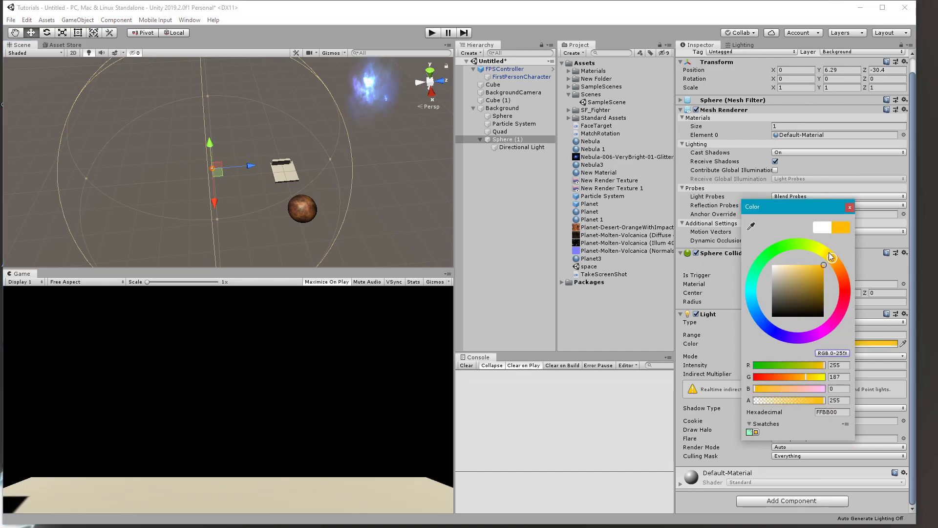
pyautogui.click(850, 206)
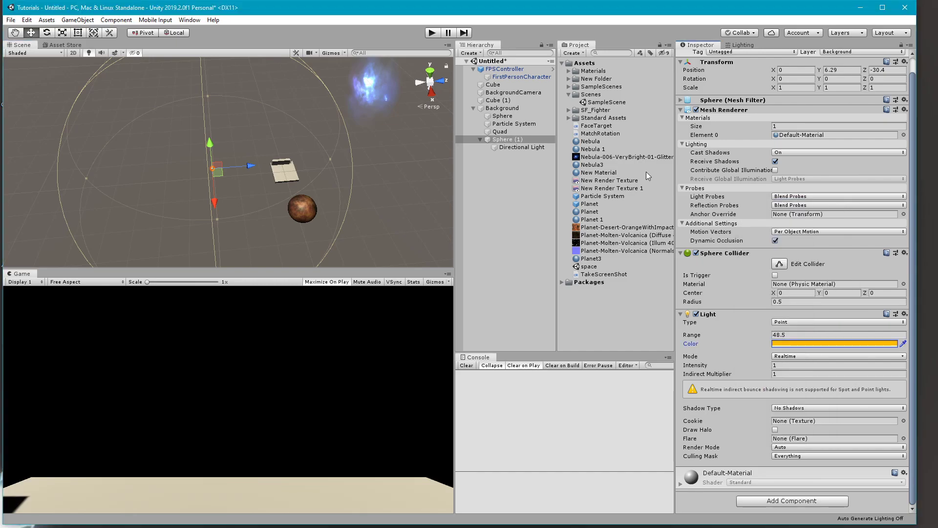
# Rotate the Directional Light to about X 11.4 and Y 0.8 so it aims towards the platform.
pyautogui.click(515, 147)
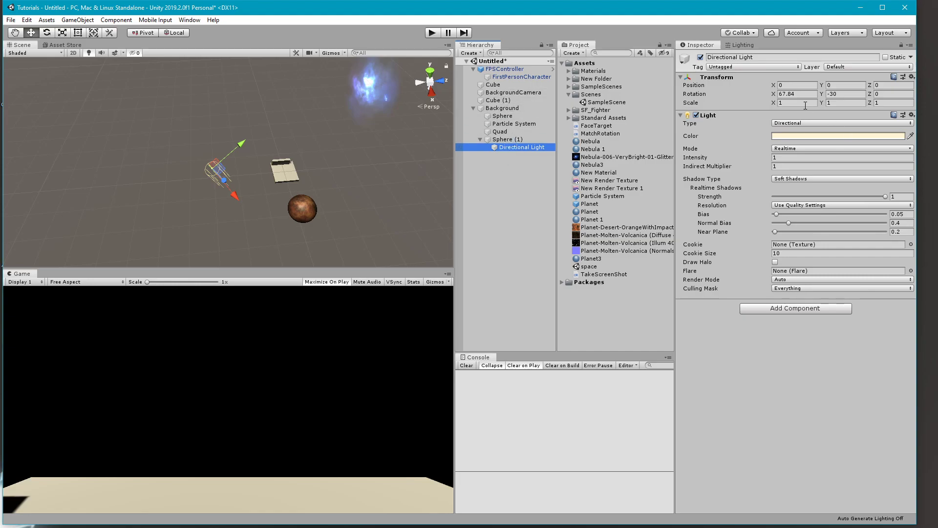
pyautogui.moveTo(770, 93); pyautogui.dragTo(634, 107)
pyautogui.click(419, 83)
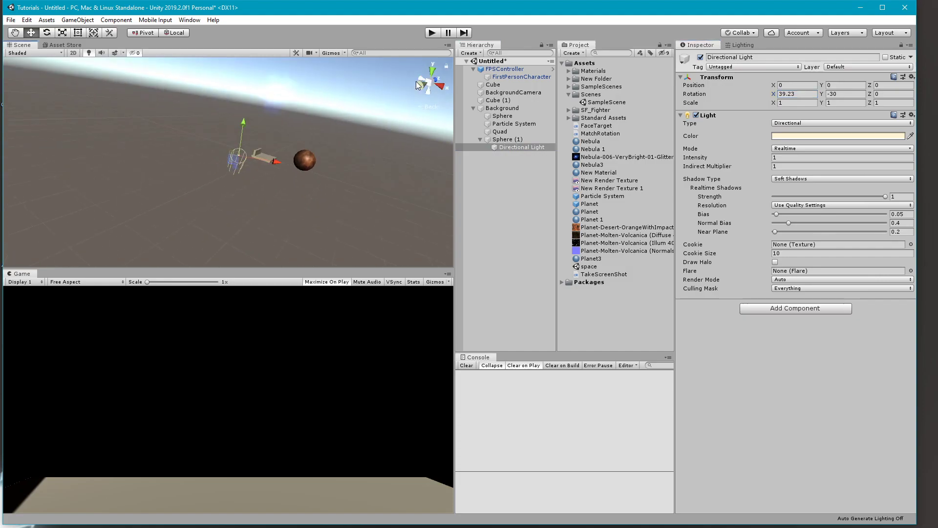
pyautogui.keyDown('alt'); pyautogui.moveTo(283, 132); pyautogui.dragTo(294, 201); pyautogui.keyUp('alt')
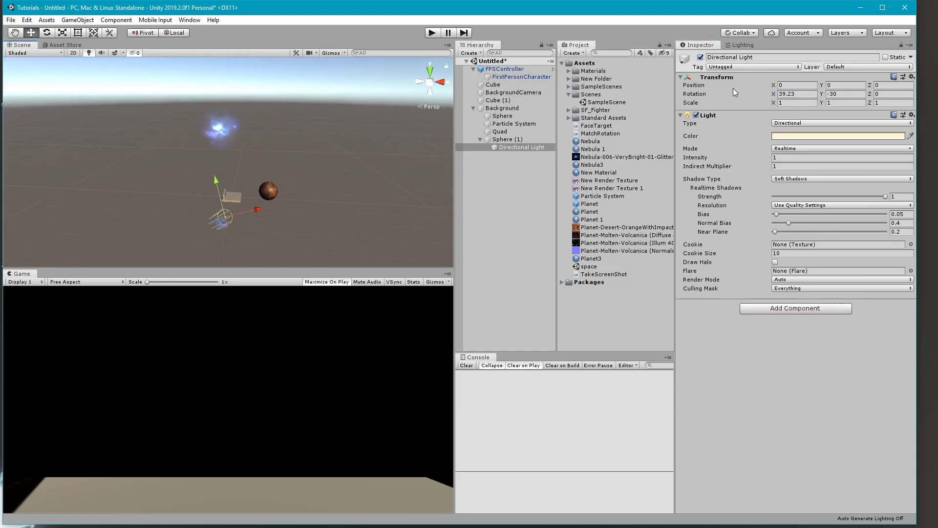
pyautogui.moveTo(773, 93); pyautogui.dragTo(737, 94)
pyautogui.moveTo(822, 93); pyautogui.dragTo(896, 97)
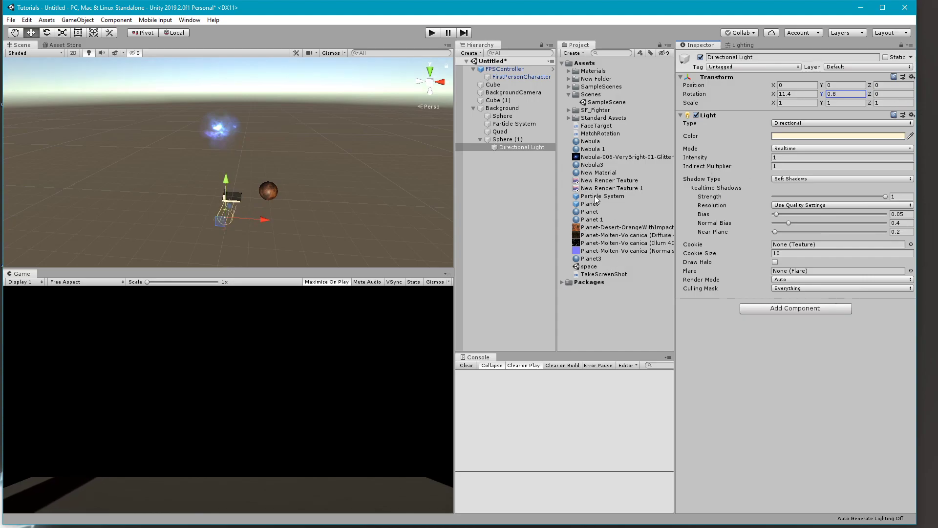
# Add the FaceTarget script to the Directional Light and assign BackgroundCamera as its target.
pyautogui.moveTo(593, 128); pyautogui.dragTo(771, 341)
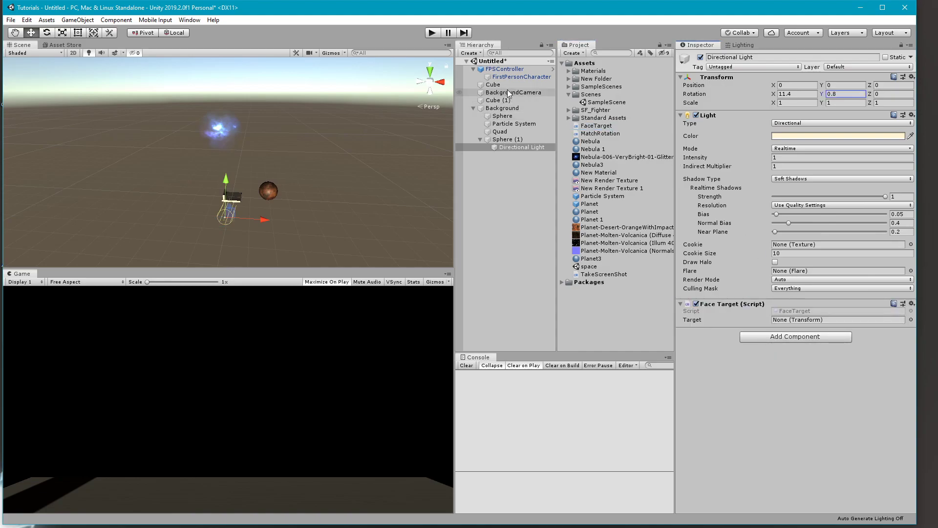
pyautogui.moveTo(506, 89); pyautogui.dragTo(790, 322)
pyautogui.click(515, 139)
pyautogui.click(521, 146)
# Restrict the culling mask of Sphere (1)'s point light to the Background layer only.
pyautogui.click(518, 138)
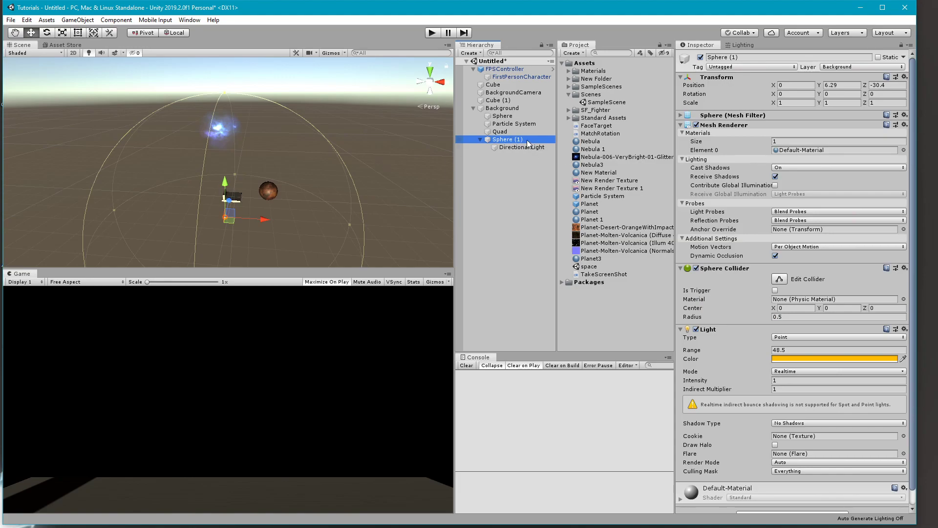
pyautogui.scroll(-1, 738, 257)
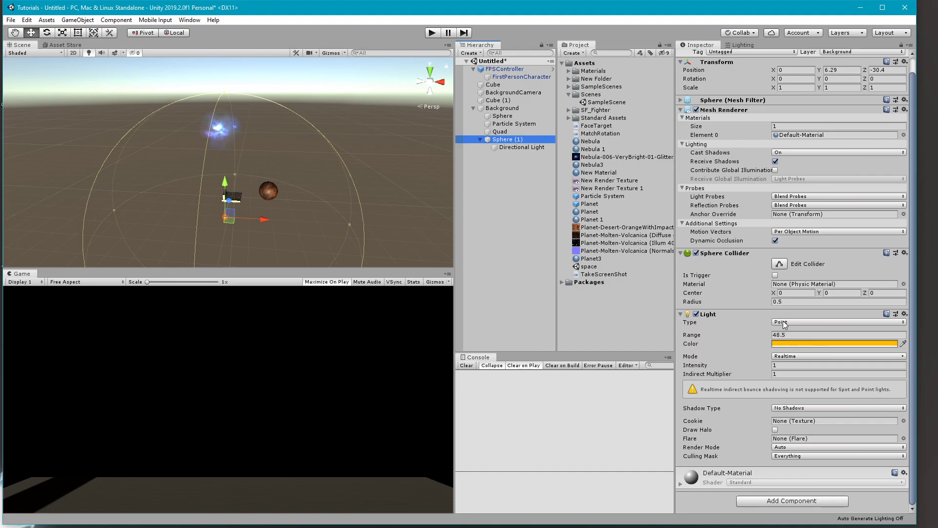
pyautogui.scroll(1, 821, 141)
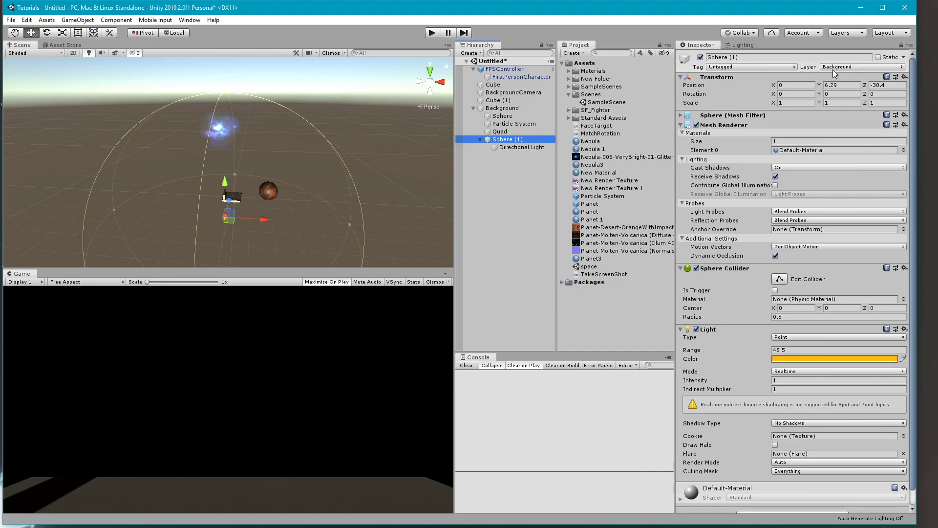
pyautogui.scroll(-1, 811, 389)
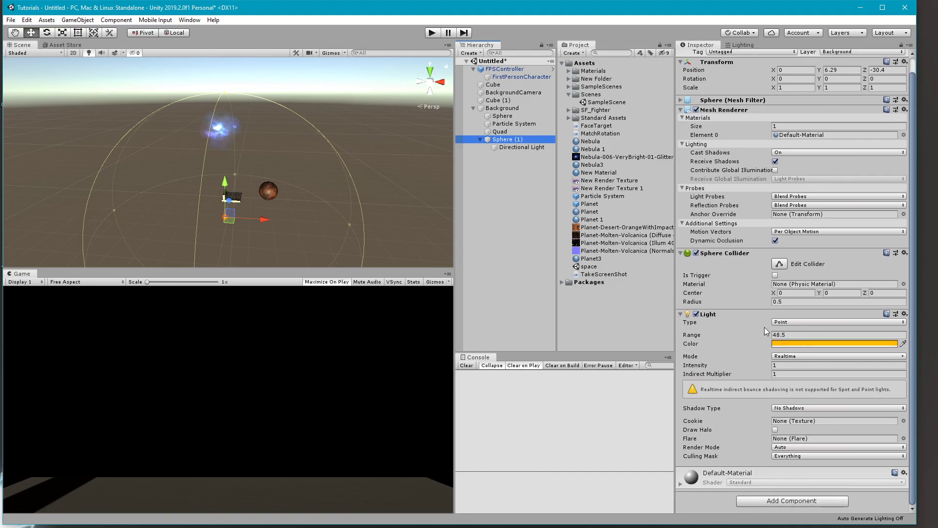
pyautogui.click(806, 455)
pyautogui.click(803, 378)
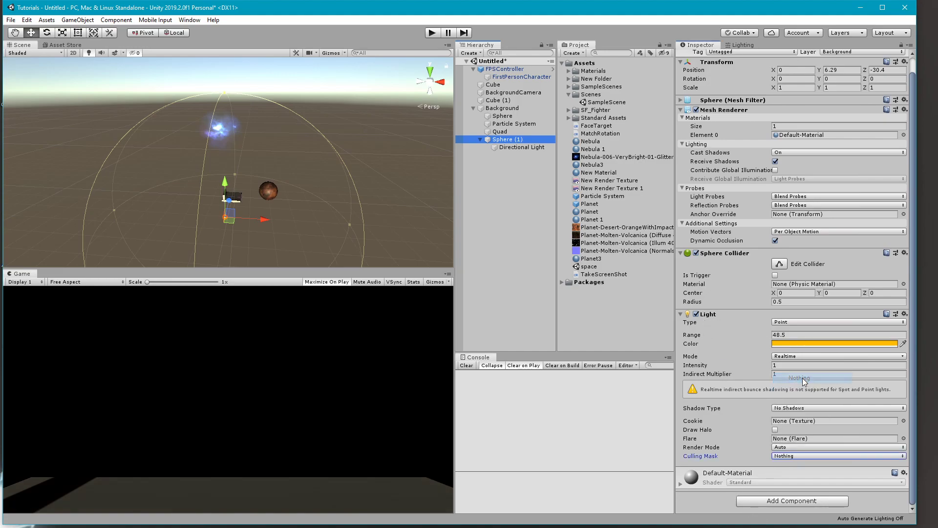
pyautogui.click(799, 455)
pyautogui.click(798, 452)
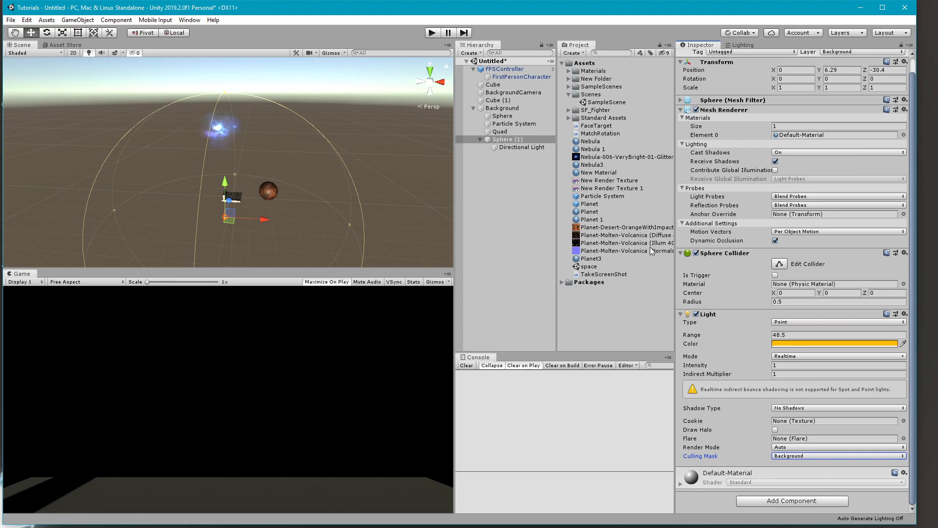
# Exclude the Background layer from the Directional Light's culling mask.
pyautogui.click(518, 147)
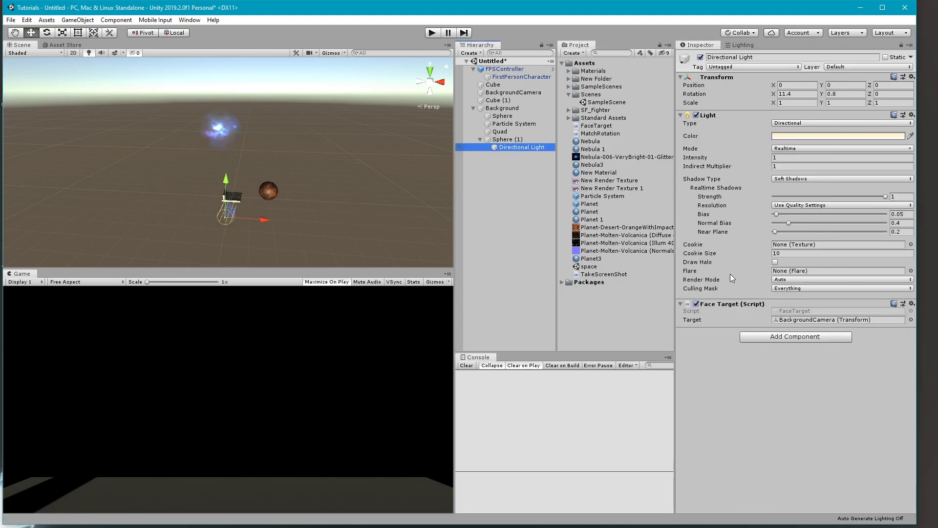
pyautogui.click(787, 287)
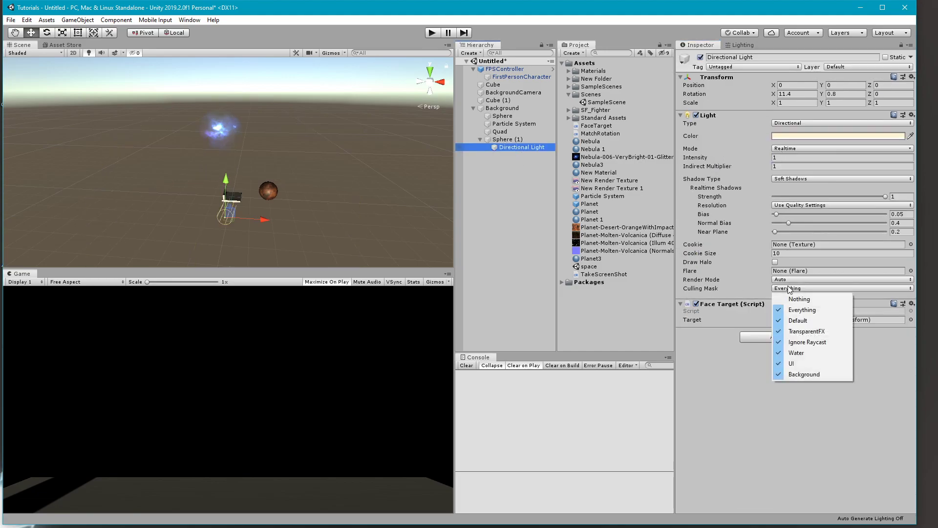
pyautogui.click(802, 375)
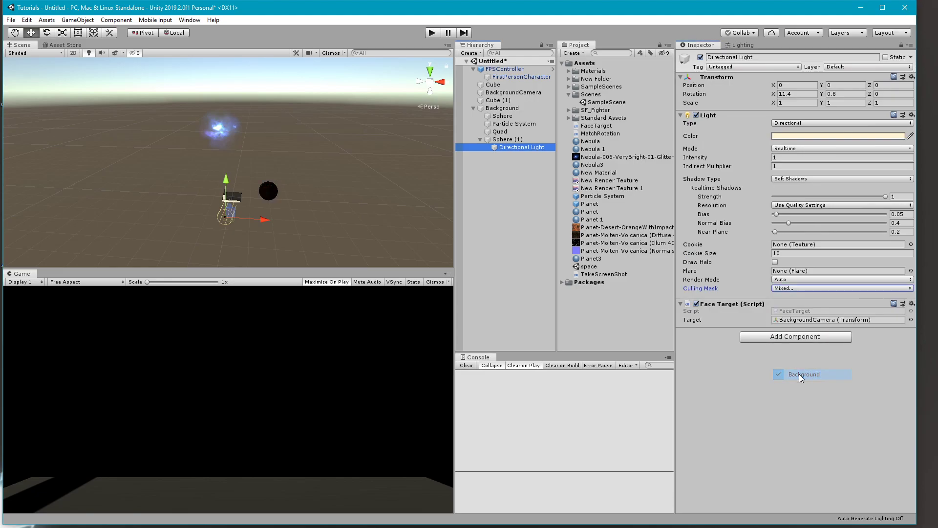
pyautogui.click(796, 289)
pyautogui.click(790, 422)
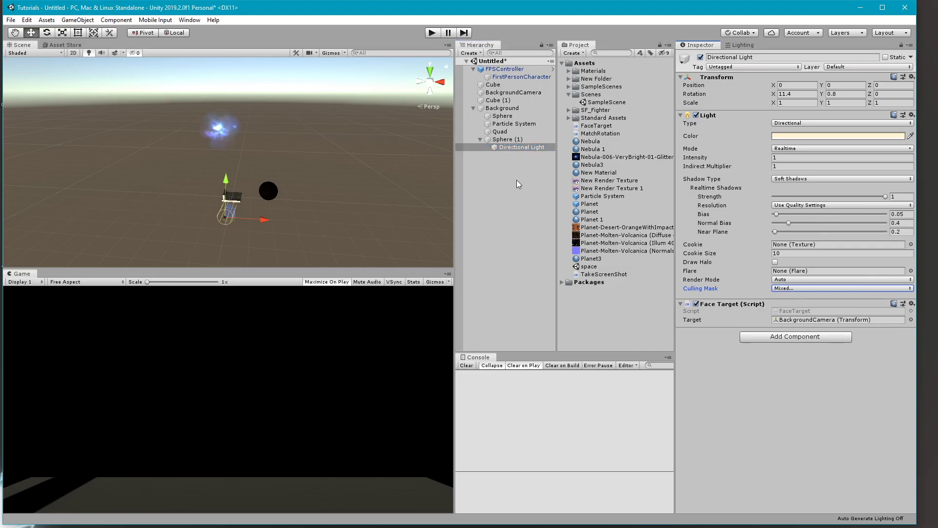
# Raise the intensity of Sphere (1)'s point light to about 11.7.
pyautogui.click(503, 140)
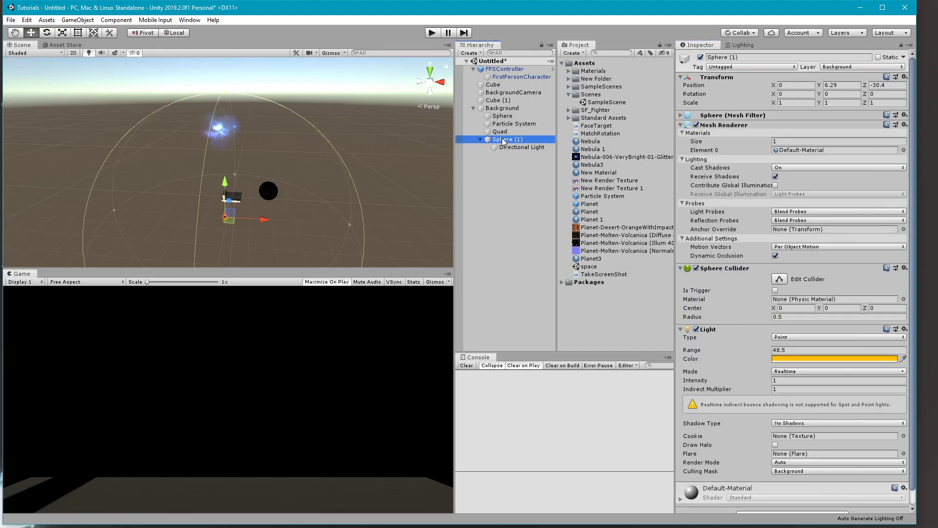
pyautogui.keyDown('alt'); pyautogui.moveTo(345, 136); pyautogui.dragTo(219, 188); pyautogui.keyUp('alt')
pyautogui.moveTo(297, 146); pyautogui.dragTo(270, 184, button='middle')
pyautogui.scroll(7, 290, 163)
pyautogui.keyDown('alt'); pyautogui.moveTo(270, 184); pyautogui.dragTo(310, 173); pyautogui.keyUp('alt')
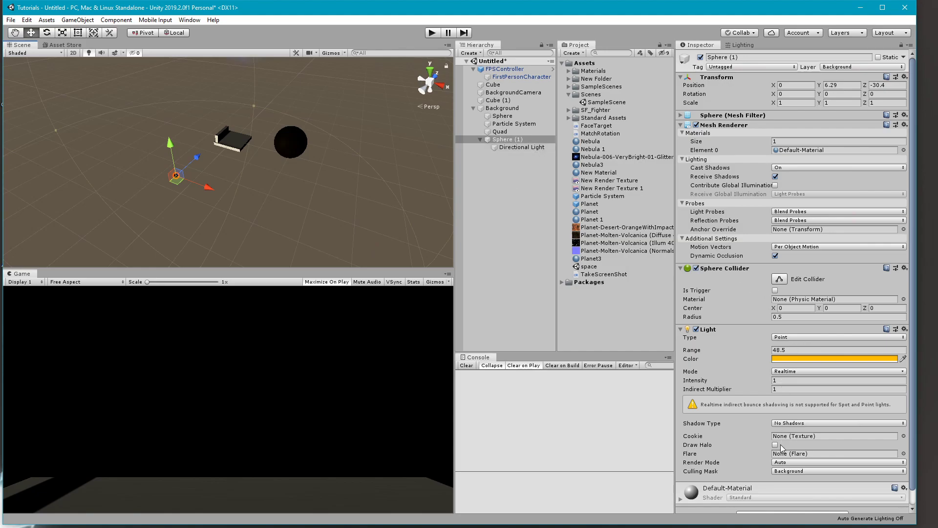
pyautogui.moveTo(765, 379); pyautogui.dragTo(794, 380)
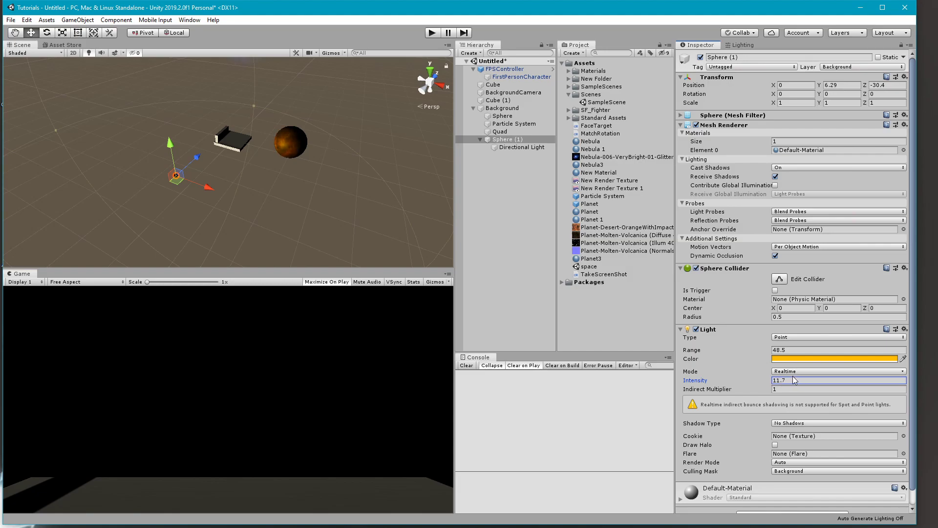
# Play-test the scene to check how Sphere (1)'s brighter point light looks.
pyautogui.click(429, 34)
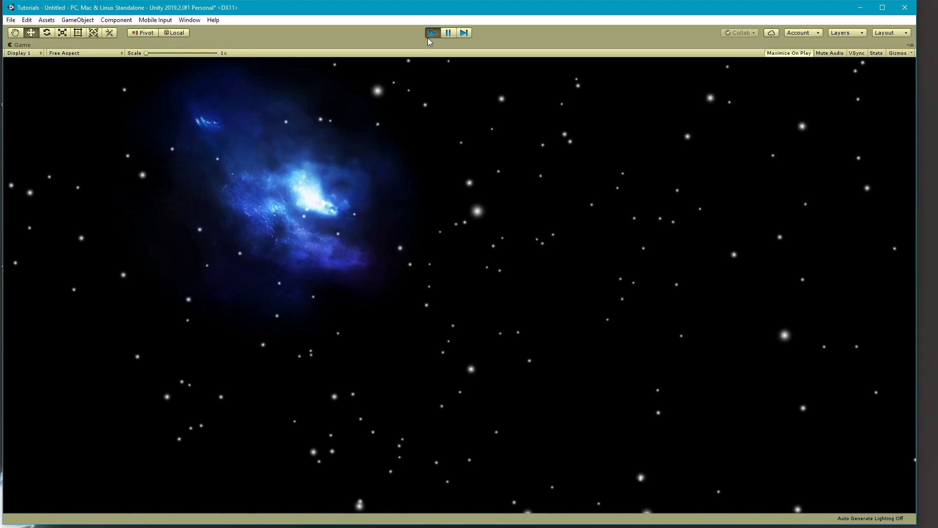
pyautogui.click(432, 33)
# Scale Sphere (1) to 10 on all three axes and move it back along Z to -39.
pyautogui.moveTo(239, 177); pyautogui.dragTo(361, 172, button='middle')
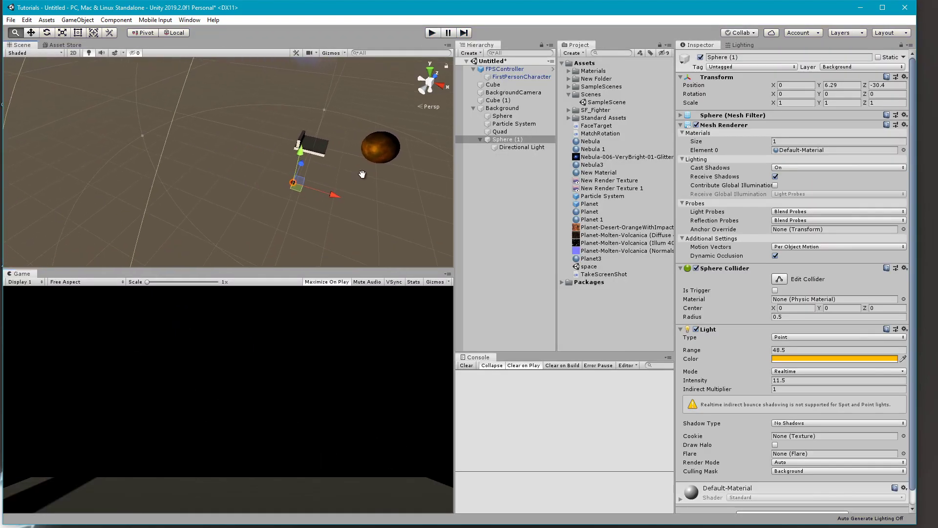
pyautogui.click(795, 103)
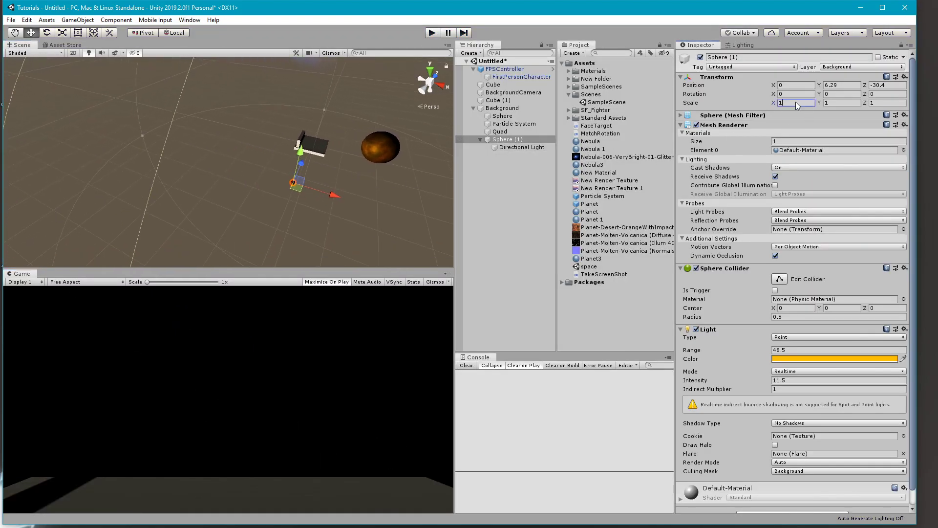
pyautogui.write('0')
pyautogui.click(834, 104)
pyautogui.write('0')
pyautogui.click(883, 102)
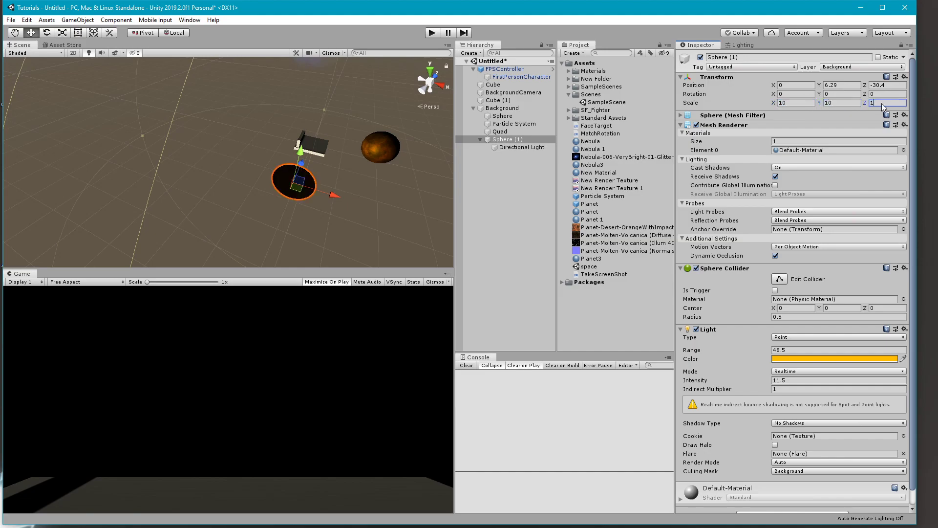
pyautogui.write('0')
pyautogui.moveTo(312, 160); pyautogui.dragTo(358, 182)
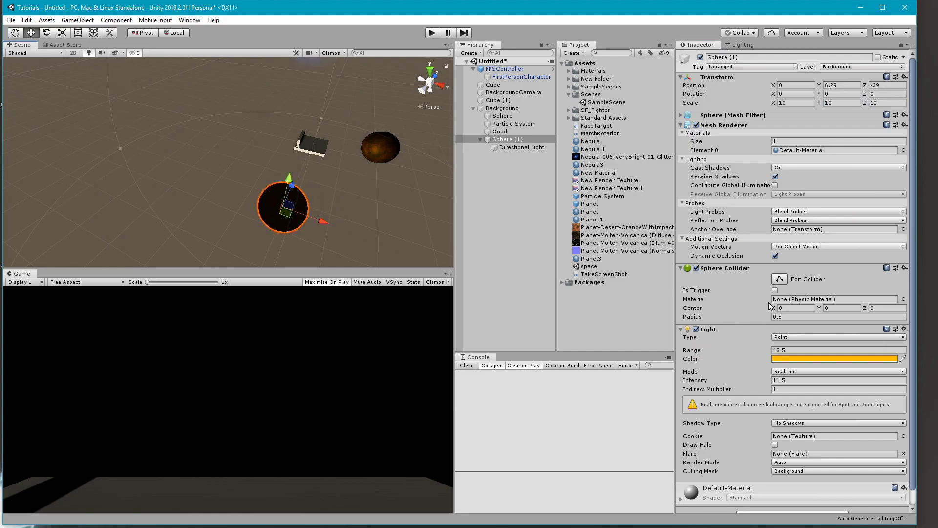
# Assign the ParticleFirecloud material to Sphere (1) and play-test the scene.
pyautogui.click(903, 150)
pyautogui.scroll(5, 538, 163)
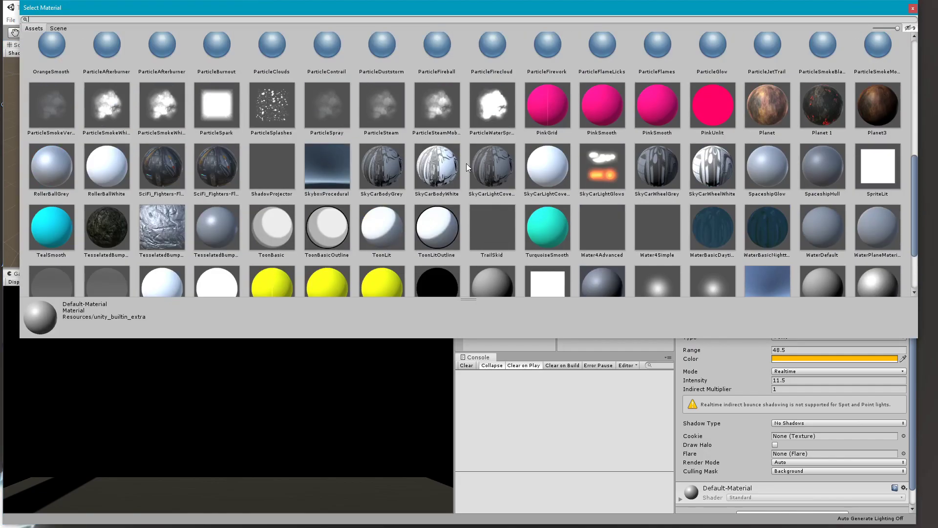
pyautogui.scroll(-1, 515, 196)
pyautogui.click(504, 162)
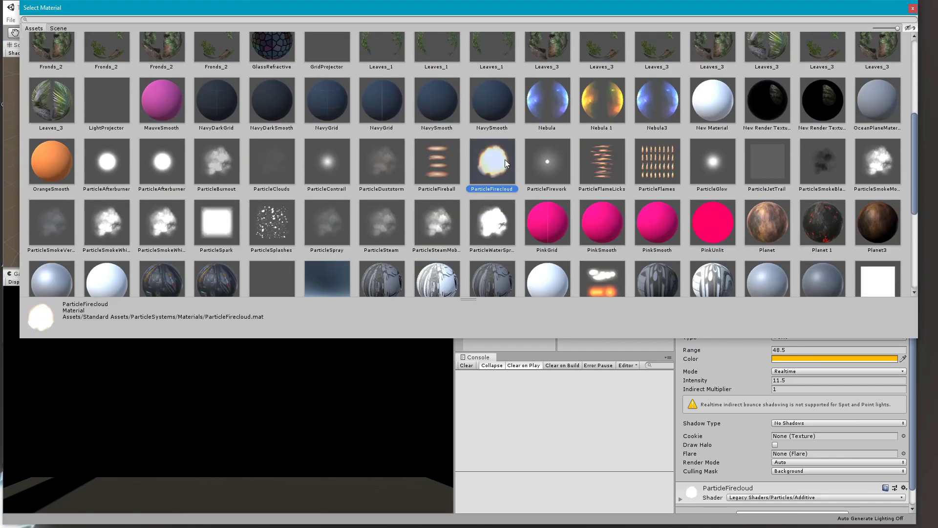
pyautogui.click(912, 8)
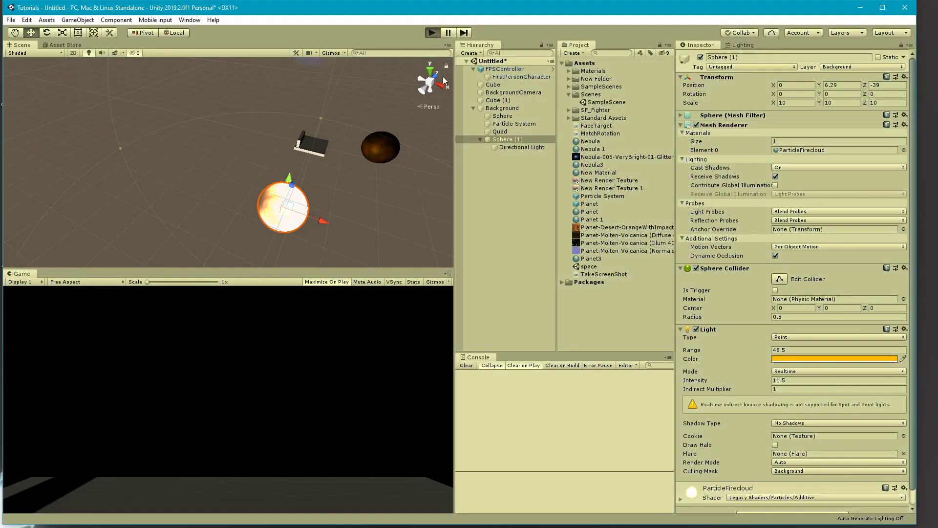
pyautogui.click(432, 32)
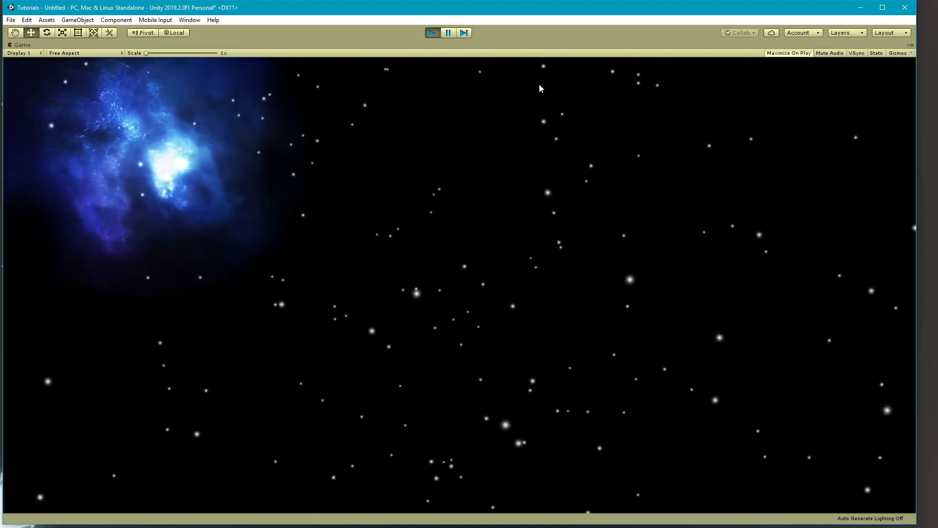
pyautogui.click(432, 33)
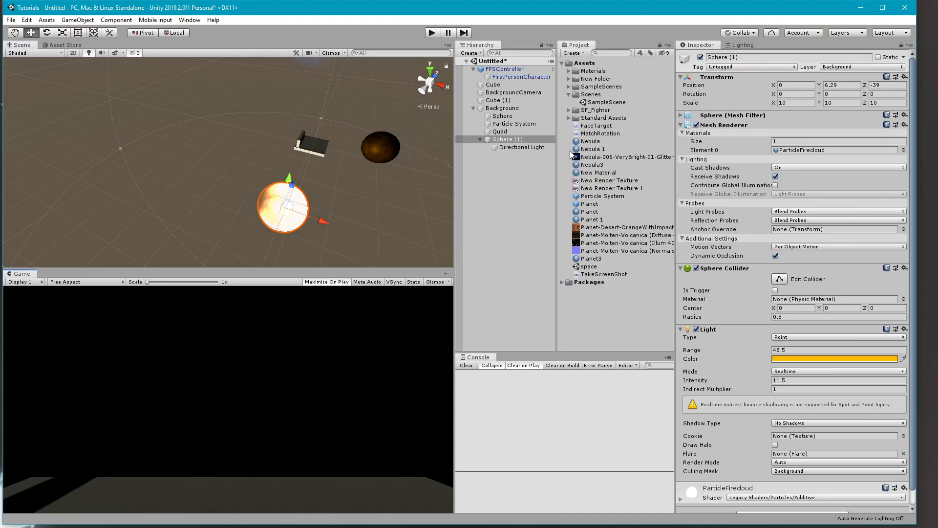
# Try the Sun flare on Sphere (1)'s point light and reset that flare to None.
pyautogui.scroll(-1, 846, 253)
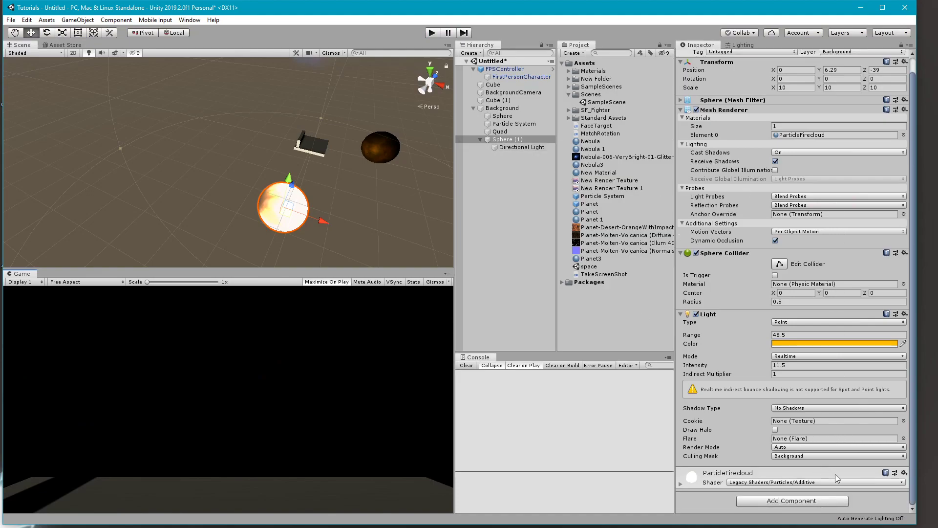
pyautogui.click(904, 438)
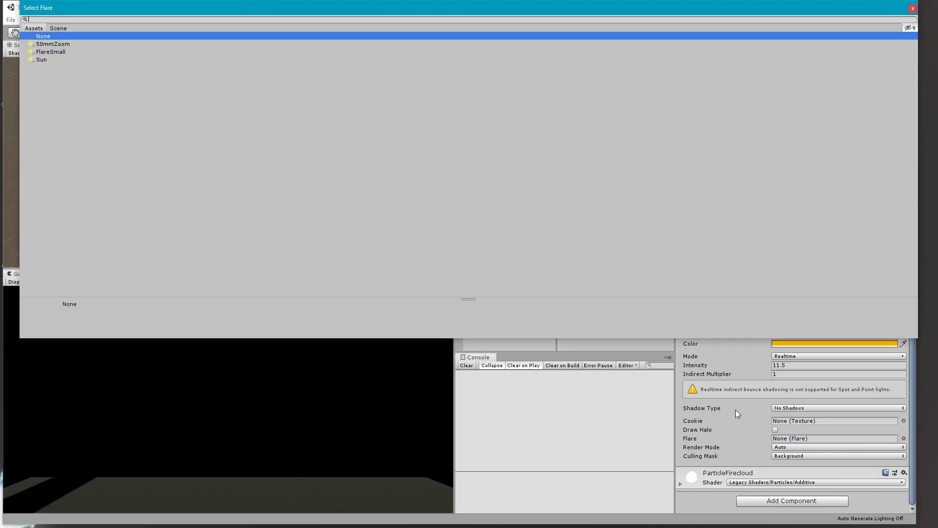
pyautogui.click(81, 59)
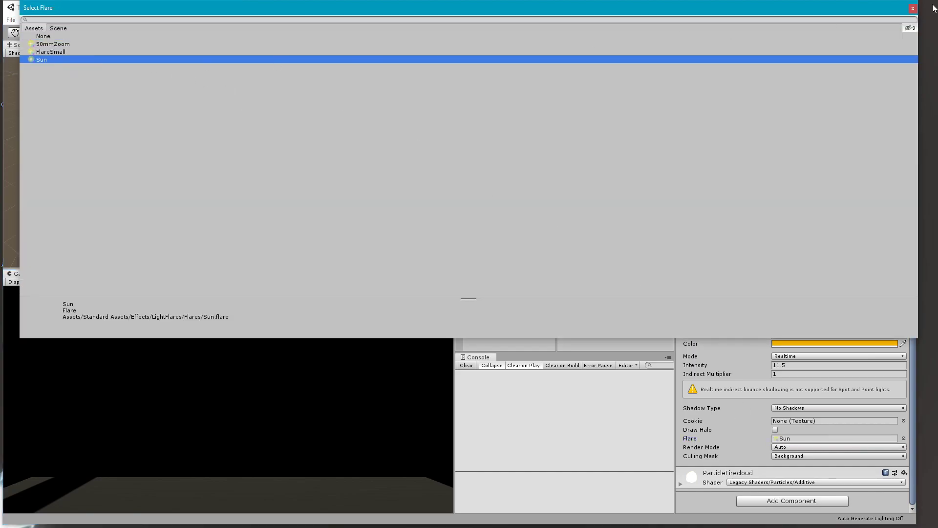
pyautogui.click(912, 8)
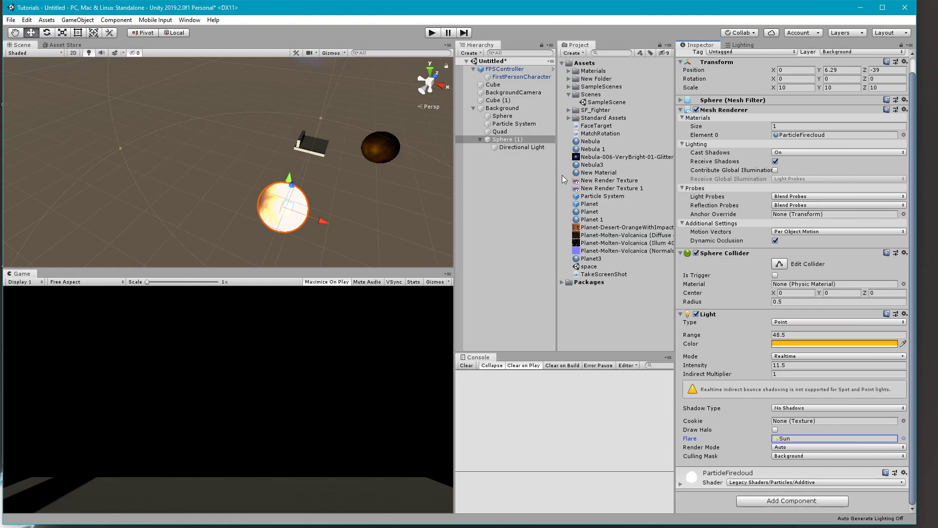
pyautogui.click(902, 438)
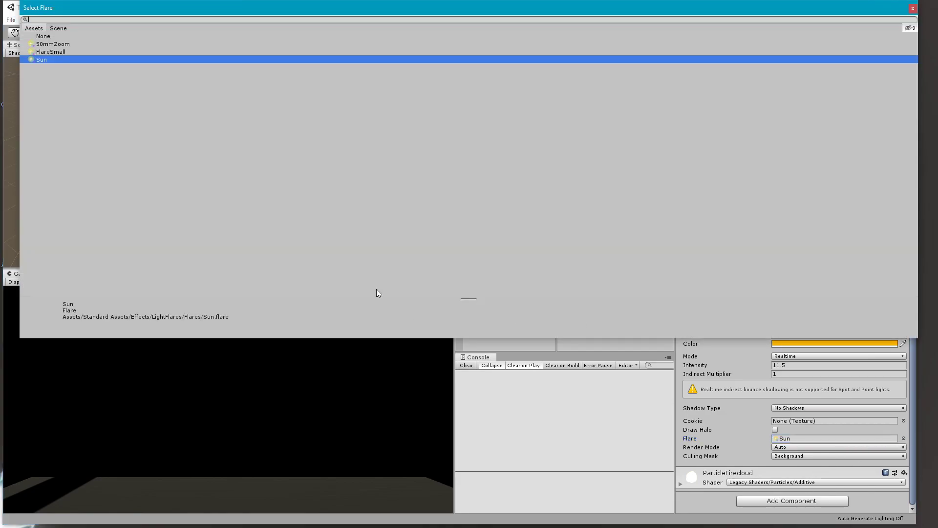
pyautogui.click(70, 36)
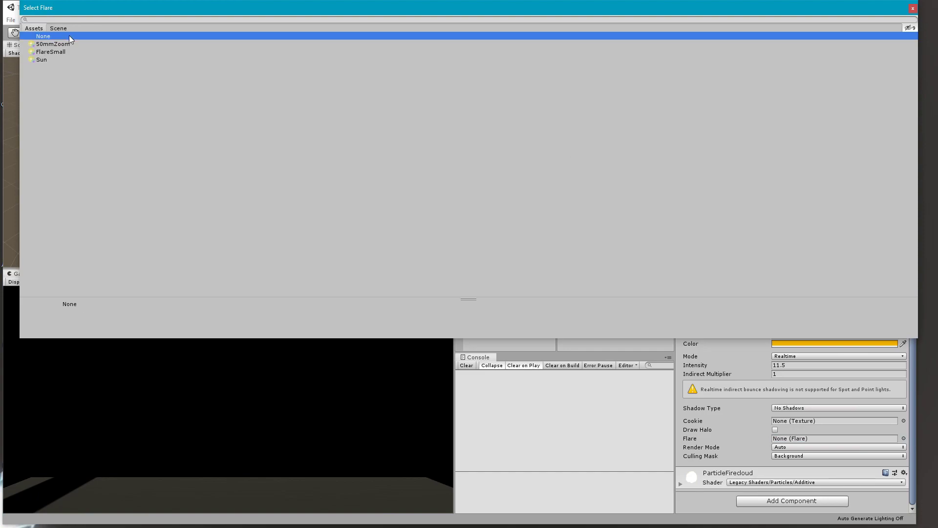
pyautogui.click(913, 9)
# Assign the Sun flare to the Directional Light under Sphere (1).
pyautogui.click(522, 147)
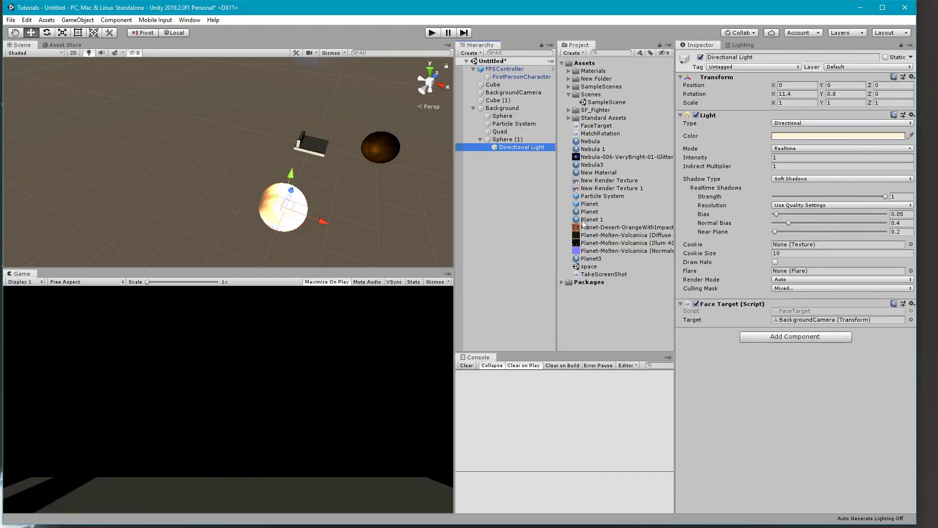
pyautogui.click(911, 271)
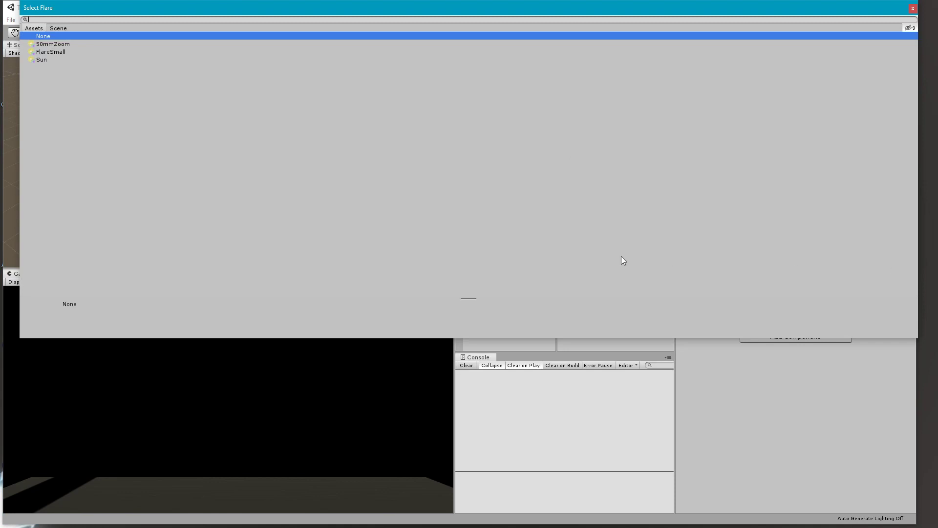
pyautogui.click(70, 60)
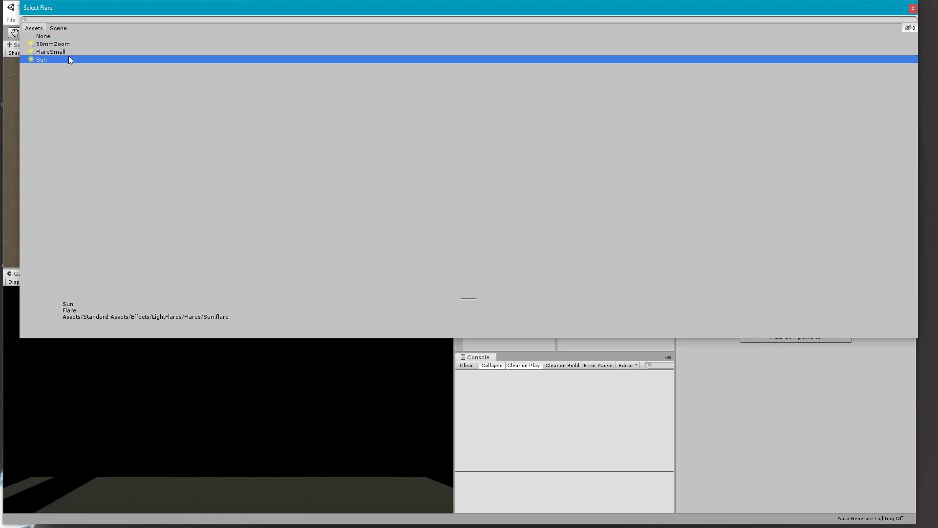
pyautogui.click(913, 8)
# Play-test the scene, moving around to view the sun's flare from behind the cube and near the planet.
pyautogui.click(432, 32)
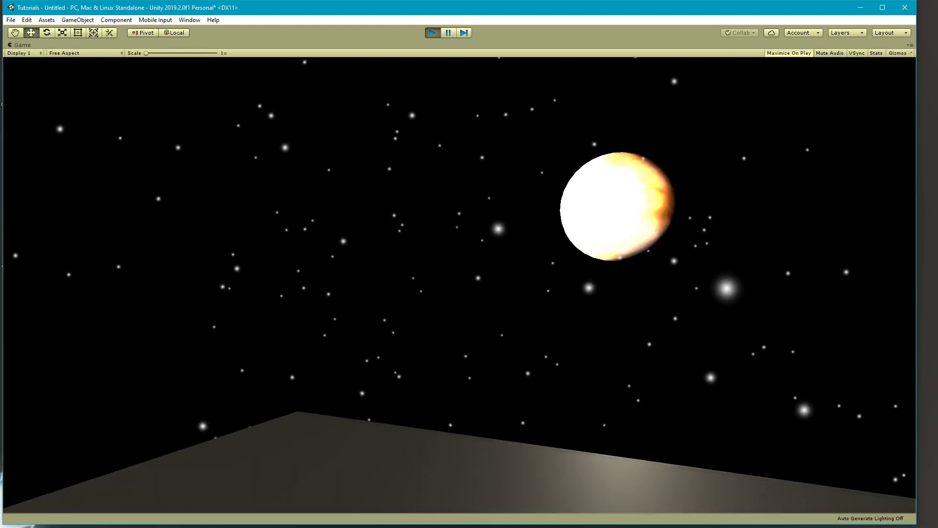
pyautogui.press('s')
pyautogui.press('d')
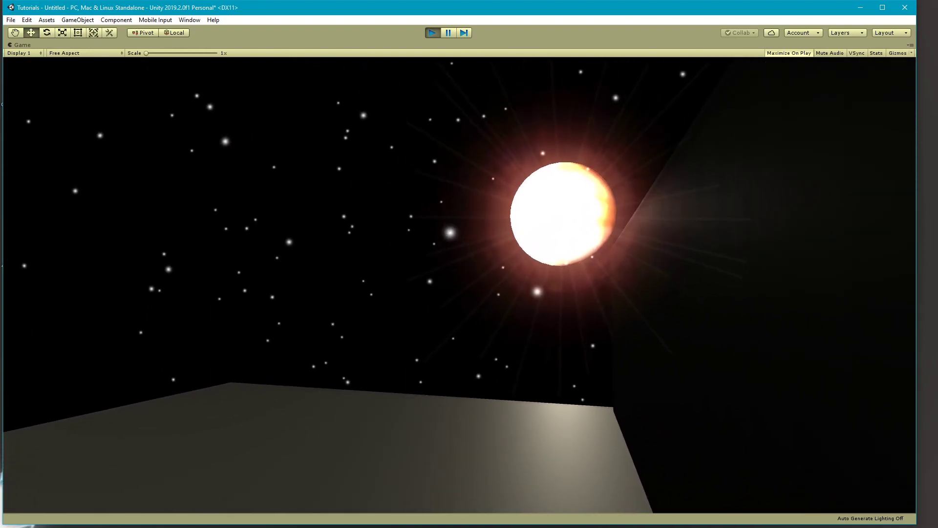
pyautogui.press('a')
pyautogui.press('Escape')
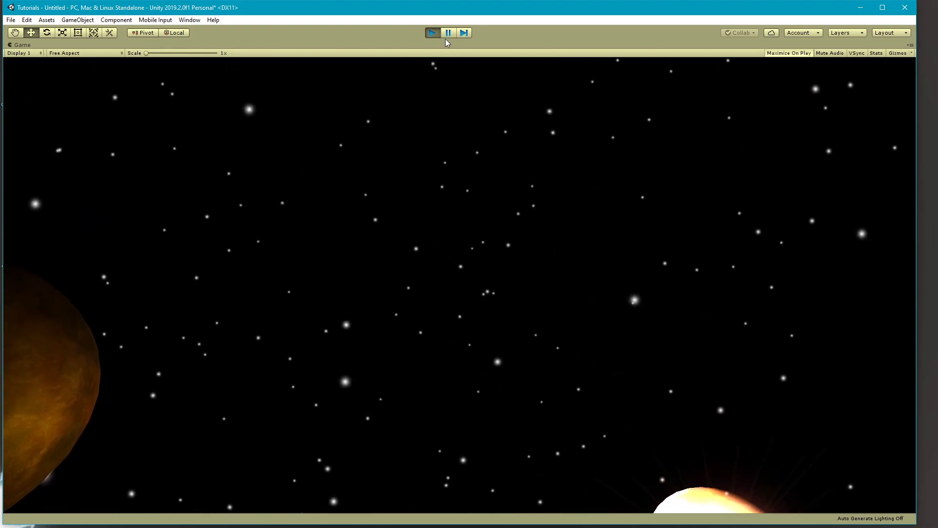
pyautogui.click(433, 34)
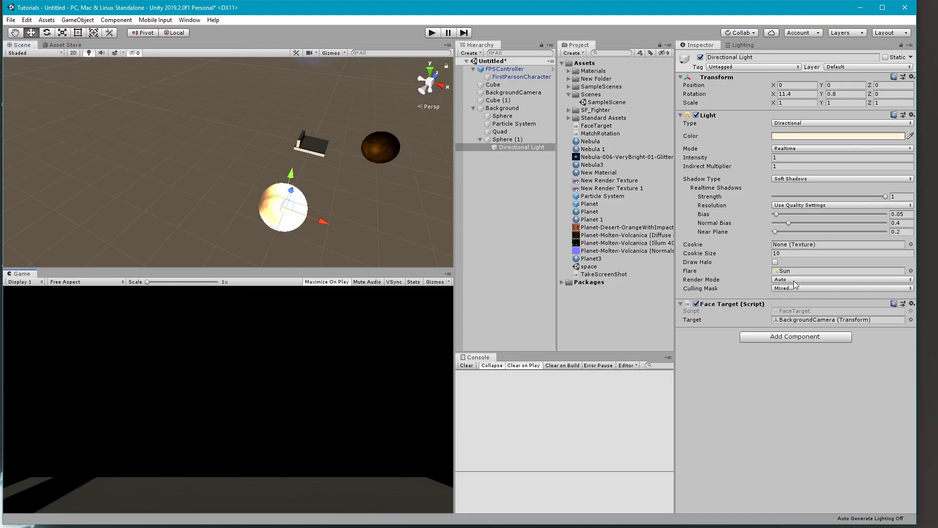
# Enable the halo on the Directional Light and play-test the scene.
pyautogui.click(776, 262)
pyautogui.click(432, 33)
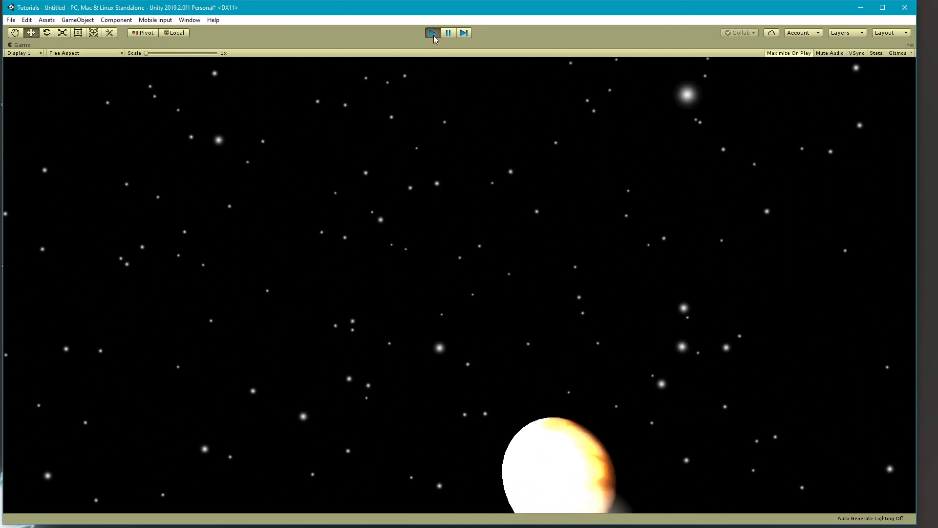
pyautogui.click(432, 32)
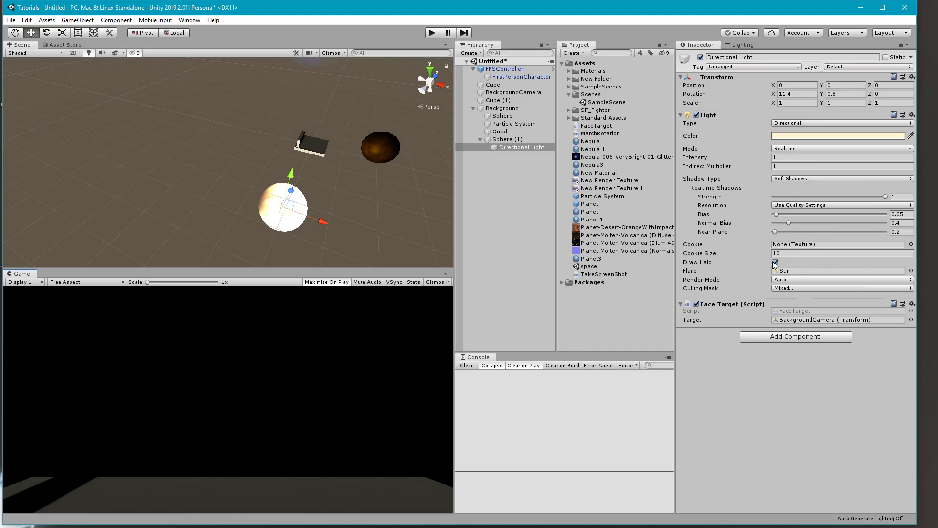
# Try drawing a halo around Sphere (1)'s point light and play-test the scene.
pyautogui.click(495, 139)
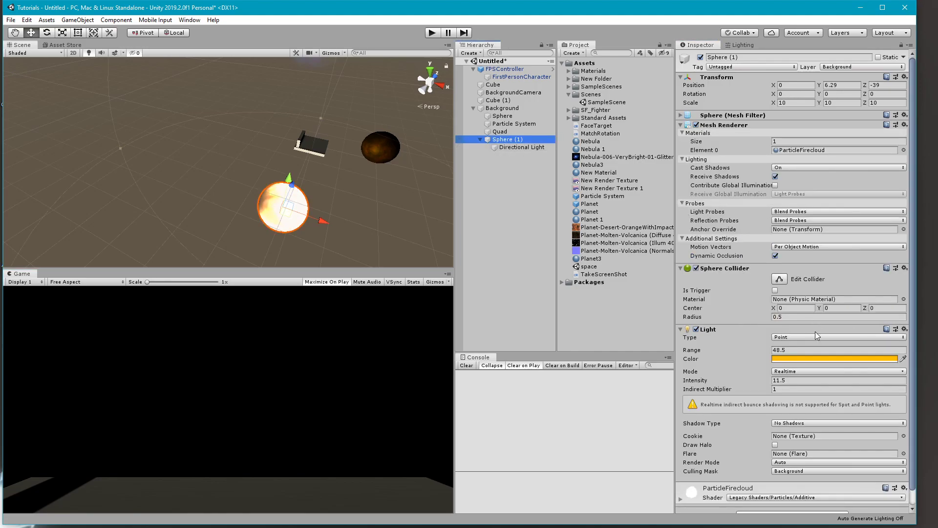
pyautogui.scroll(-1, 800, 394)
pyautogui.click(776, 430)
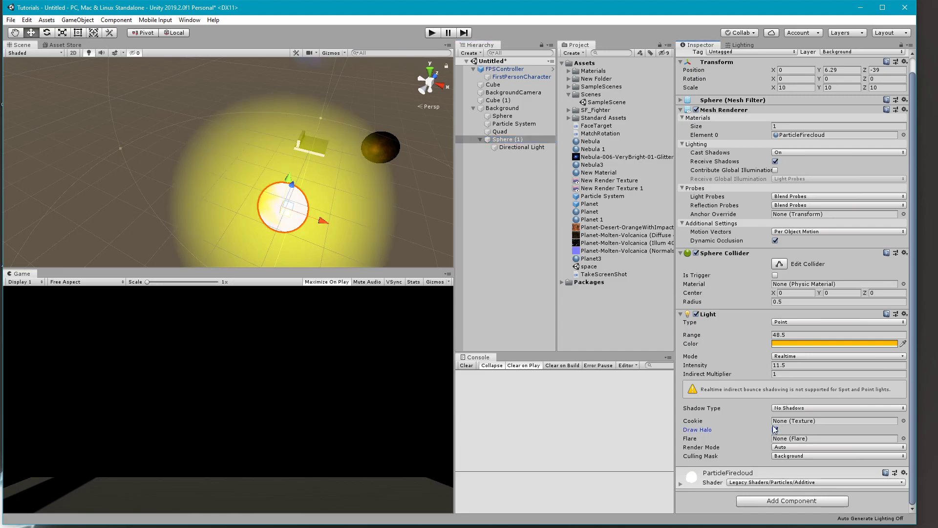
pyautogui.click(433, 33)
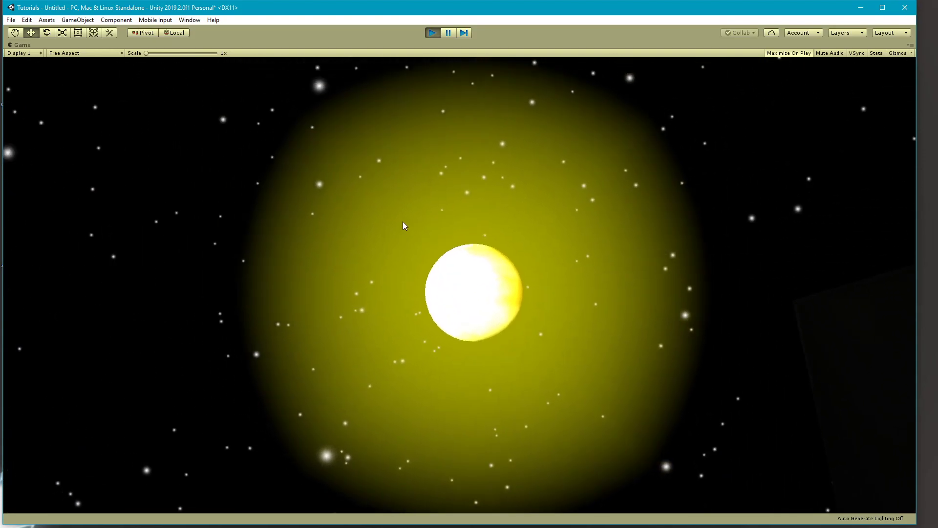
pyautogui.click(432, 33)
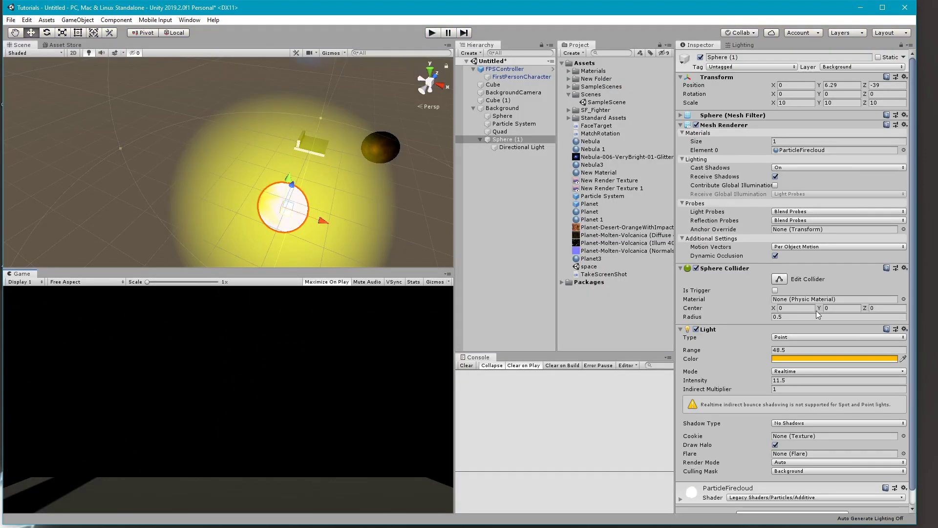
# Lower the intensity of Sphere (1)'s point light to 4.01.
pyautogui.scroll(-2, 808, 350)
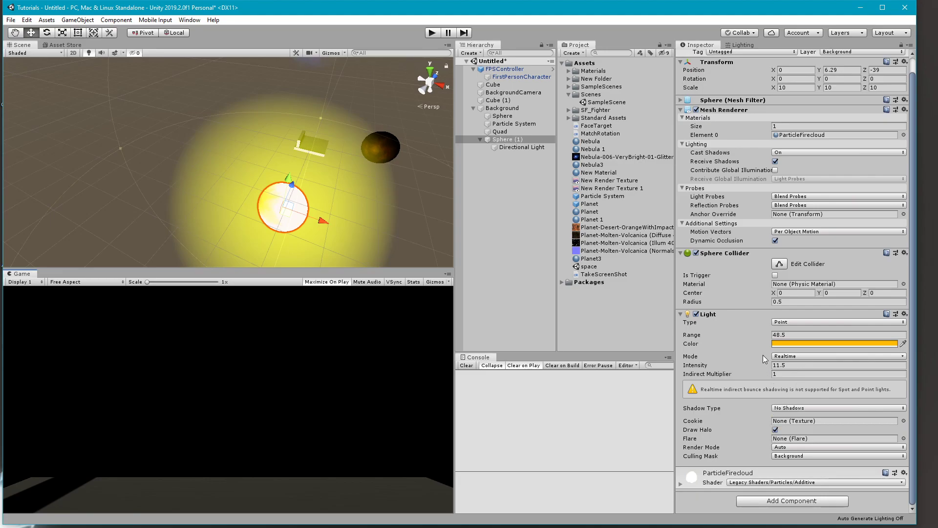
pyautogui.click(776, 365)
pyautogui.write('0.33')
pyautogui.moveTo(447, 360); pyautogui.dragTo(506, 357)
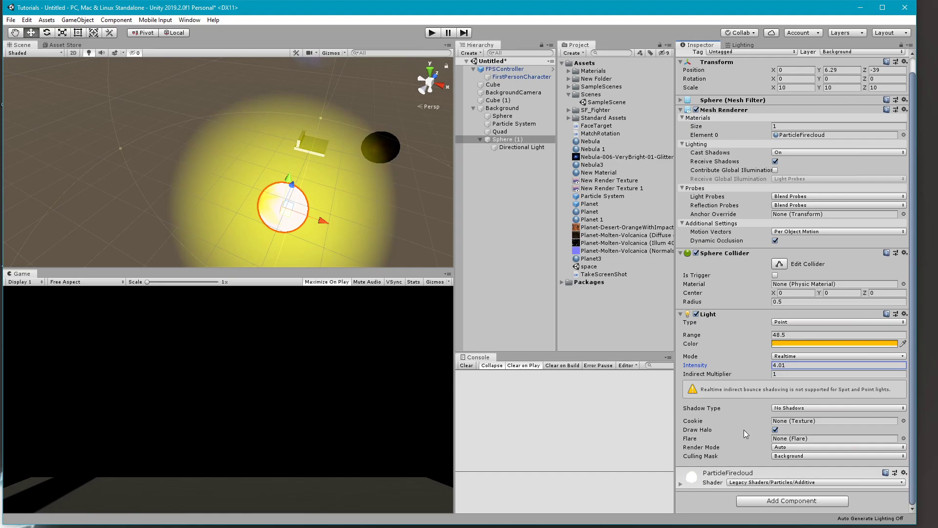
# Turn off the halo on Sphere (1)'s point light and play-test the scene again.
pyautogui.click(775, 430)
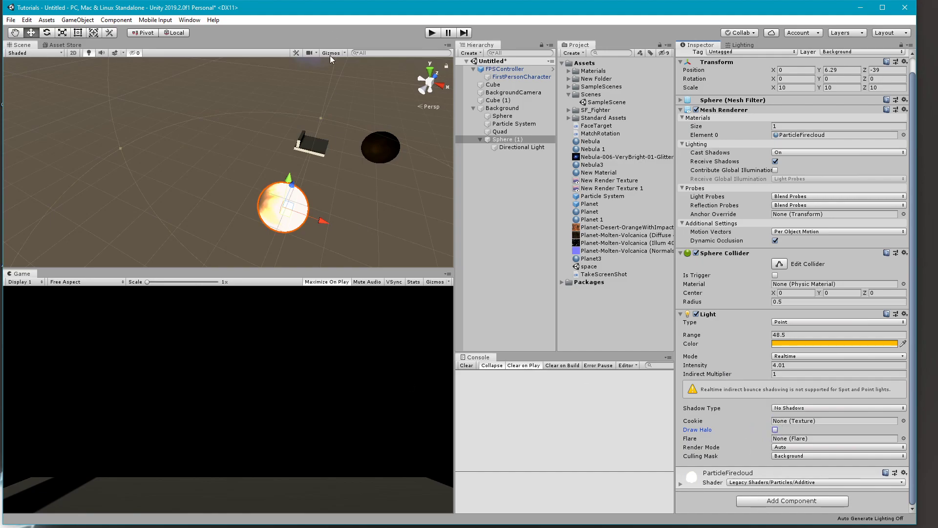
pyautogui.click(432, 33)
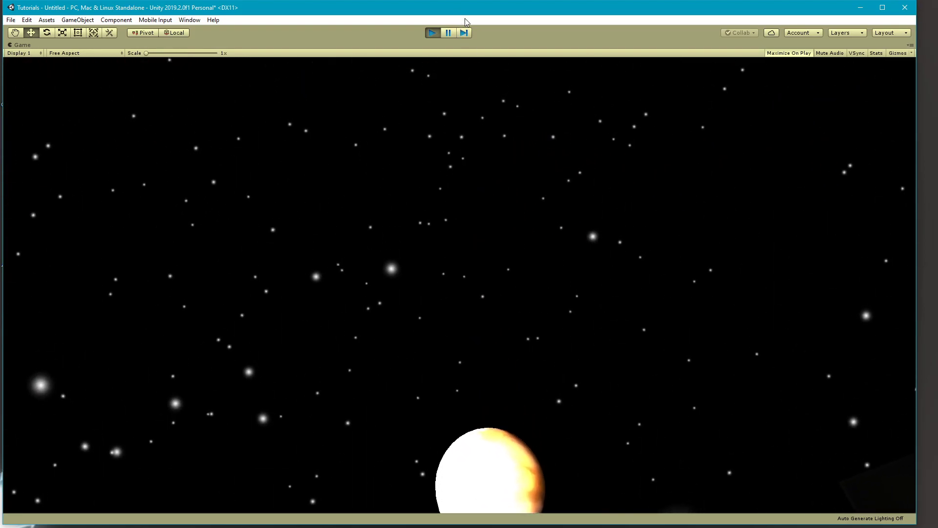
pyautogui.click(430, 34)
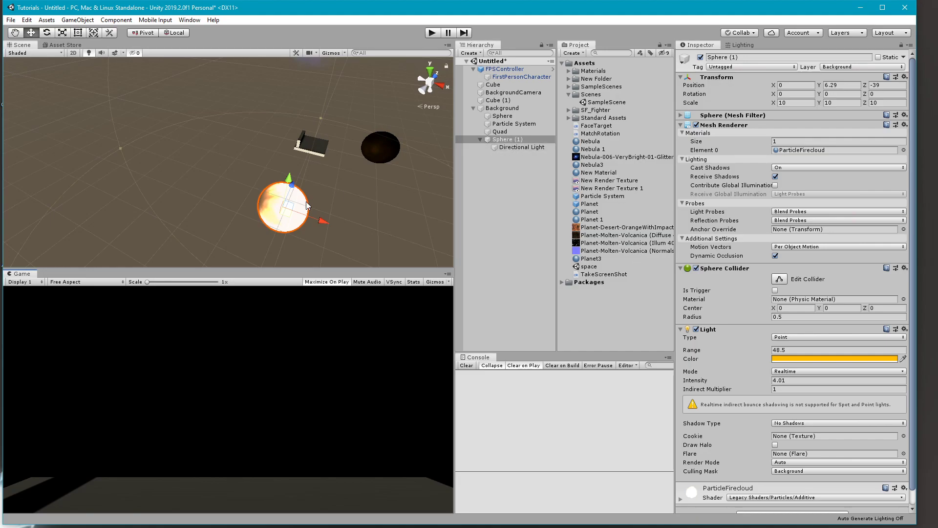
pyautogui.moveTo(364, 118); pyautogui.dragTo(198, 125, button='middle')
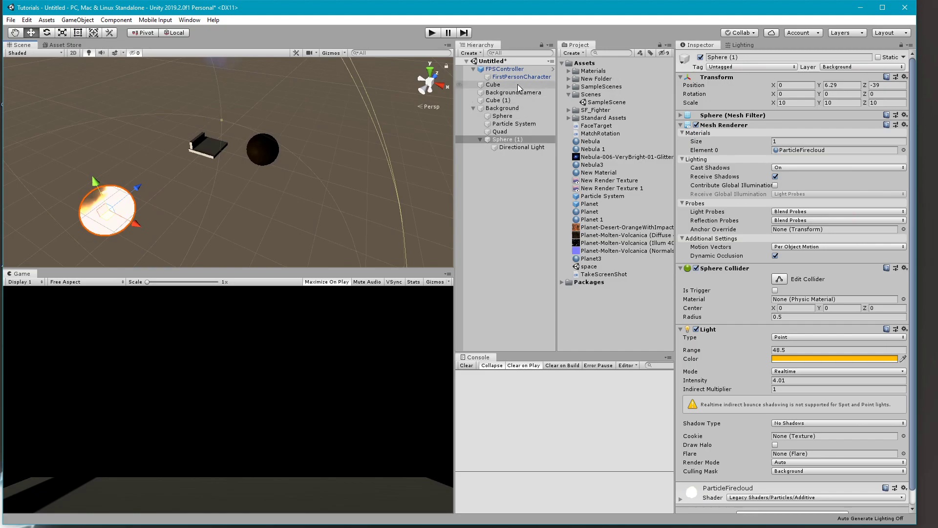
# Stretch the Cube (1) wall to a Y scale of about 6.38 and raise it to about Y 2.88 on the platform.
pyautogui.scroll(3, 221, 172)
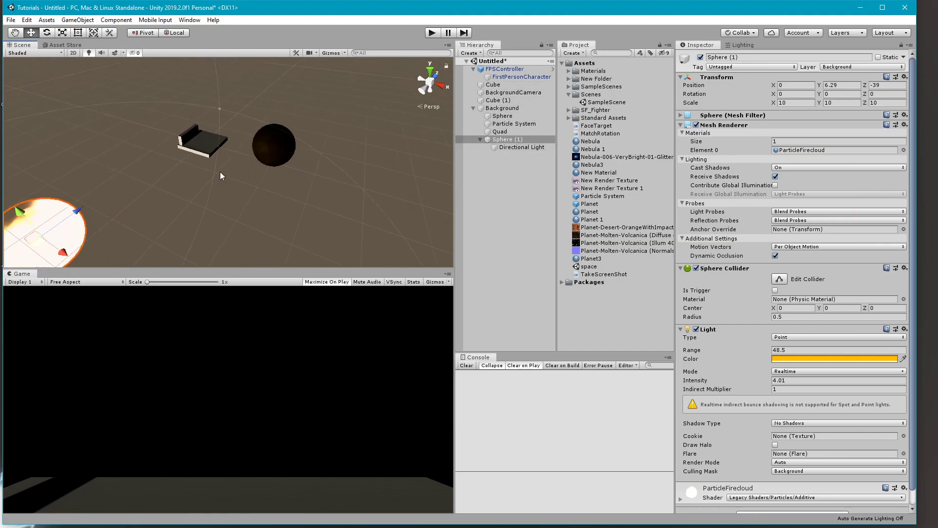
pyautogui.moveTo(221, 171); pyautogui.dragTo(182, 121, button='right')
pyautogui.scroll(5, 269, 180)
pyautogui.scroll(2, 263, 183)
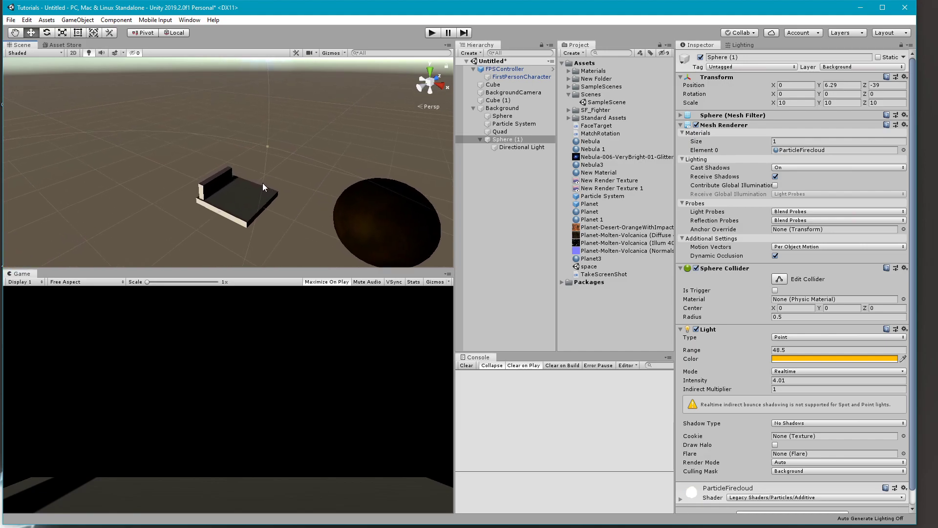
pyautogui.click(219, 172)
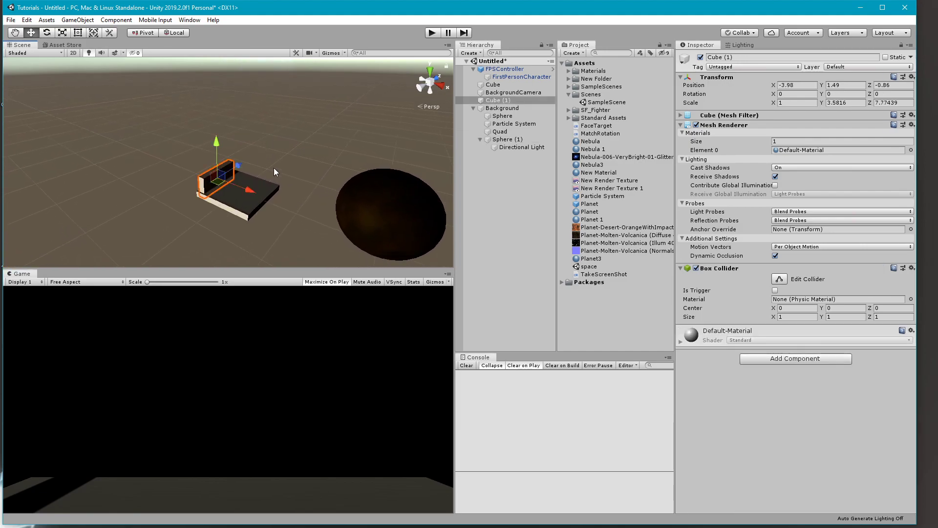
pyautogui.scroll(4, 279, 192)
pyautogui.moveTo(279, 192); pyautogui.dragTo(224, 202, button='right')
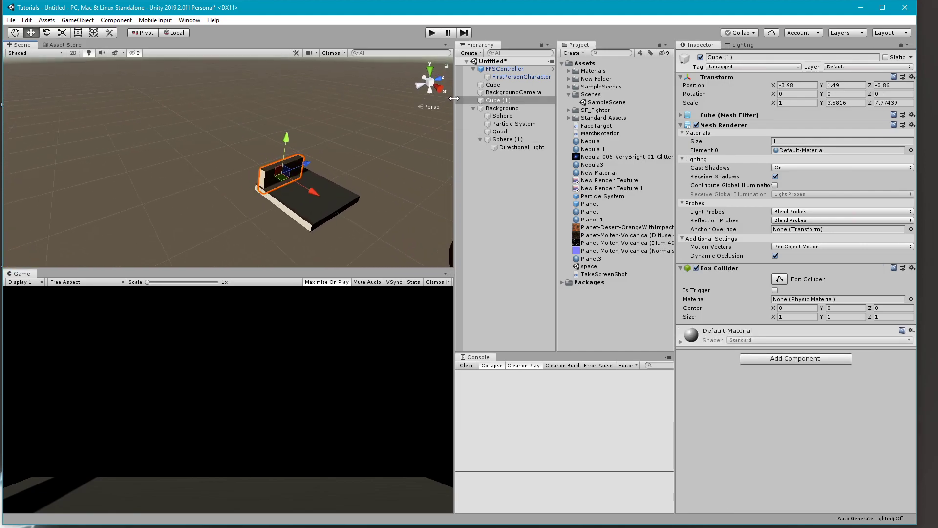
pyautogui.doubleClick(493, 100)
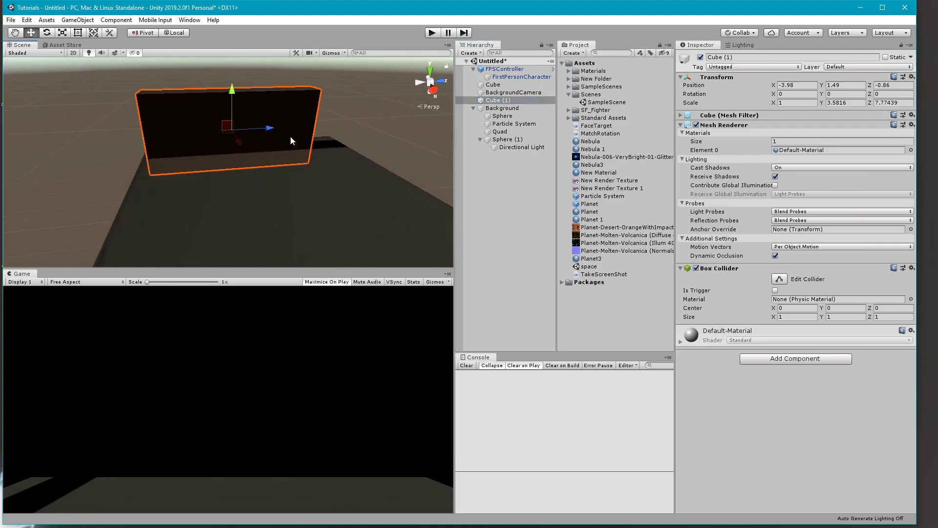
pyautogui.scroll(2, 293, 157)
pyautogui.click(63, 33)
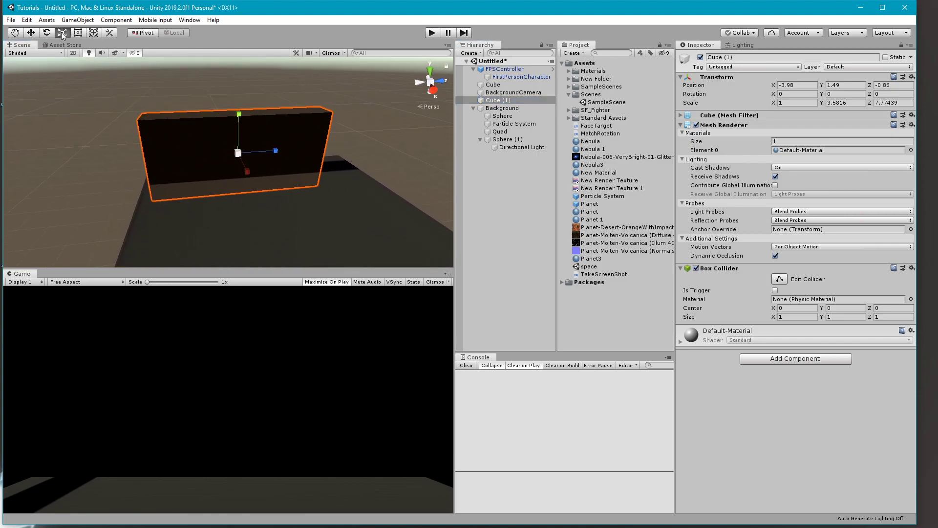
pyautogui.moveTo(238, 116); pyautogui.dragTo(230, 82)
pyautogui.click(31, 33)
pyautogui.scroll(-5, 269, 180)
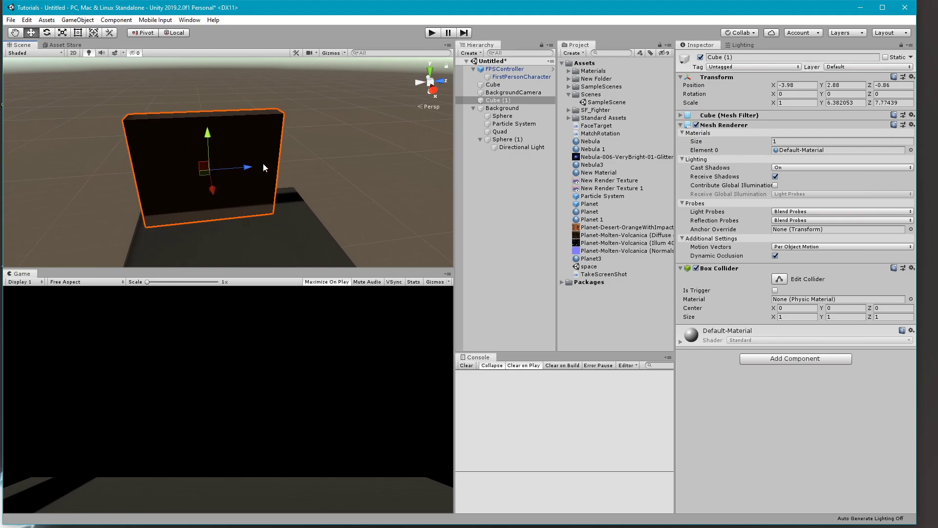
# Duplicate the Cube (1) wall, slide the copy along Z to about 7.18 and set its Y rotation to 90.
pyautogui.hotkey('ctrl', 'd')
pyautogui.moveTo(250, 170); pyautogui.dragTo(386, 158)
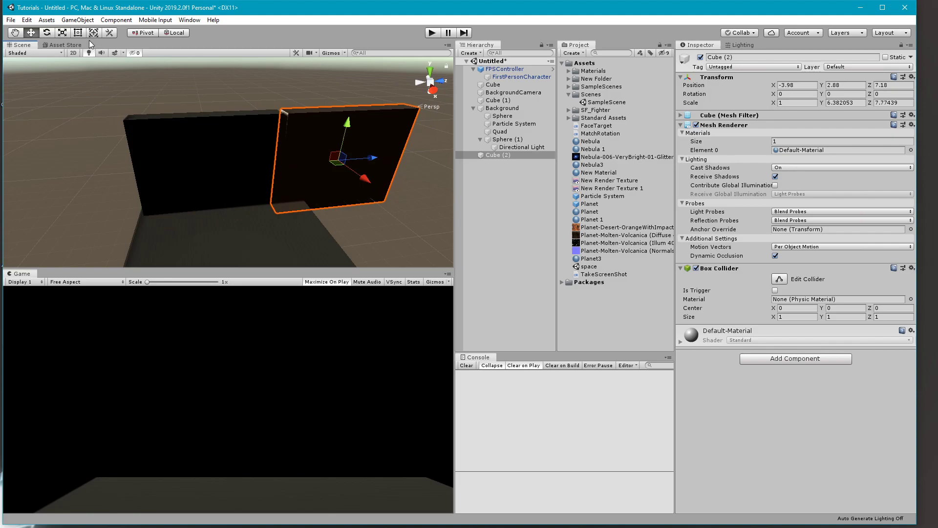
pyautogui.click(49, 34)
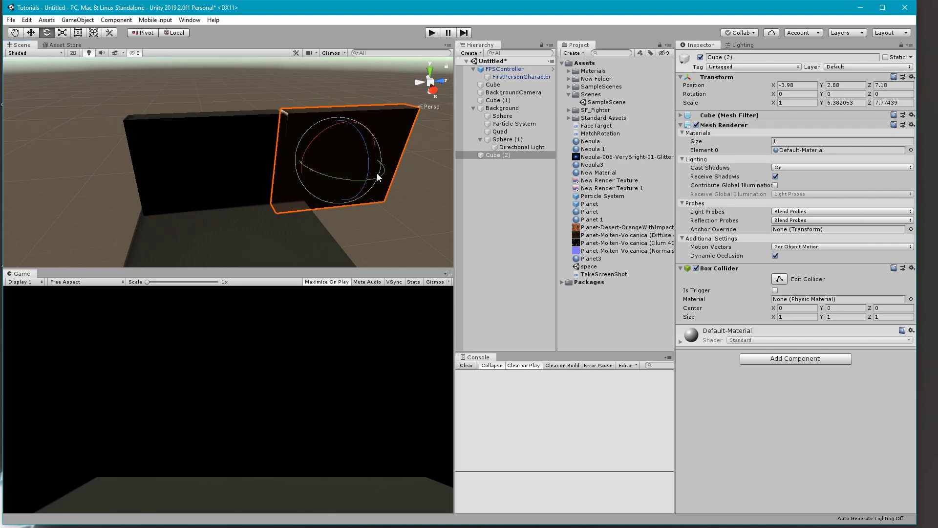
pyautogui.click(837, 94)
pyautogui.write('90')
# Move the rotated wall copy to about X -1.27, Y 2.75, Z 3.77 so it forms a corner with Cube (1).
pyautogui.click(31, 33)
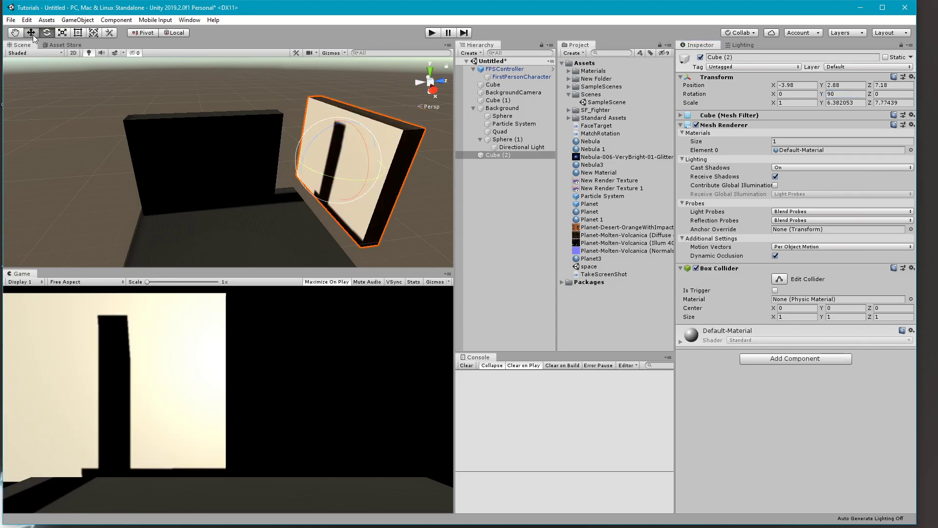
pyautogui.moveTo(319, 153); pyautogui.dragTo(274, 176)
pyautogui.moveTo(312, 127)
pyautogui.mouseDown()
pyautogui.moveTo(308, 151)
pyautogui.moveTo(306, 143)
pyautogui.mouseUp()
pyautogui.click(239, 163)
pyautogui.click(330, 165)
pyautogui.moveTo(270, 181); pyautogui.dragTo(251, 182)
pyautogui.moveTo(291, 148); pyautogui.dragTo(317, 203)
pyautogui.click(349, 108)
pyautogui.keyDown('alt'); pyautogui.moveTo(398, 84); pyautogui.dragTo(379, 175); pyautogui.keyUp('alt')
pyautogui.moveTo(380, 175); pyautogui.dragTo(401, 157, button='middle')
pyautogui.moveTo(376, 156); pyautogui.dragTo(316, 133, button='middle')
pyautogui.moveTo(315, 149)
pyautogui.mouseDown(button='middle')
pyautogui.moveTo(333, 136)
pyautogui.moveTo(332, 125)
pyautogui.moveTo(318, 156)
pyautogui.mouseUp(button='middle')
pyautogui.click(305, 170)
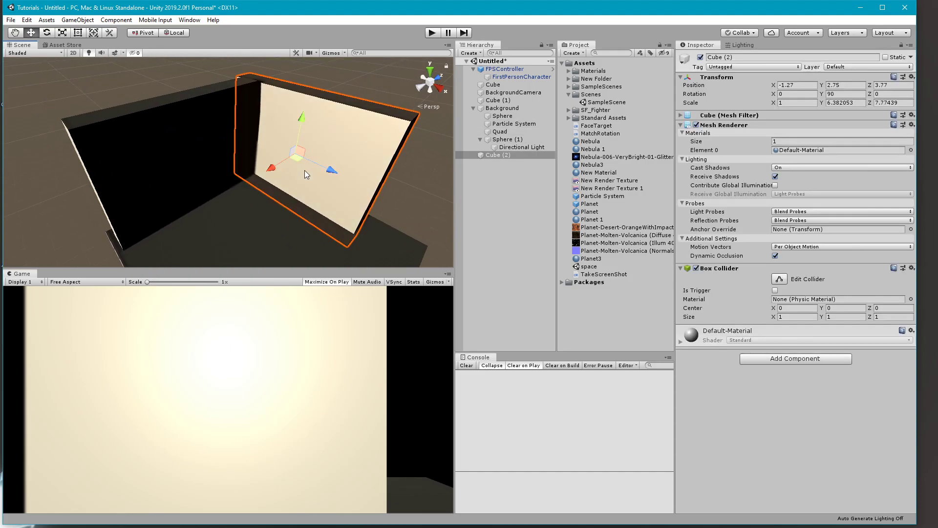
pyautogui.rightClick(494, 156)
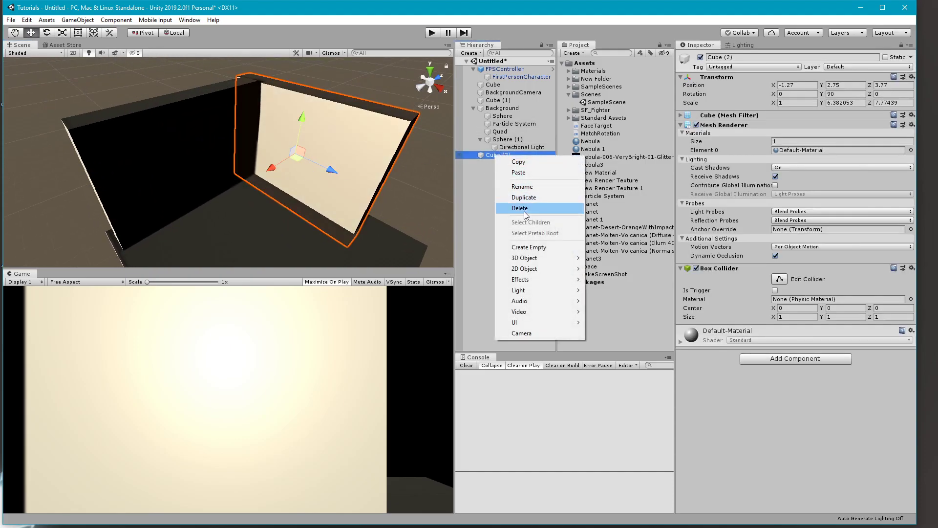
pyautogui.moveTo(550, 258)
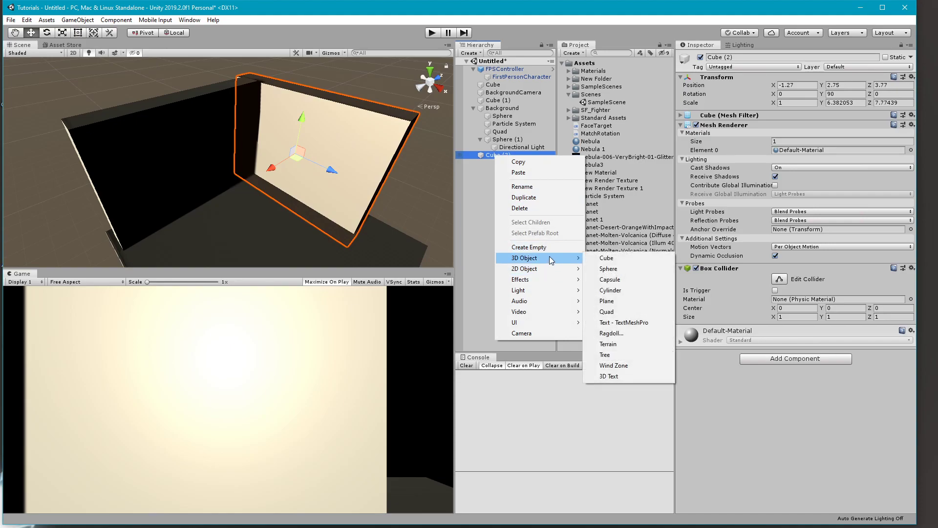
pyautogui.click(623, 310)
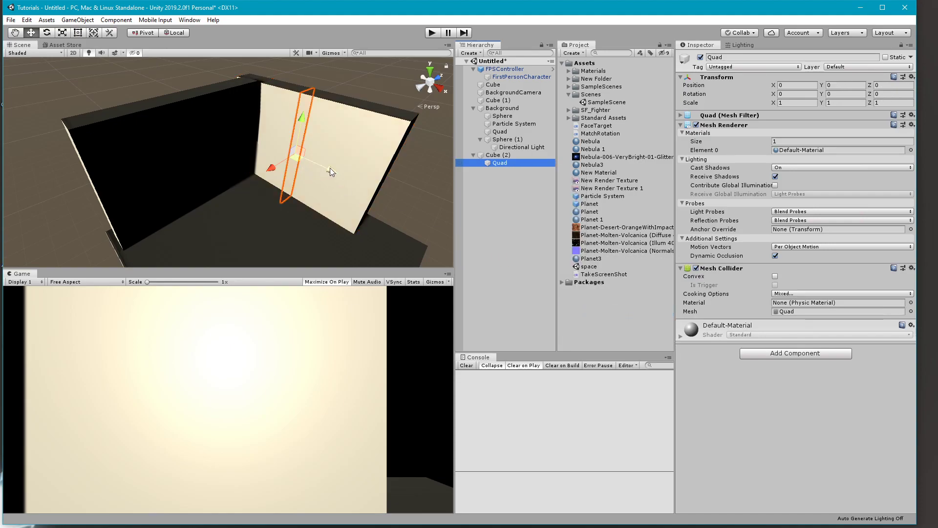
pyautogui.rightClick(498, 164)
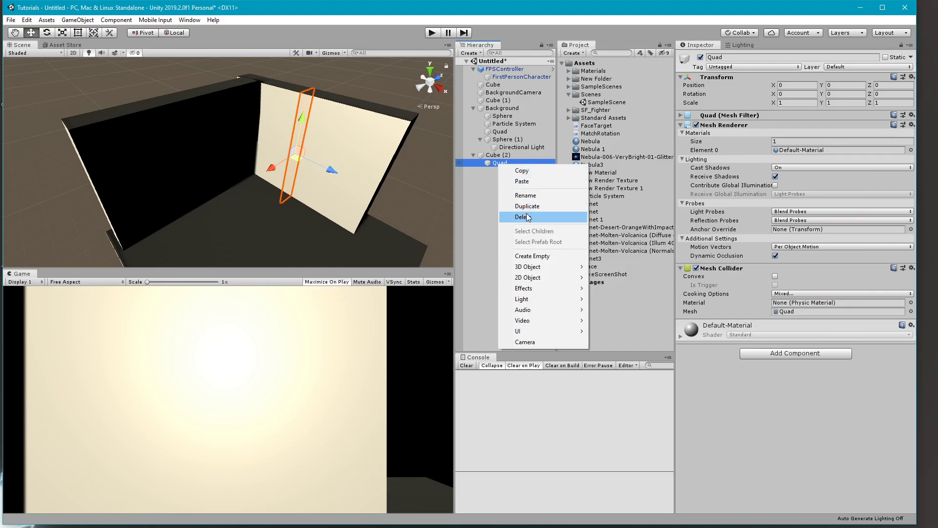
pyautogui.click(524, 217)
# Create a Quad at the scene root and place it before the new wall at about X -0.2, Y 2.83, Z 2.29.
pyautogui.rightClick(502, 185)
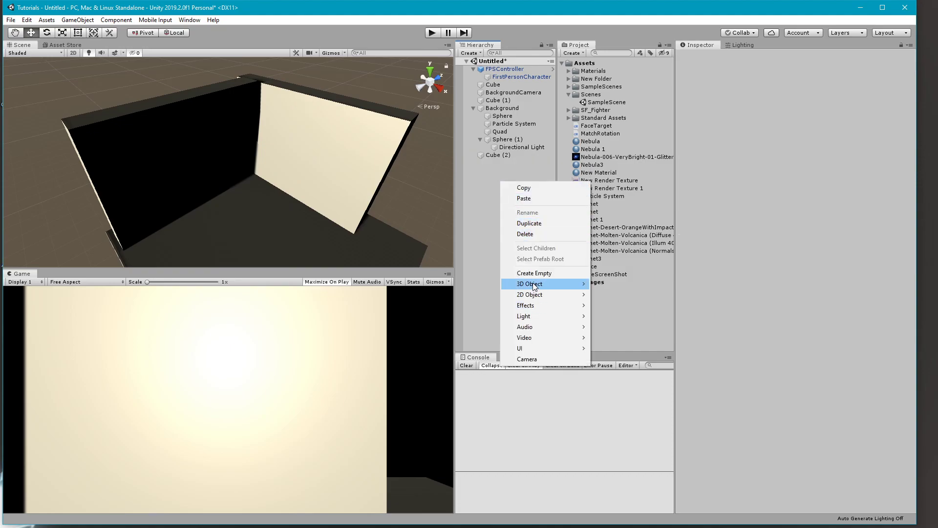
pyautogui.moveTo(536, 284)
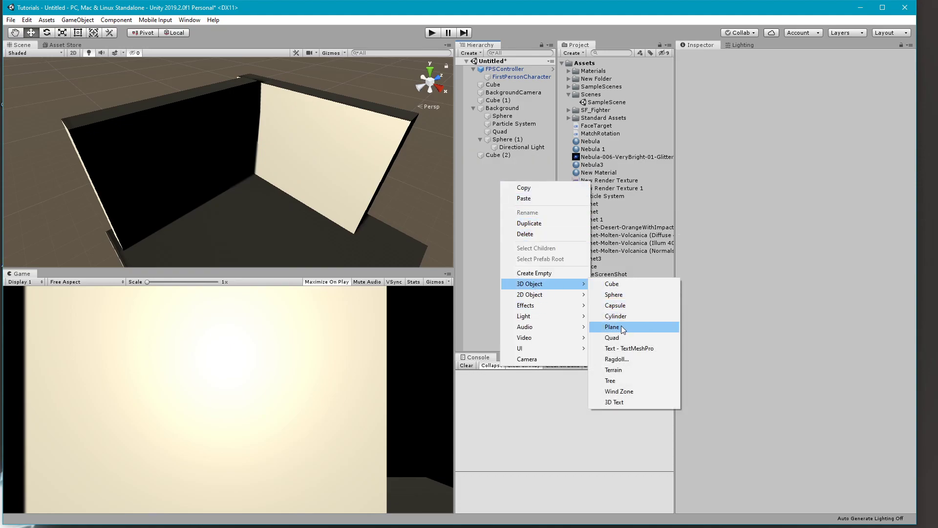
pyautogui.click(612, 338)
pyautogui.moveTo(252, 176); pyautogui.dragTo(298, 195)
pyautogui.moveTo(280, 160); pyautogui.dragTo(283, 134)
pyautogui.moveTo(307, 173)
pyautogui.mouseDown()
pyautogui.moveTo(325, 187)
pyautogui.moveTo(341, 152)
pyautogui.moveTo(308, 157)
pyautogui.moveTo(313, 164)
pyautogui.mouseUp()
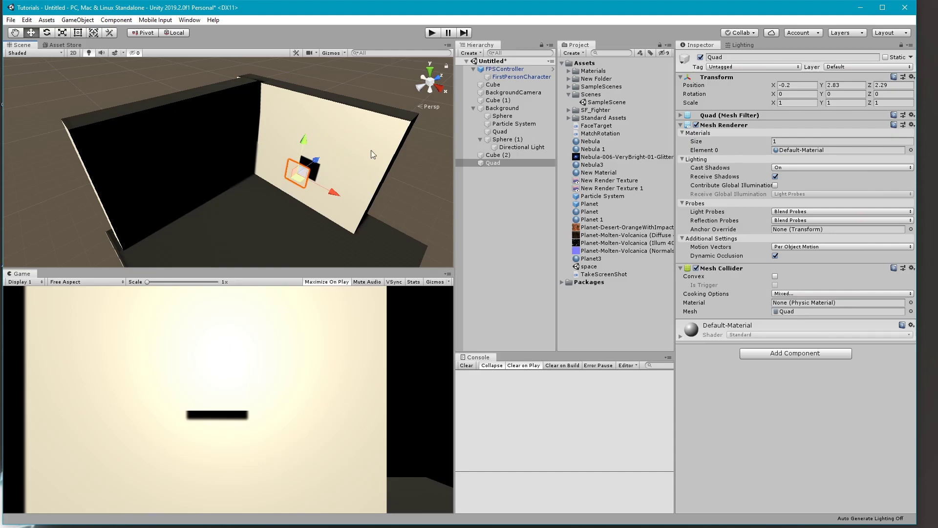
# Resize the quad to about 3.0 by 2.97 and move it closer to the wall, to about Z 2.83.
pyautogui.press('t')
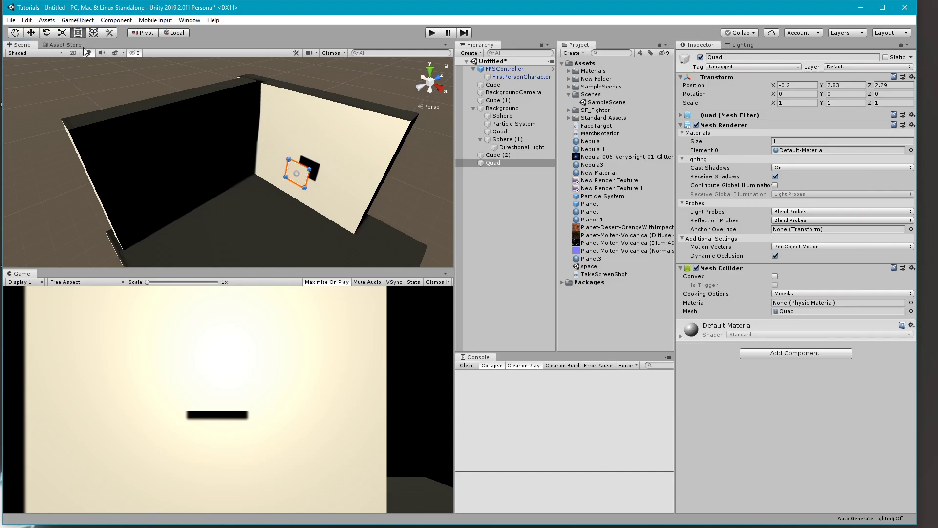
pyautogui.moveTo(287, 159); pyautogui.dragTo(280, 117)
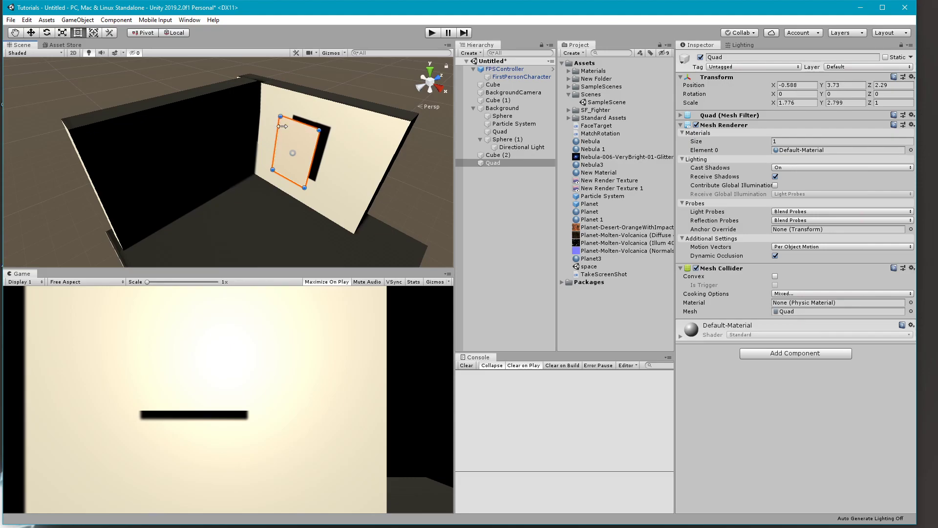
pyautogui.moveTo(306, 191); pyautogui.dragTo(329, 200)
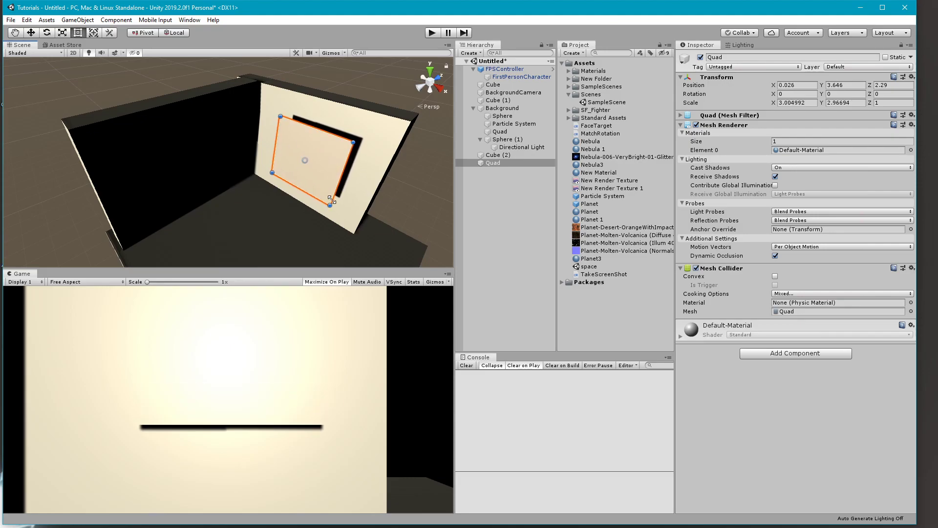
pyautogui.click(294, 210)
pyautogui.click(318, 142)
pyautogui.click(31, 32)
pyautogui.moveTo(330, 146); pyautogui.dragTo(339, 142)
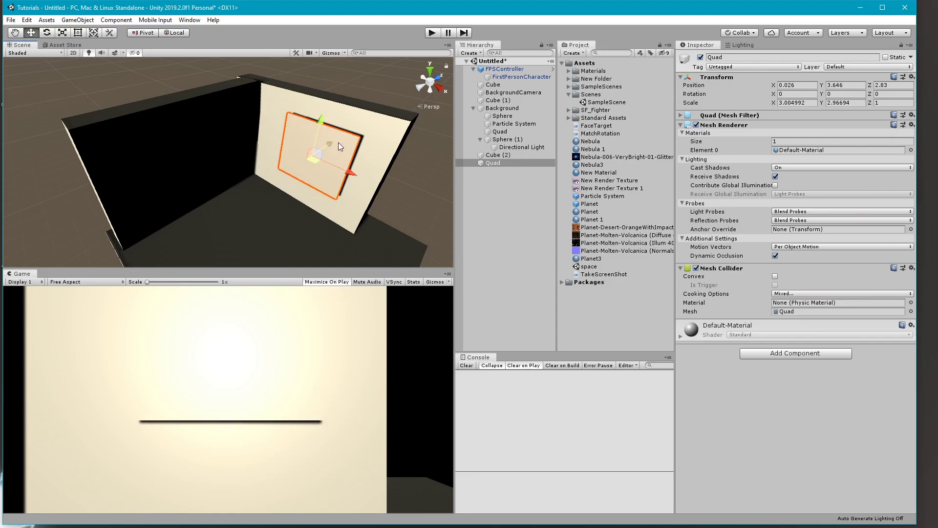
pyautogui.click(493, 172)
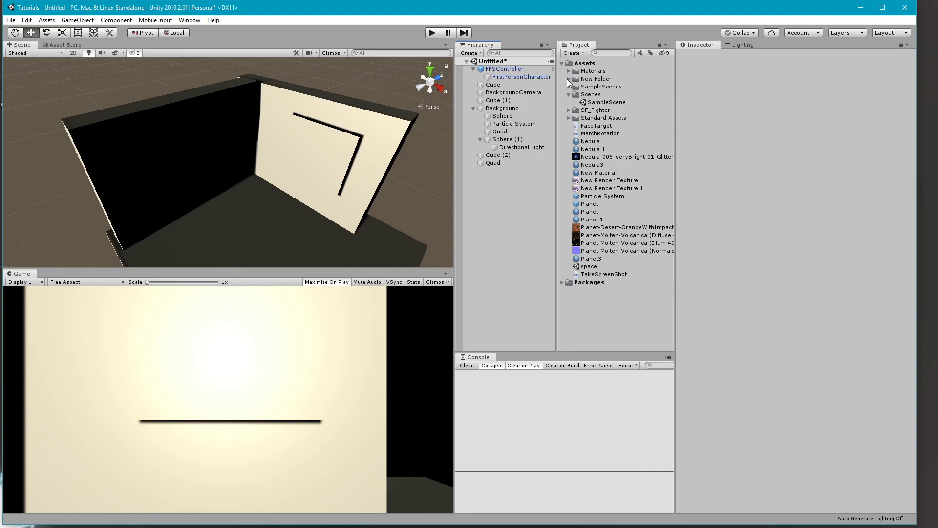
# Create a new render texture in the project assets and name it SpaceWindow.
pyautogui.click(580, 53)
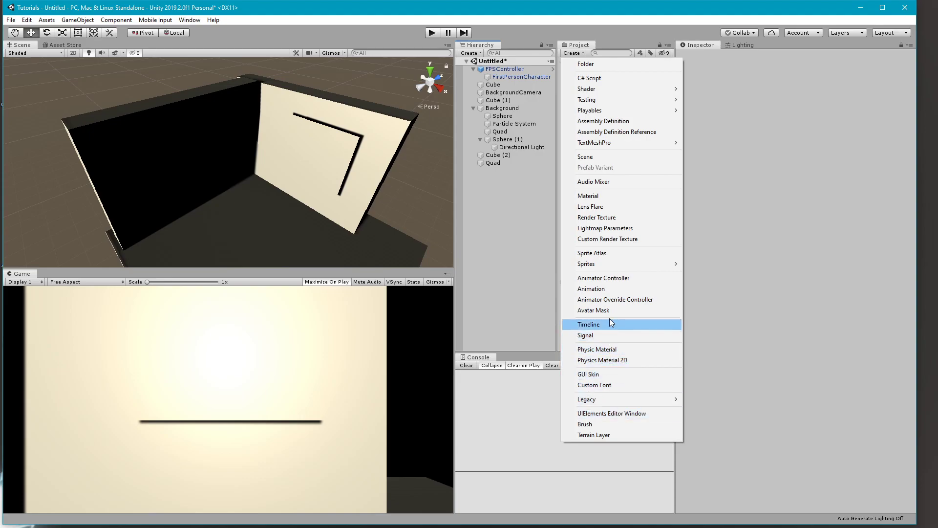
pyautogui.click(600, 217)
pyautogui.write('Spa')
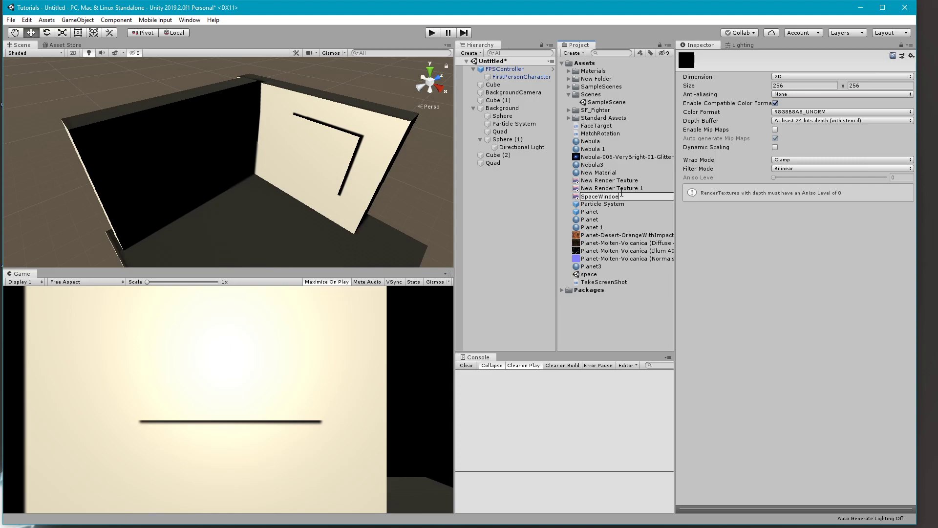
pyautogui.write('ceWindow')
pyautogui.click(643, 205)
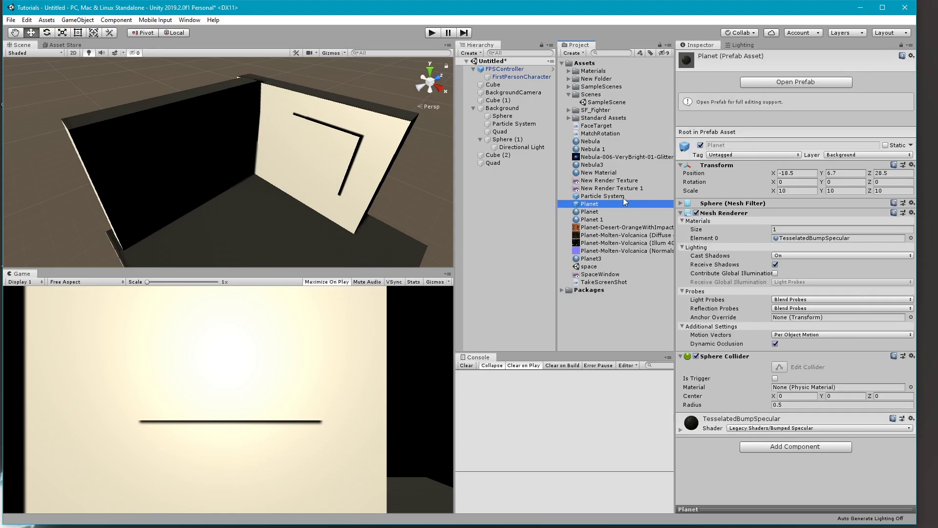
# Apply the SpaceWindow render texture to the wall quad and locate its material in the project.
pyautogui.click(601, 274)
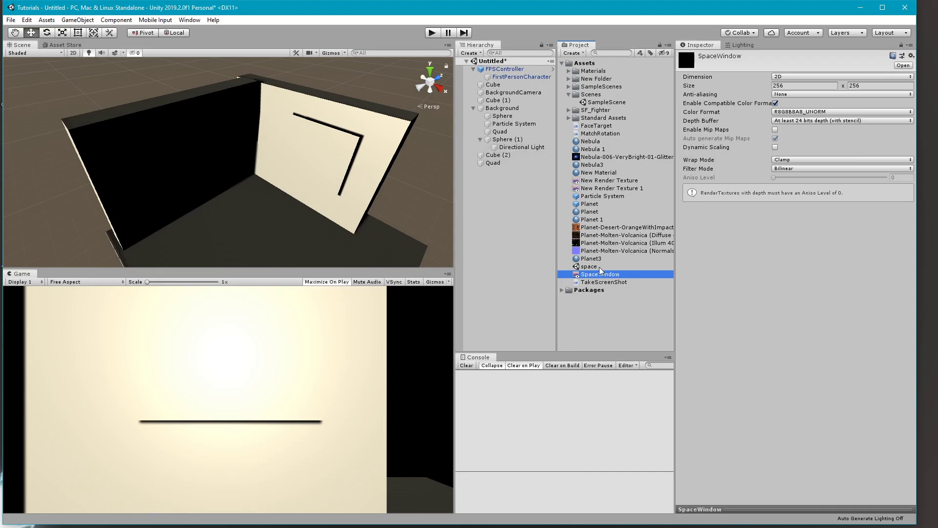
pyautogui.click(487, 164)
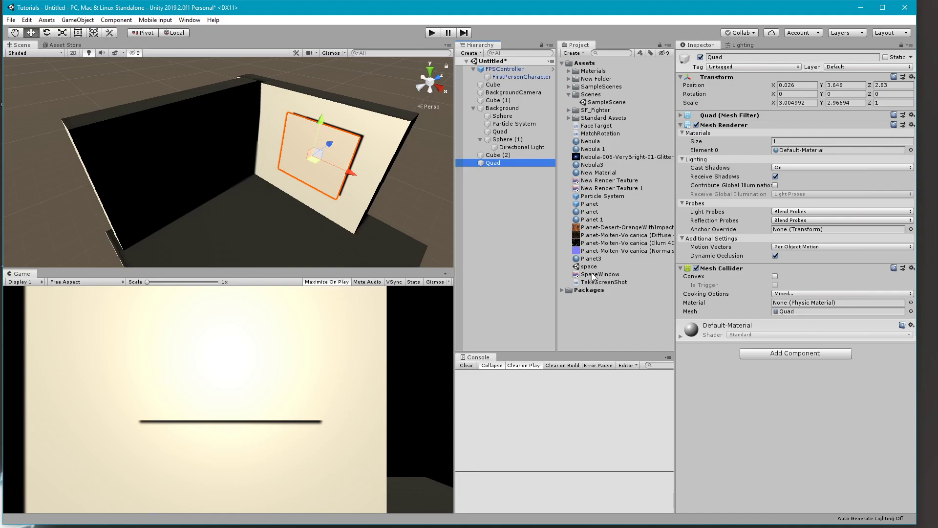
pyautogui.moveTo(592, 274); pyautogui.dragTo(776, 430)
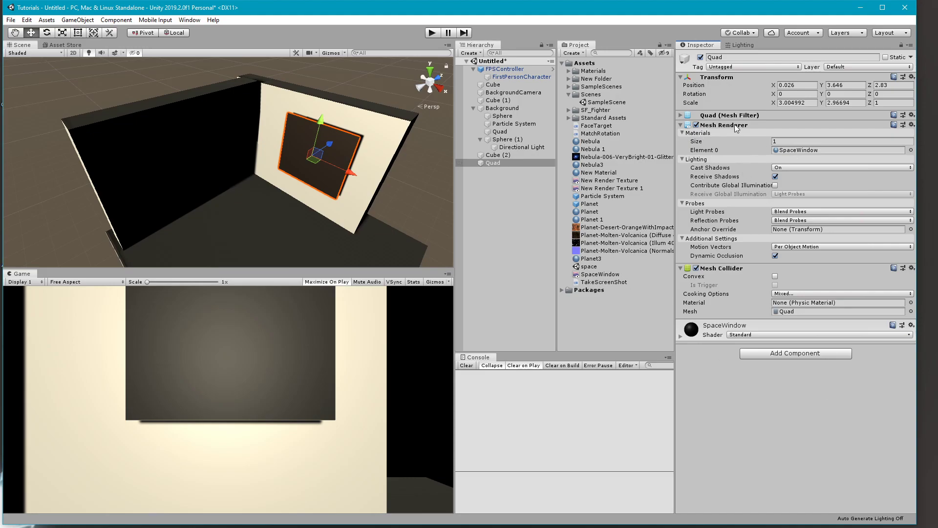
pyautogui.click(784, 150)
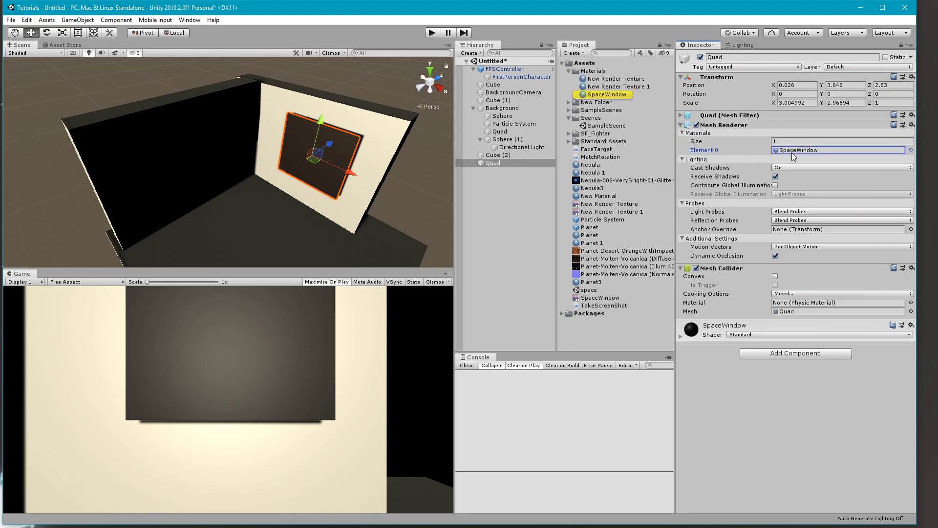
# Change the shader of the wall quad's SpaceWindow material to Unlit/Texture.
pyautogui.click(606, 299)
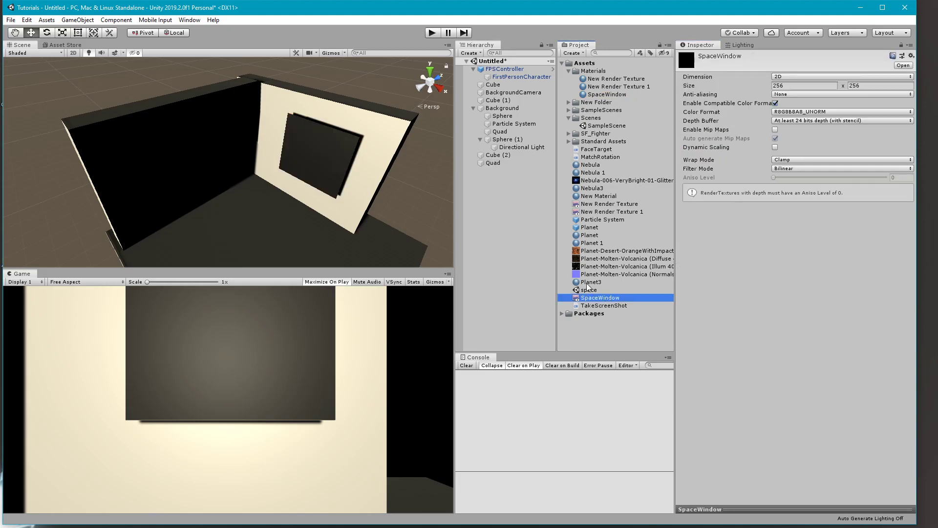
pyautogui.click(493, 165)
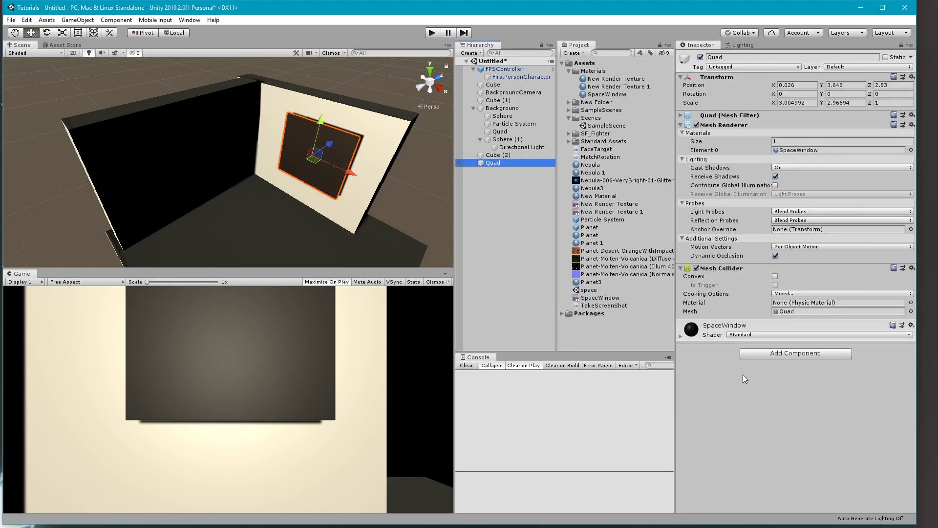
pyautogui.click(733, 333)
pyautogui.scroll(-5, 800, 290)
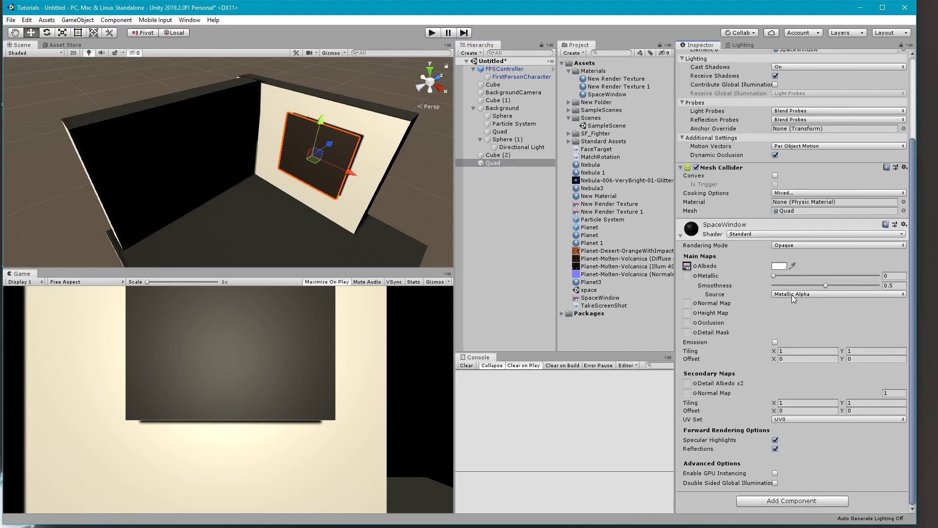
pyautogui.click(744, 233)
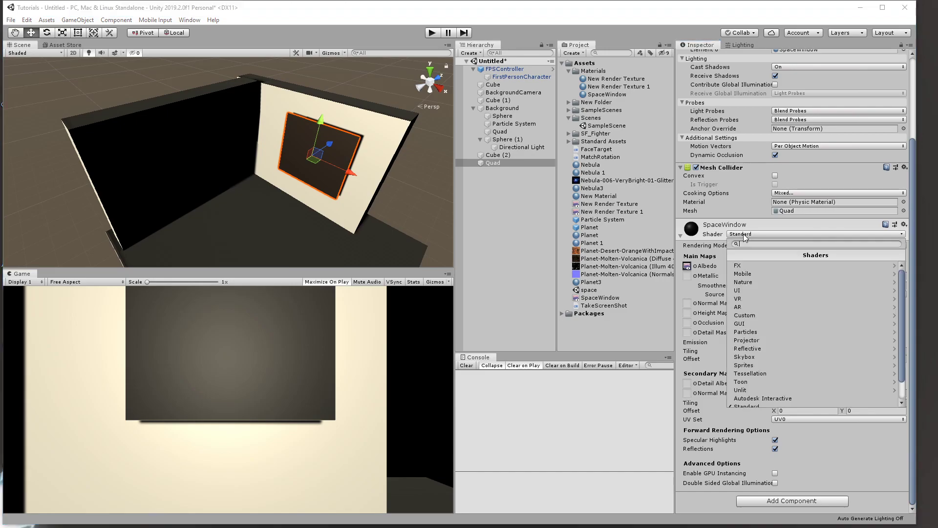
pyautogui.scroll(-3, 779, 342)
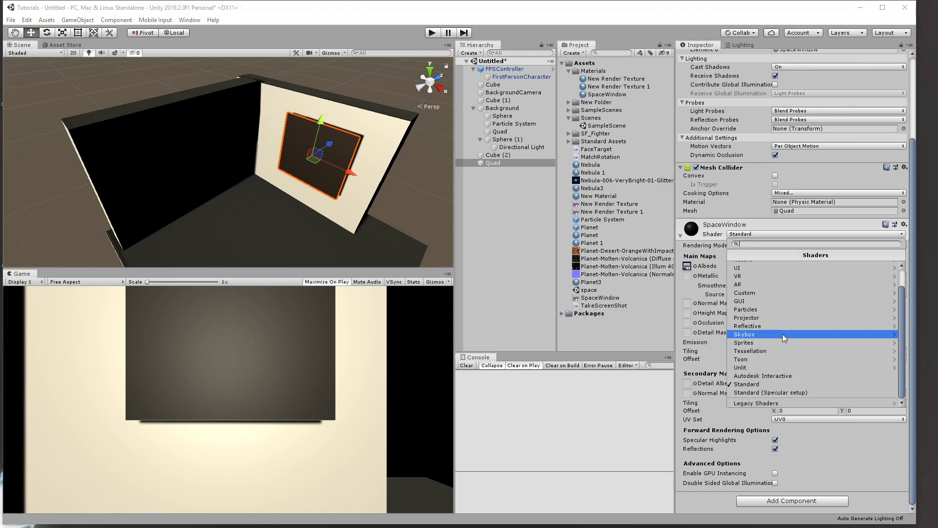
pyautogui.click(768, 370)
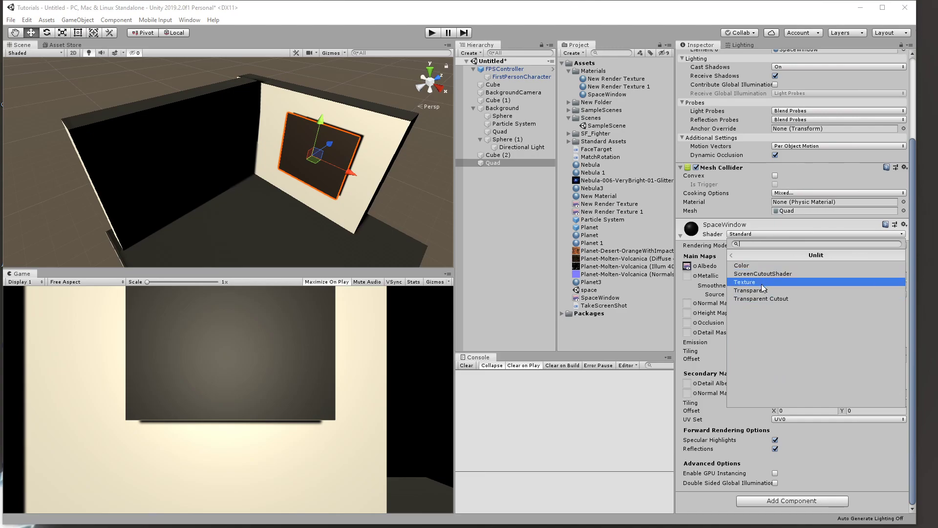
pyautogui.click(761, 282)
# Lower the window quad on the wall to about Y 2.97.
pyautogui.moveTo(424, 183); pyautogui.dragTo(388, 196, button='middle')
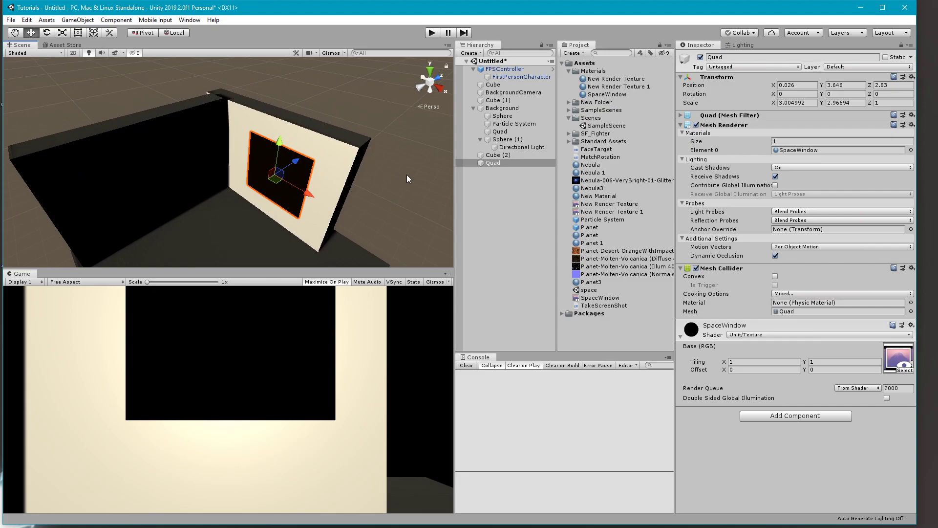
pyautogui.moveTo(298, 207); pyautogui.dragTo(334, 187, button='right')
pyautogui.moveTo(313, 216); pyautogui.dragTo(335, 197, button='middle')
pyautogui.moveTo(303, 114)
pyautogui.mouseDown()
pyautogui.moveTo(300, 137)
pyautogui.moveTo(306, 127)
pyautogui.mouseUp()
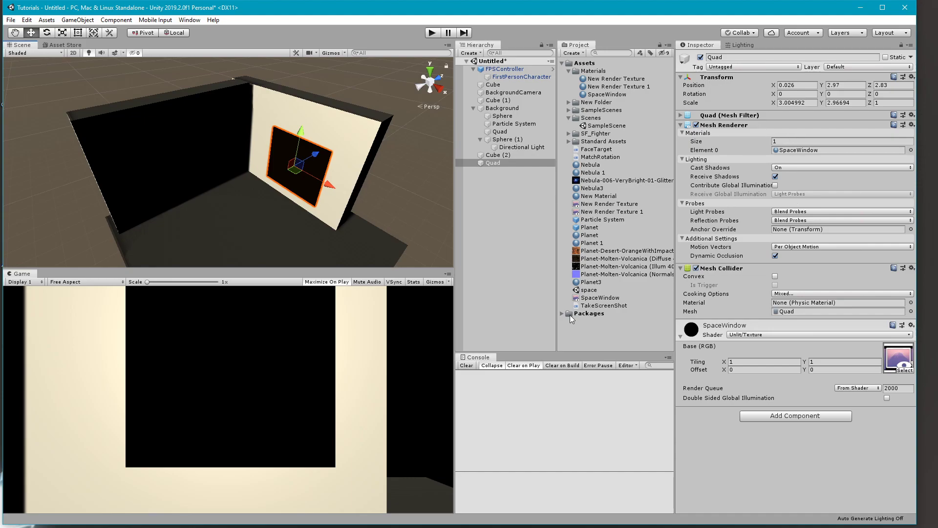
# Duplicate BackgroundCamera and rename the copy WindowCamera.
pyautogui.click(612, 297)
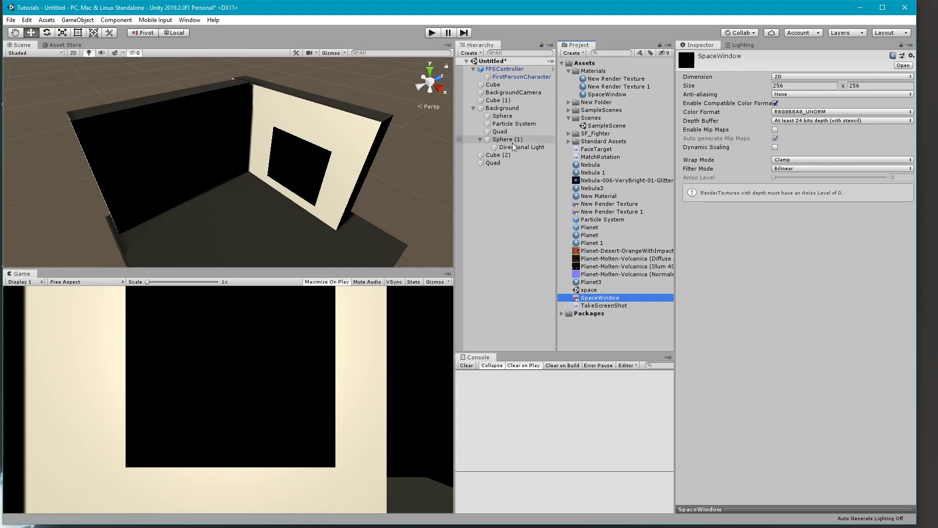
pyautogui.click(501, 93)
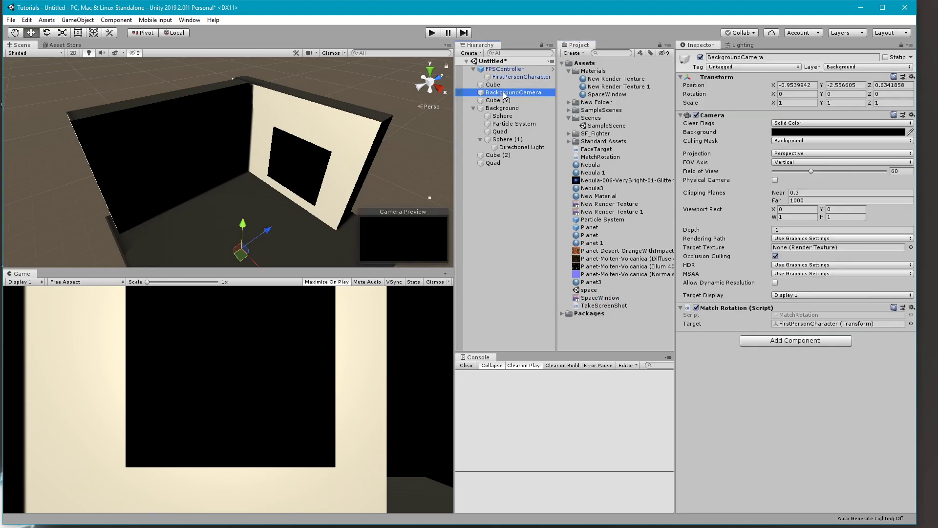
pyautogui.rightClick(502, 93)
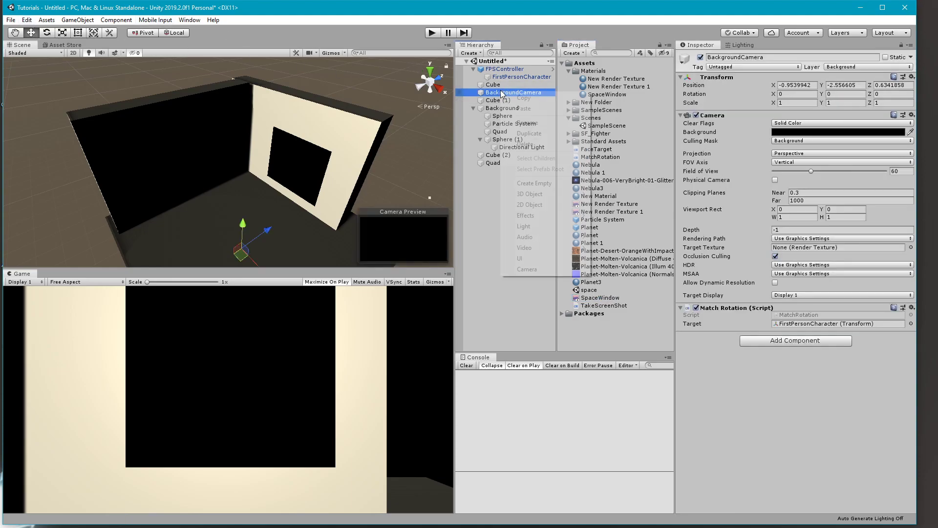
pyautogui.click(536, 132)
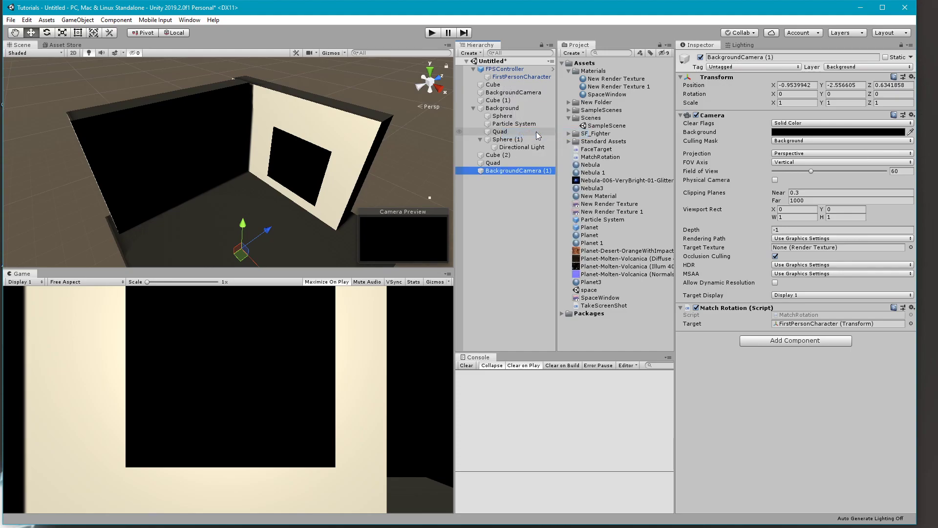
pyautogui.click(525, 172)
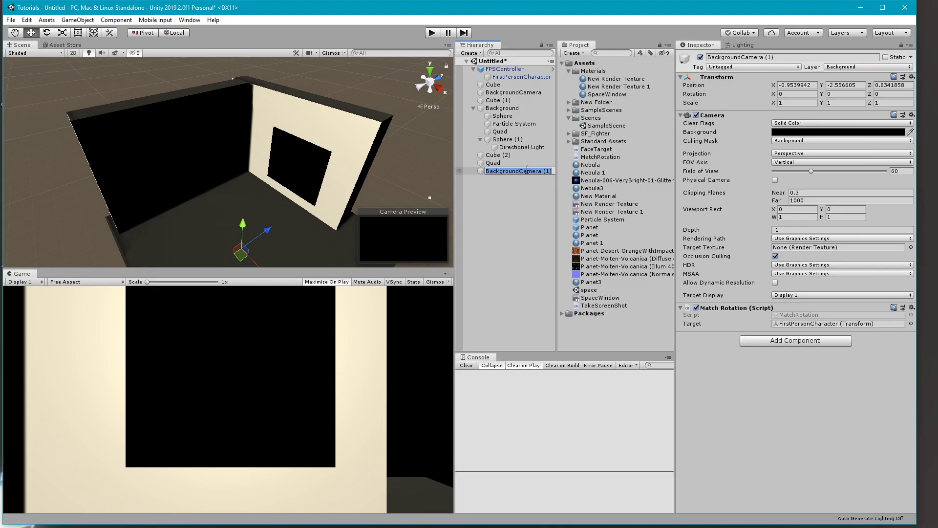
pyautogui.write('WindowCamera')
pyautogui.press('Return')
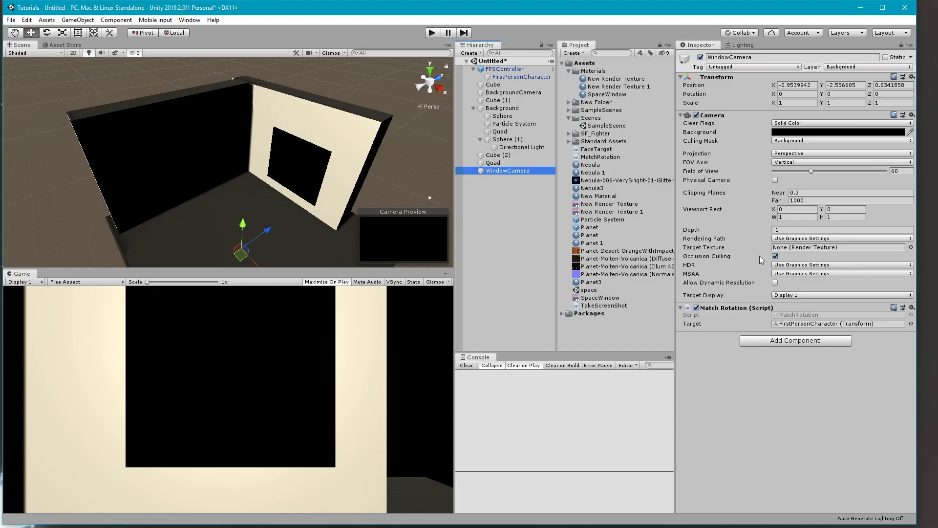
# Assign the SpaceWindow render texture as WindowCamera's target texture and set the camera's position to 0, 0, 0.
pyautogui.moveTo(598, 301); pyautogui.dragTo(792, 250)
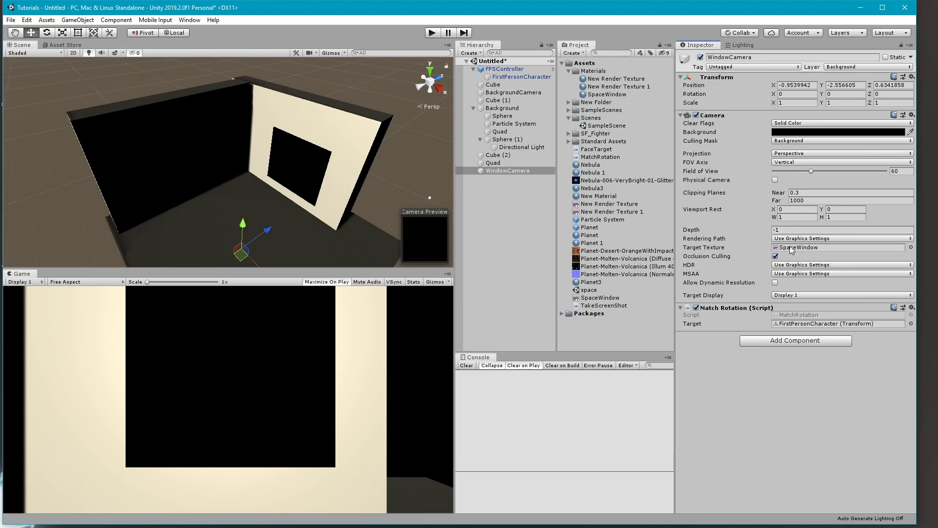
pyautogui.click(800, 86)
pyautogui.write('0')
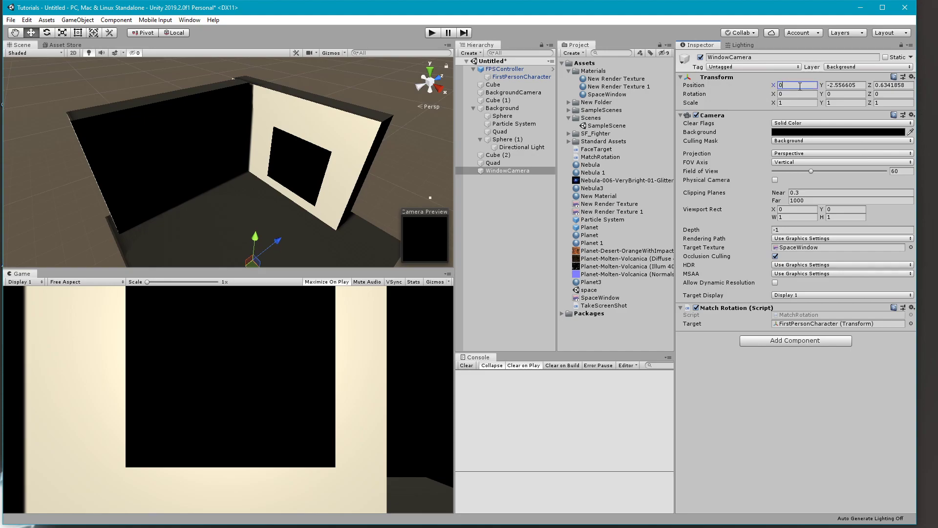
pyautogui.click(850, 86)
pyautogui.click(894, 85)
pyautogui.write('0')
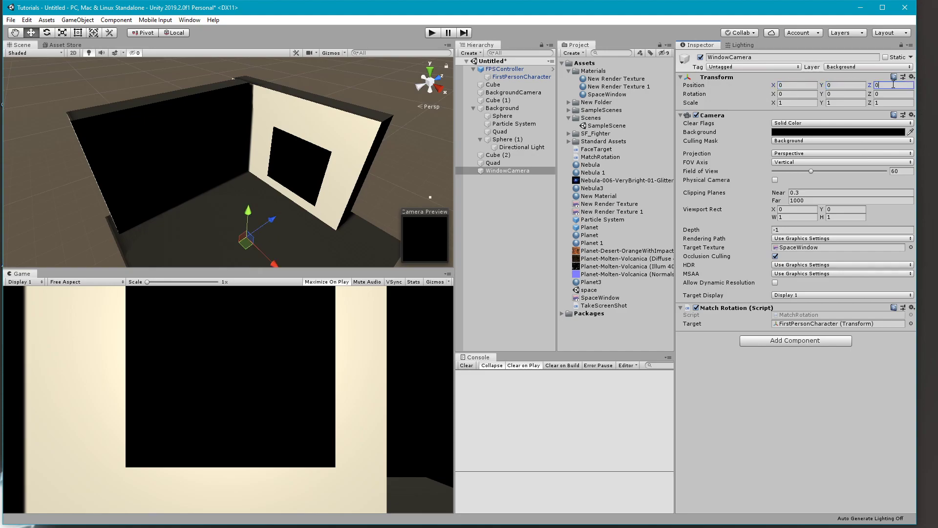
# Set BackgroundCamera's position to 0, 0, 0 to match WindowCamera.
pyautogui.click(516, 104)
pyautogui.click(512, 86)
pyautogui.click(515, 92)
pyautogui.click(502, 170)
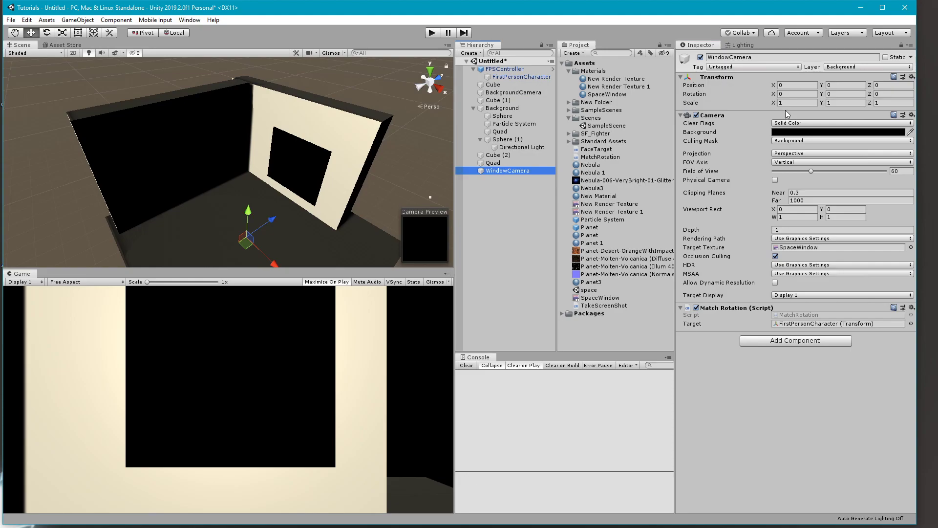
pyautogui.click(518, 92)
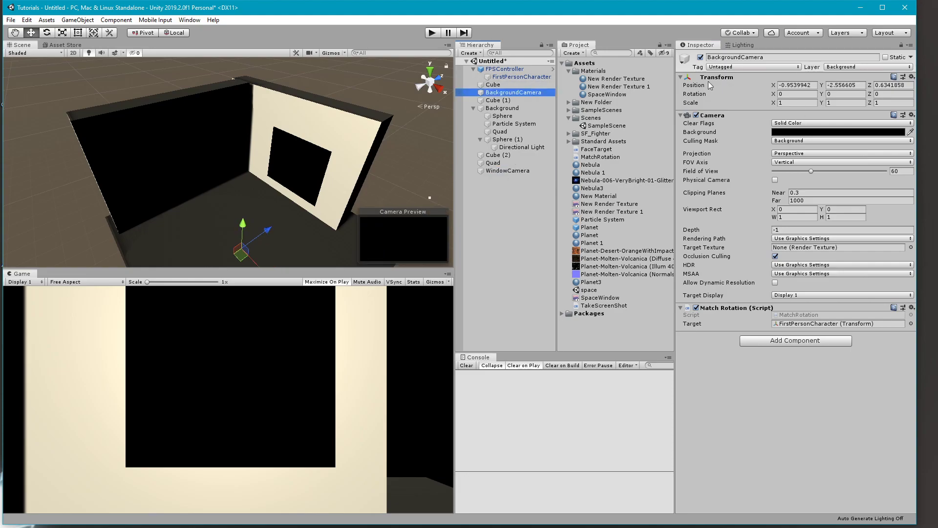
pyautogui.click(814, 85)
pyautogui.write('0')
pyautogui.click(851, 85)
pyautogui.write('0')
pyautogui.click(886, 85)
pyautogui.write('0')
pyautogui.press('Return')
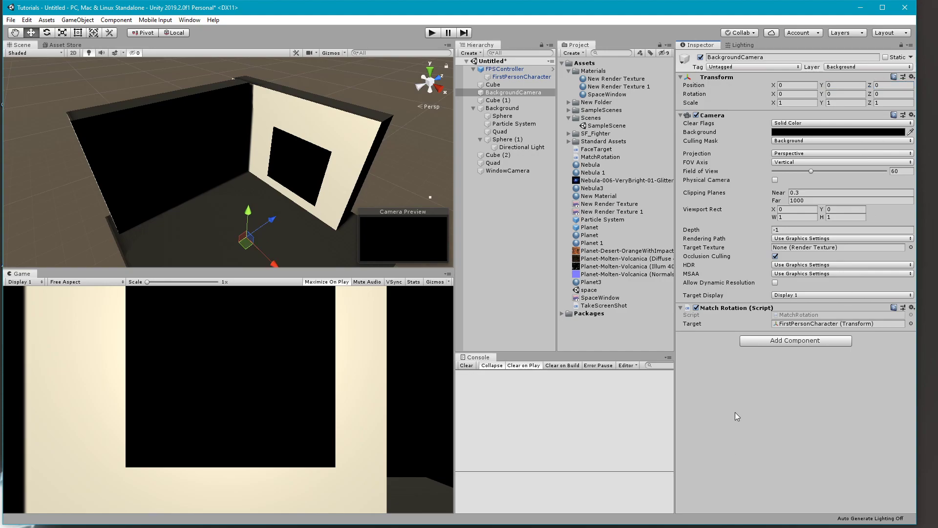
# Play-test the scene to examine the space view through the wall window, and stop the test.
pyautogui.click(519, 171)
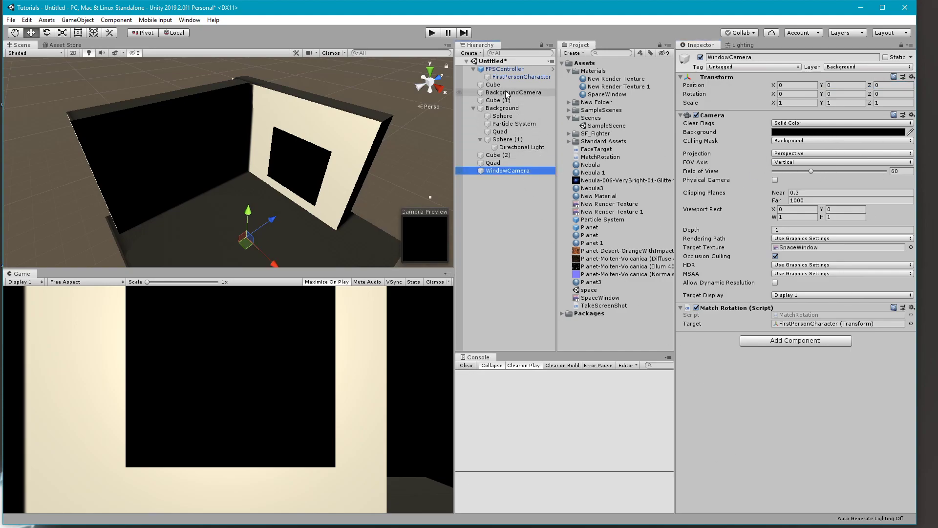
pyautogui.click(432, 32)
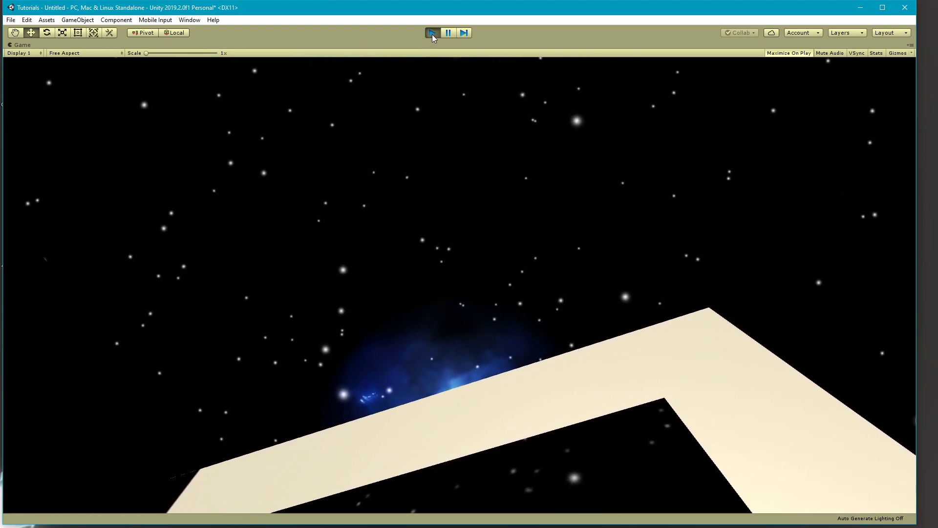
pyautogui.click(432, 33)
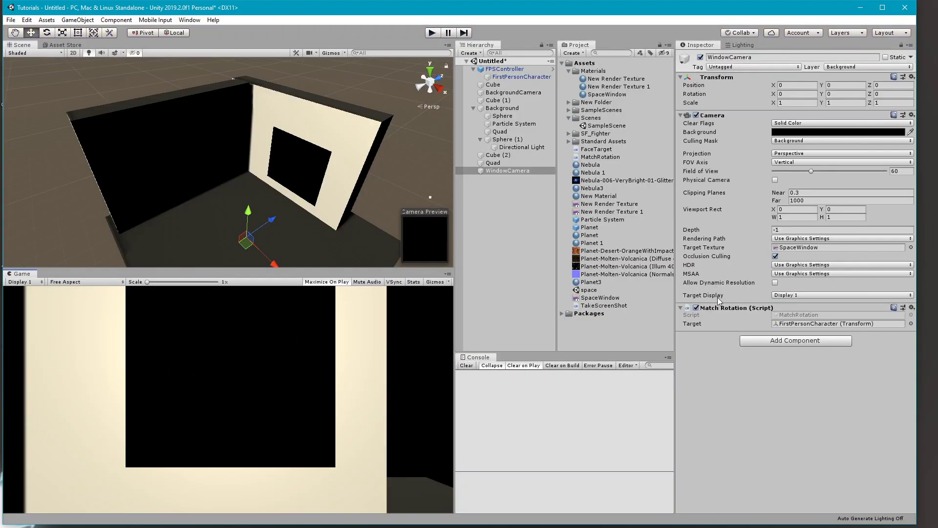
# Disable the Match Rotation script on WindowCamera, run the scene, and pause it with the window in view.
pyautogui.click(697, 308)
pyautogui.click(433, 33)
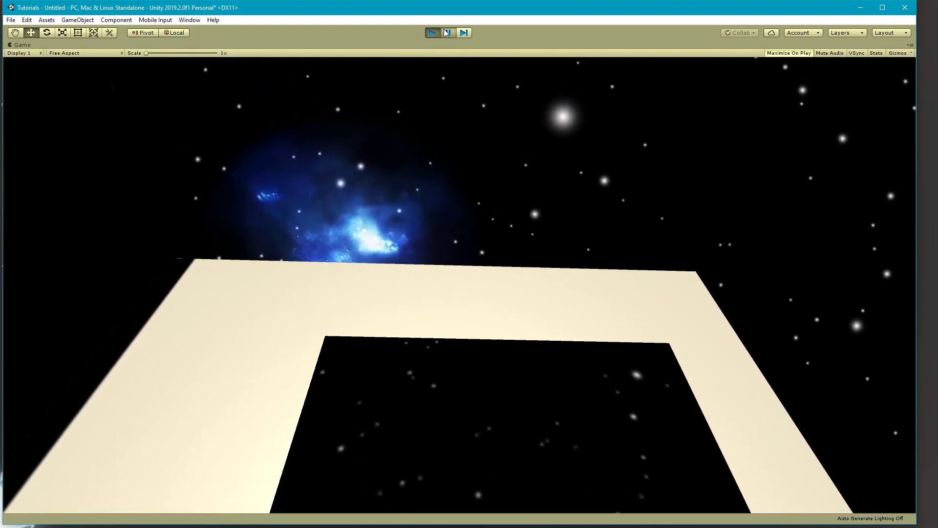
pyautogui.click(448, 33)
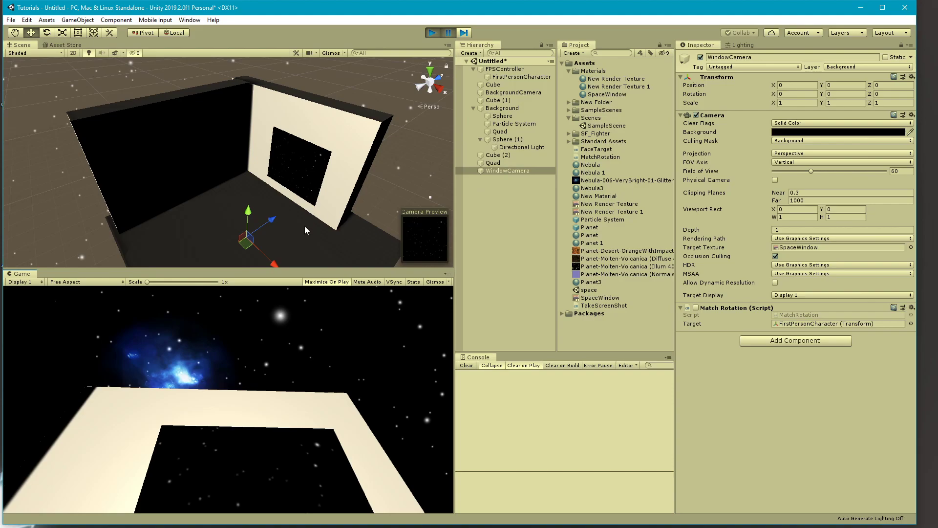
# Try raising WindowCamera to about Y 3.84 during the paused test, resume to view the window, and end play mode.
pyautogui.moveTo(245, 221); pyautogui.dragTo(242, 160)
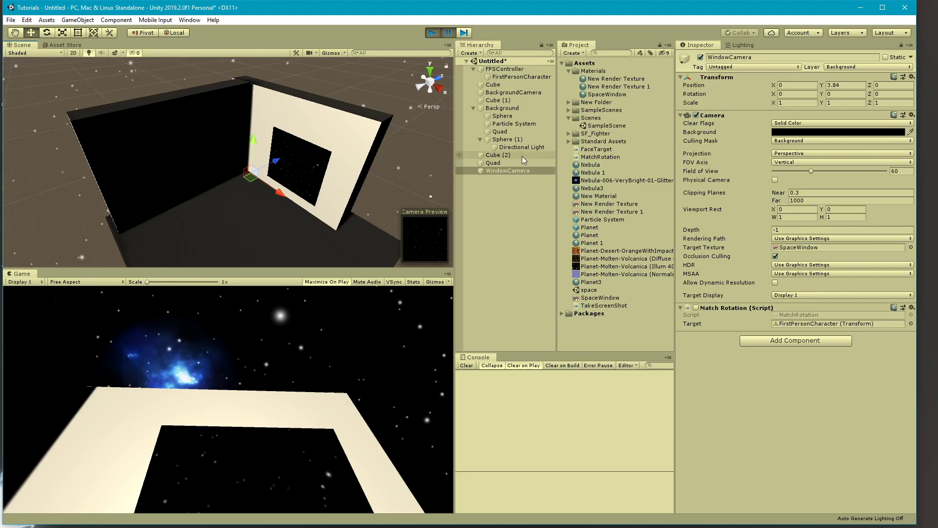
pyautogui.moveTo(822, 92); pyautogui.dragTo(301, 89)
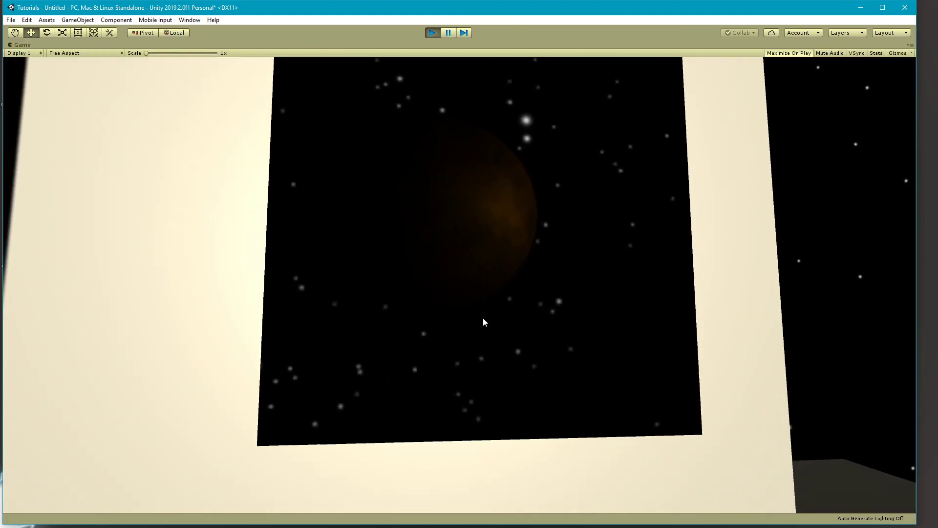
pyautogui.press('s')
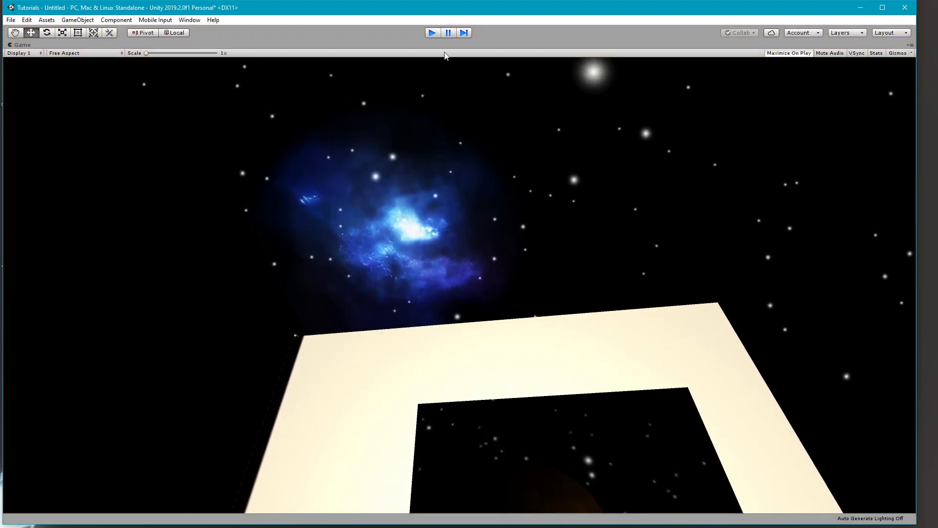
pyautogui.click(432, 32)
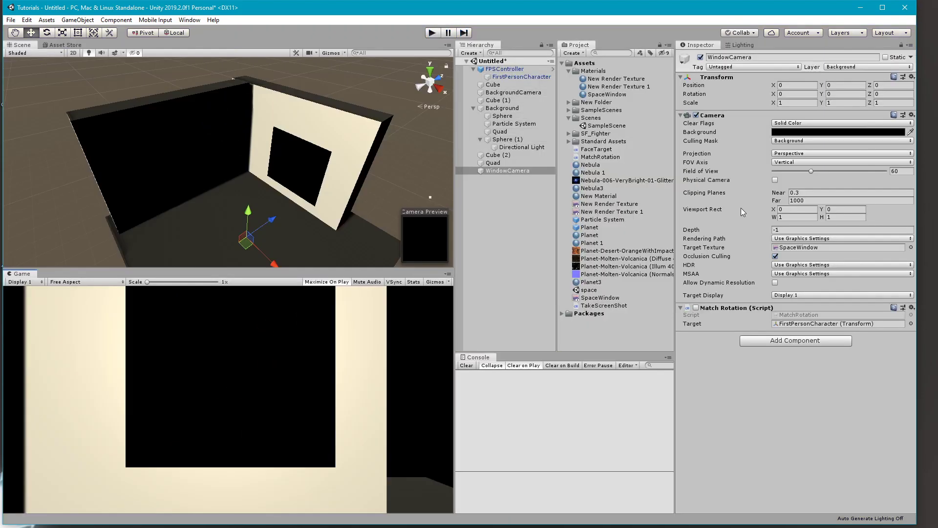
# Run the scene again, walk around the room to compare the window view with the surrounding space, and pause the game.
pyautogui.moveTo(741, 209)
pyautogui.click(433, 33)
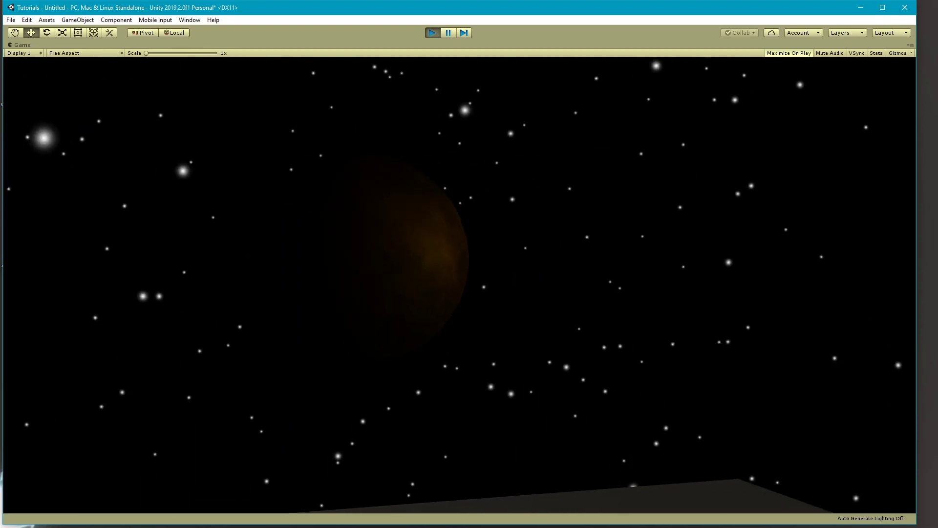
pyautogui.press('d')
pyautogui.press('w')
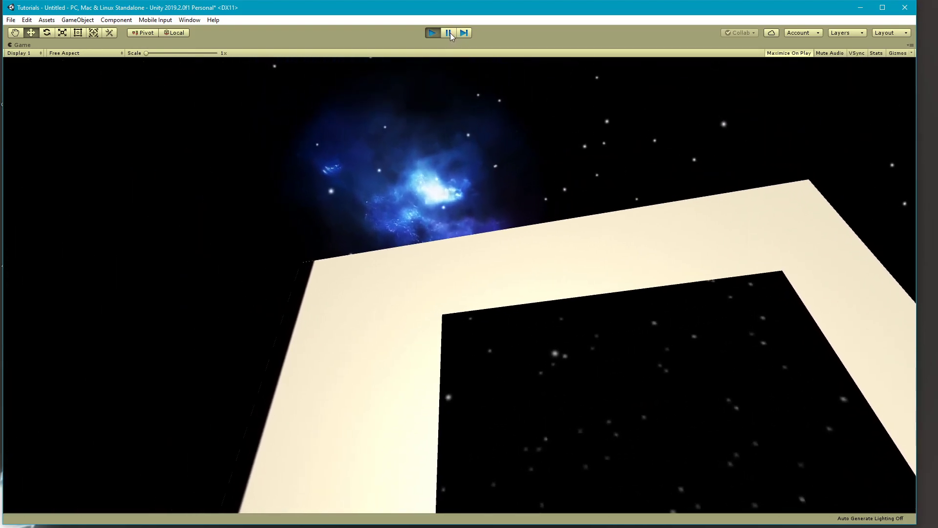
pyautogui.click(448, 33)
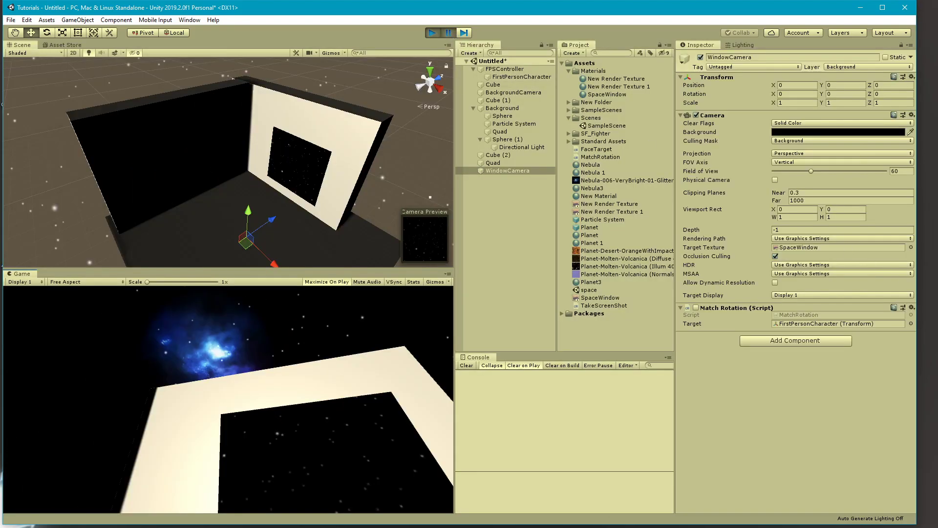